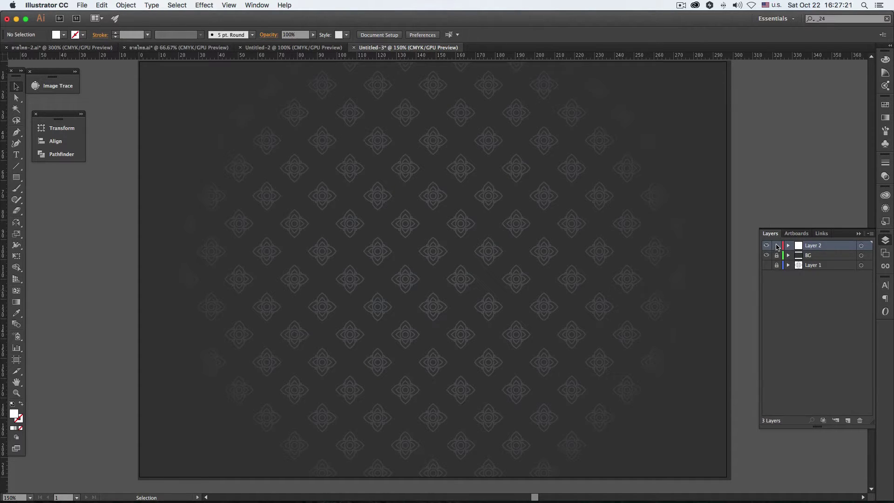
- Lock and hide Layer 2, and unlock the BG layer
left_click(777, 246)
left_click(766, 246)
left_click(776, 255)
- Copy the dark background rectangle on the BG layer and deselect it
left_click(525, 268)
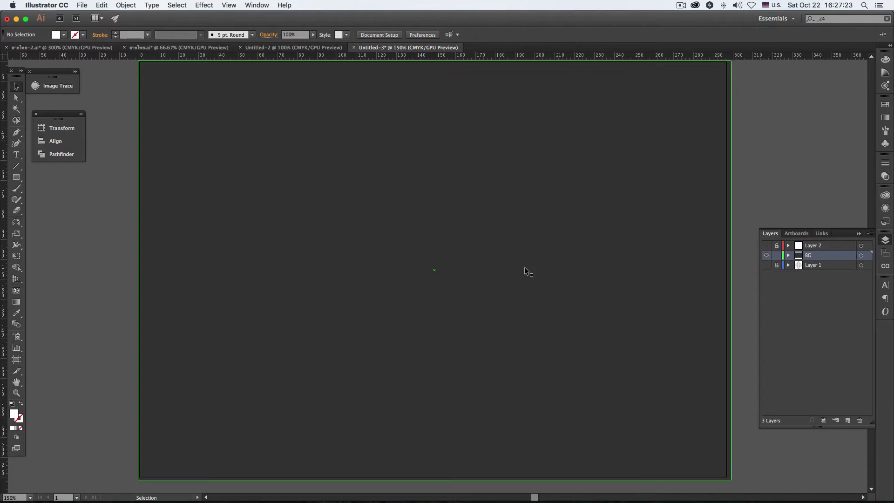
left_click(524, 268)
left_click(484, 274, "alt+super")
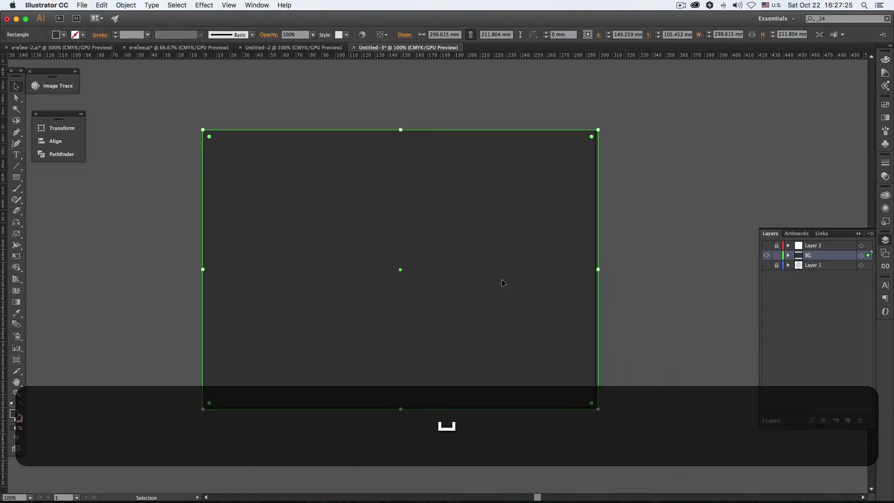
left_click(644, 292)
left_click(554, 290)
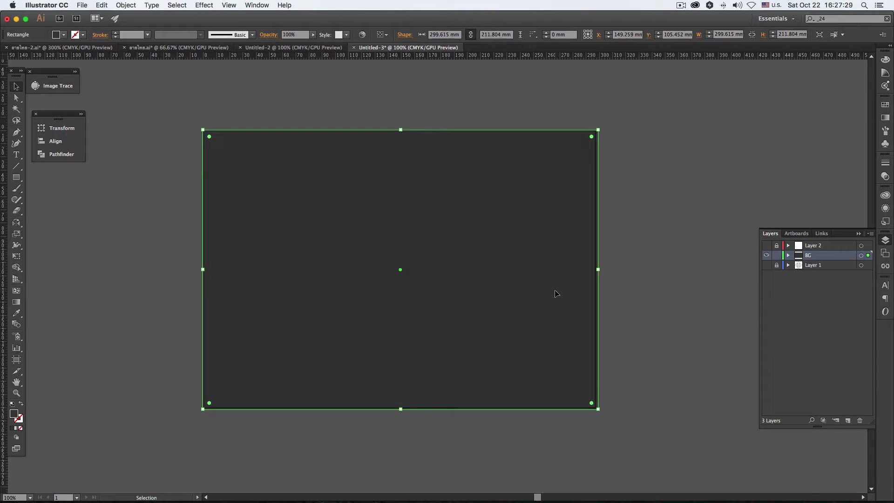
key("super+c")
left_click(694, 344)
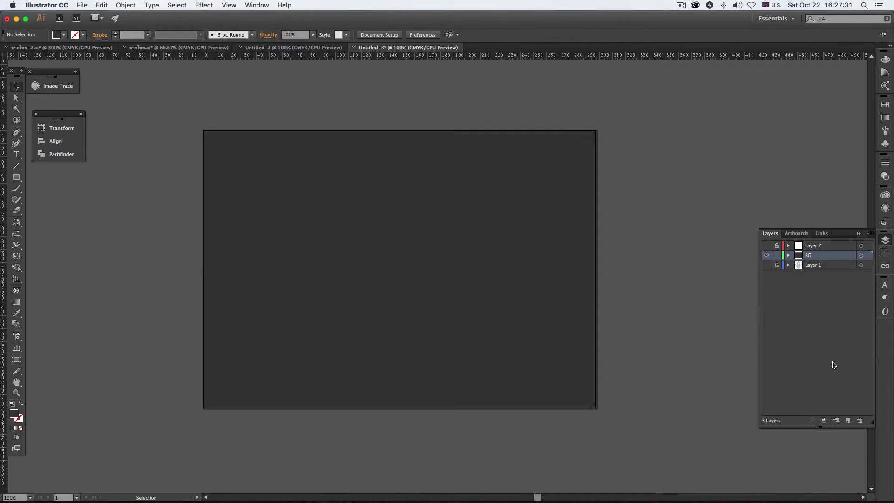
- Add a new layer named Satin above the BG layer, with BG locked and hidden
left_click(849, 421)
left_click(767, 265)
double_click(813, 258)
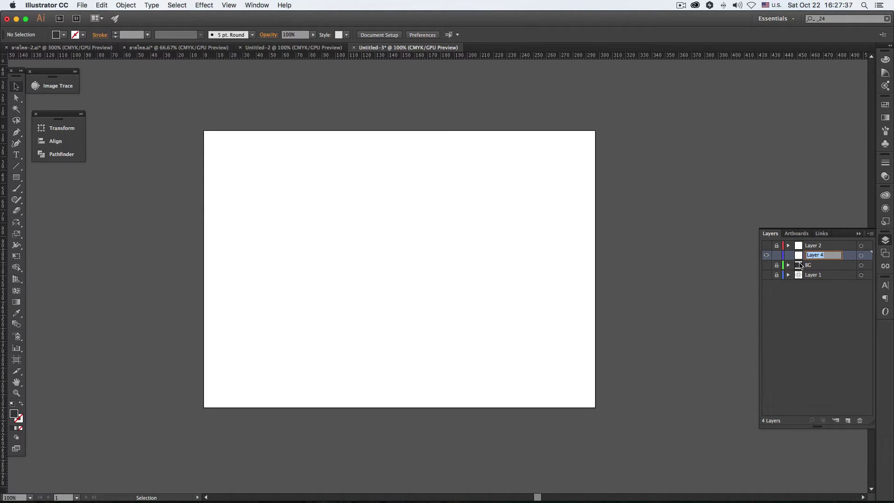
key("shift")
key("shift")
type("A")
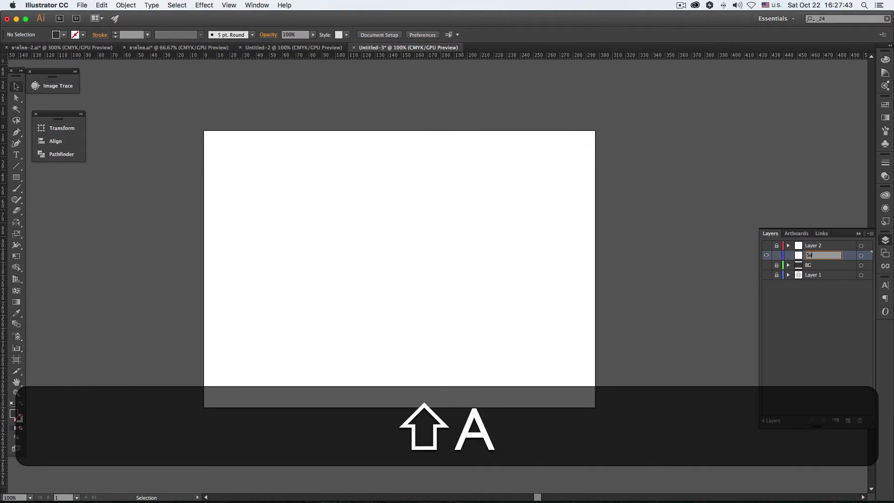
type("atin")
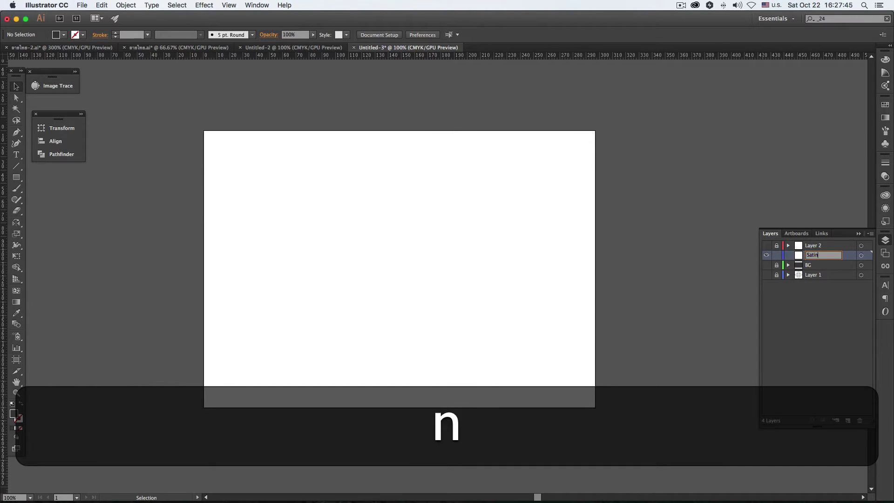
- Paste the copied rectangle in front on the unlocked Satin layer, in its original position
left_click(777, 255)
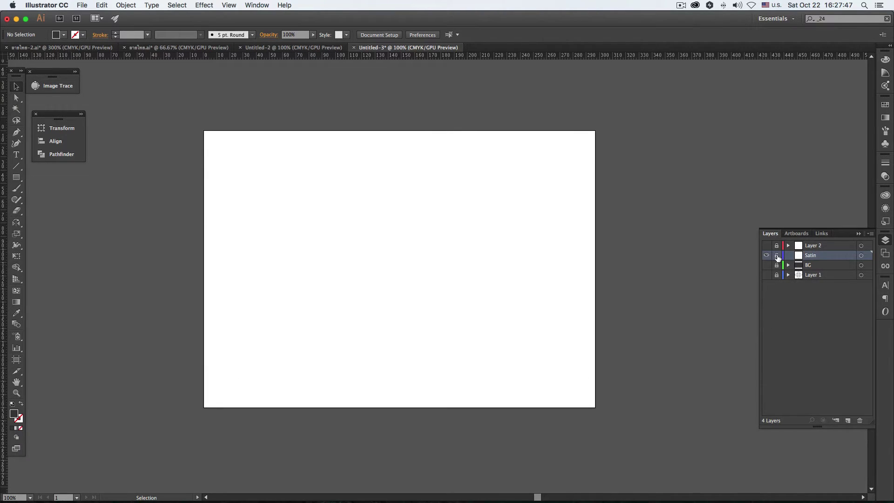
key("super")
key("super+f")
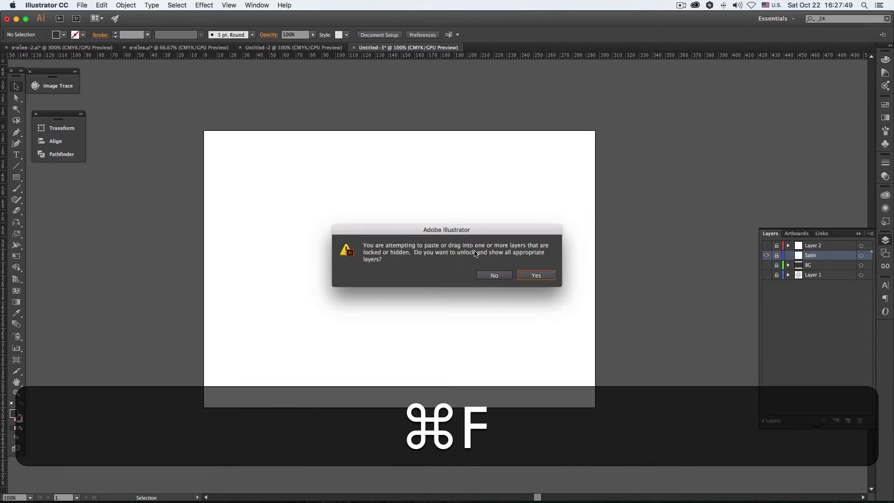
left_click(493, 275)
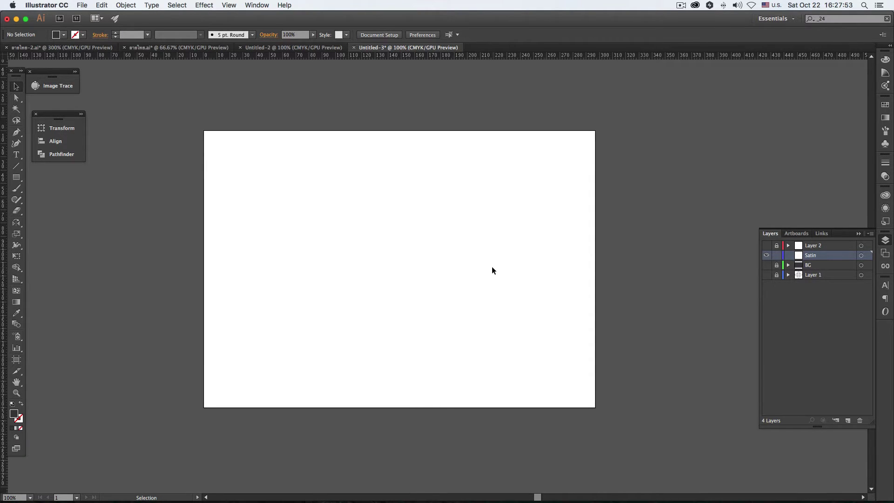
key("super+f")
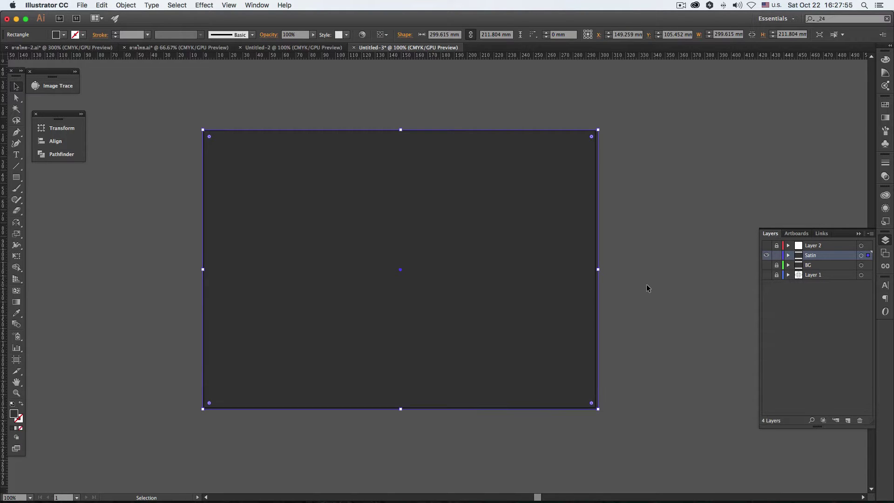
- Add three vertical mesh lines near the Satin rectangle's left edge with the Mesh tool, at about 8, 13 and 21 mm
left_click(646, 289)
key("space")
scroll(456, 283, "up", 2)
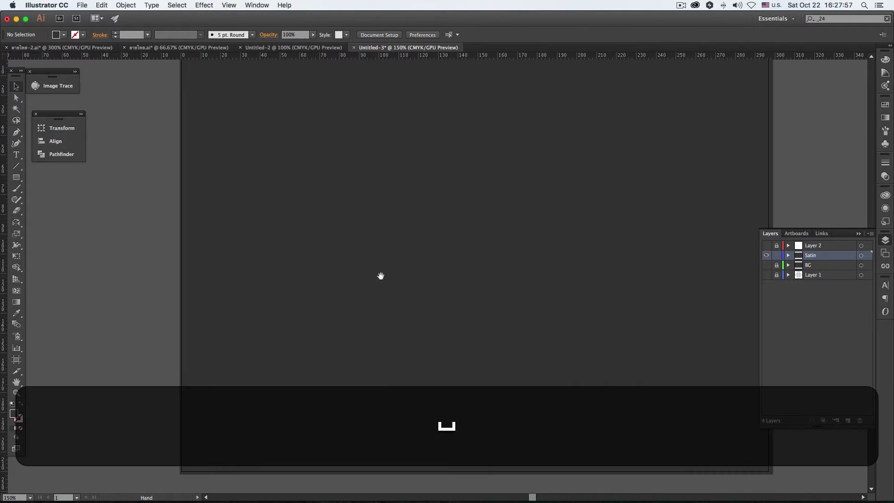
left_click_drag(421, 297, 418, 286)
left_click(419, 286)
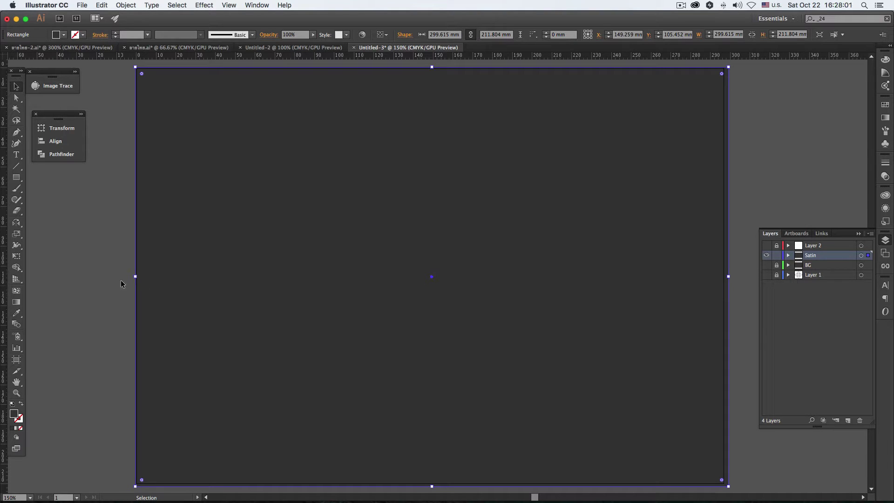
left_click(16, 291)
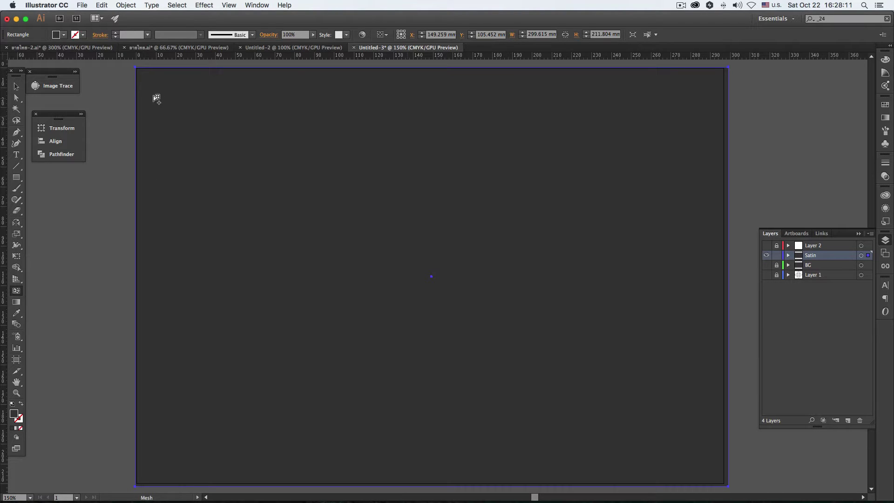
left_click(16, 87)
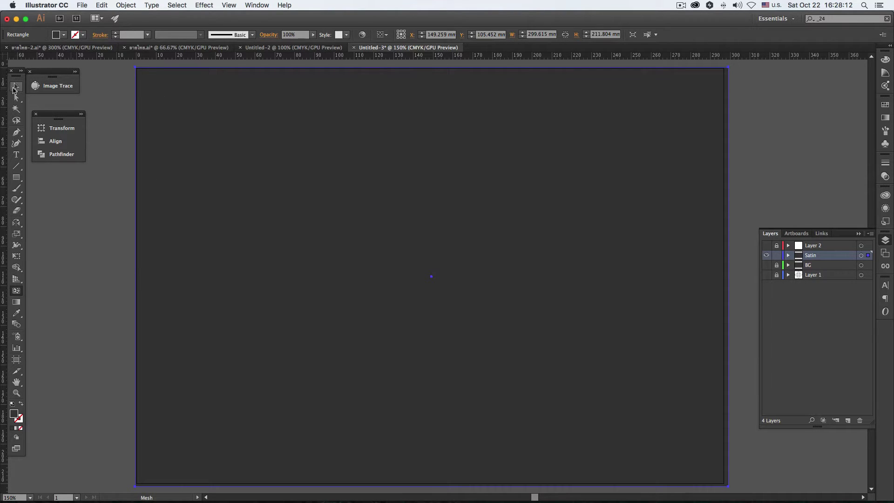
left_click(125, 141)
left_click(297, 155)
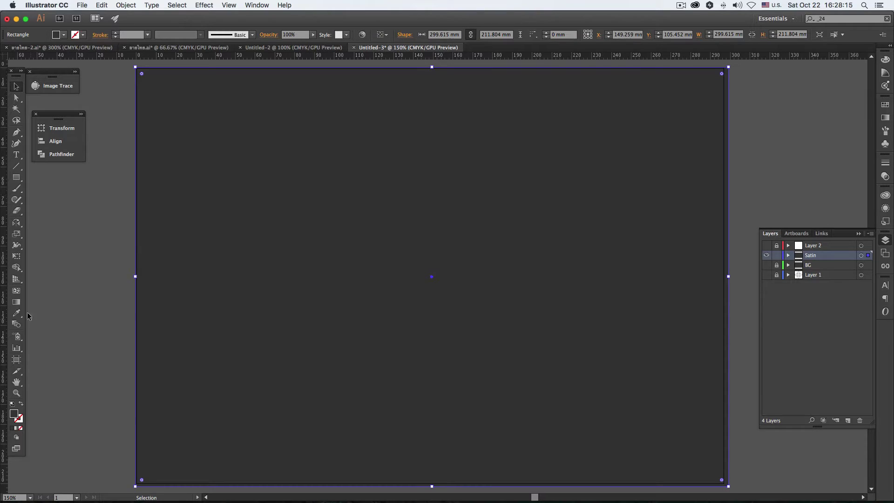
left_click(16, 291)
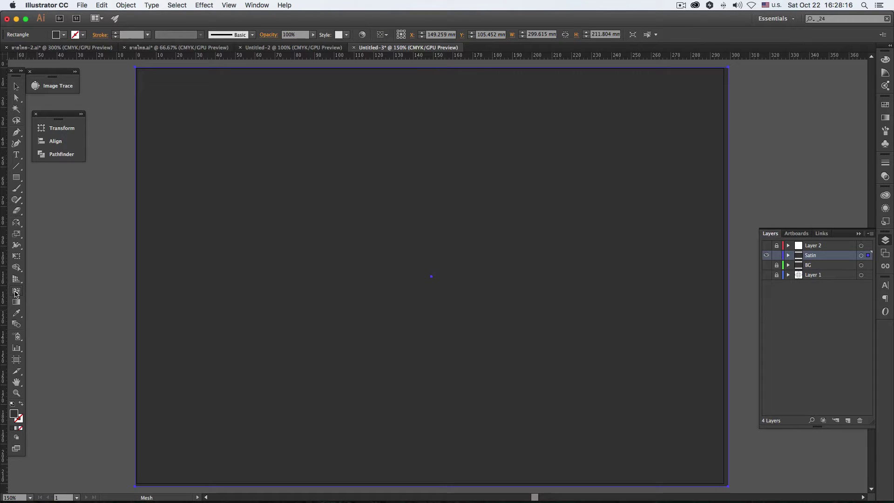
left_click(153, 68)
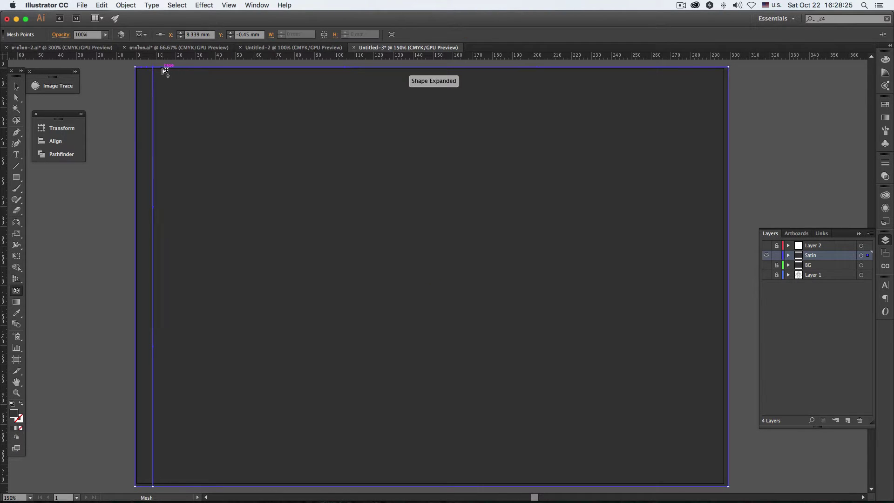
left_click(162, 68)
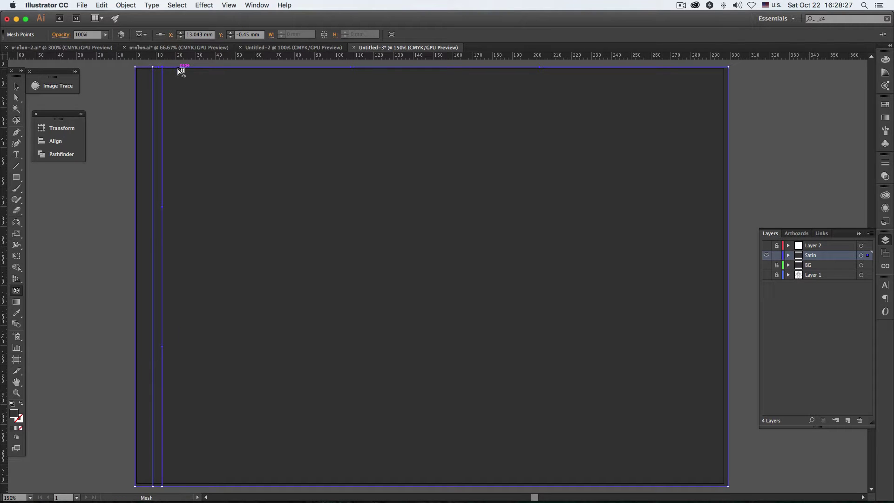
left_click(178, 68)
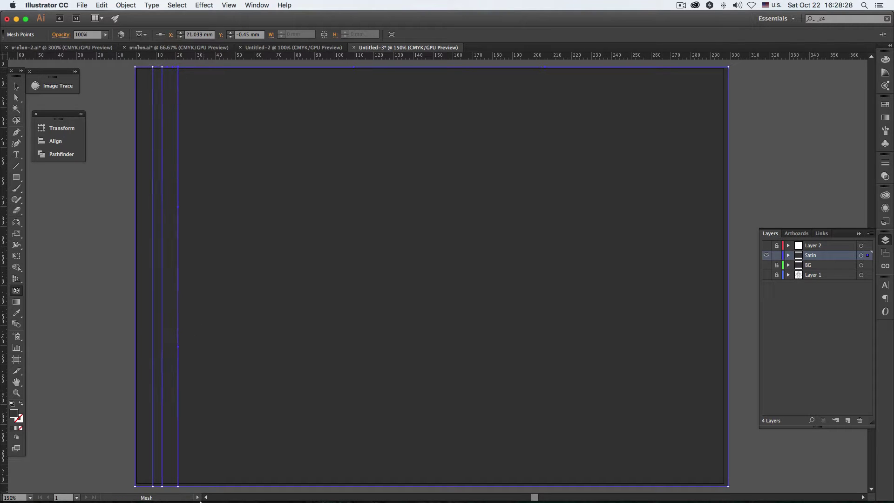
- Add ten unevenly spaced vertical mesh lines along the rectangle's top edge, from about 39 mm to just before its centre
left_click(213, 68)
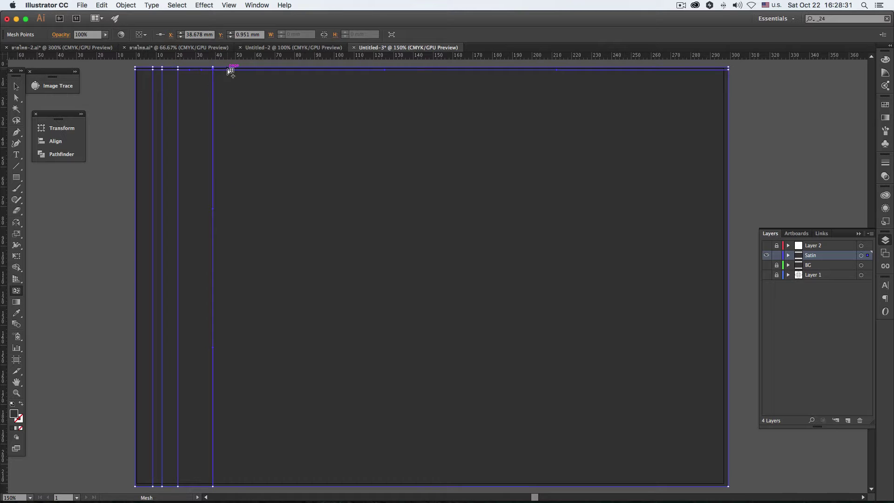
key("cmd+z")
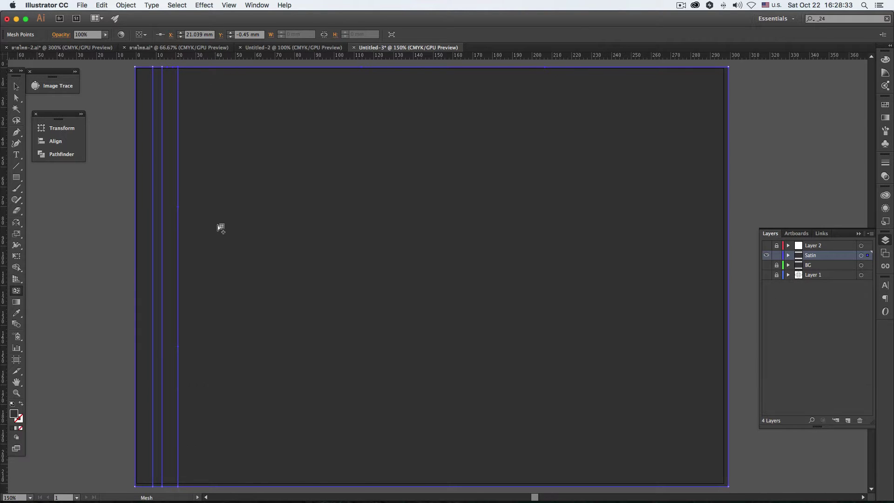
left_click(214, 68)
left_click(234, 68)
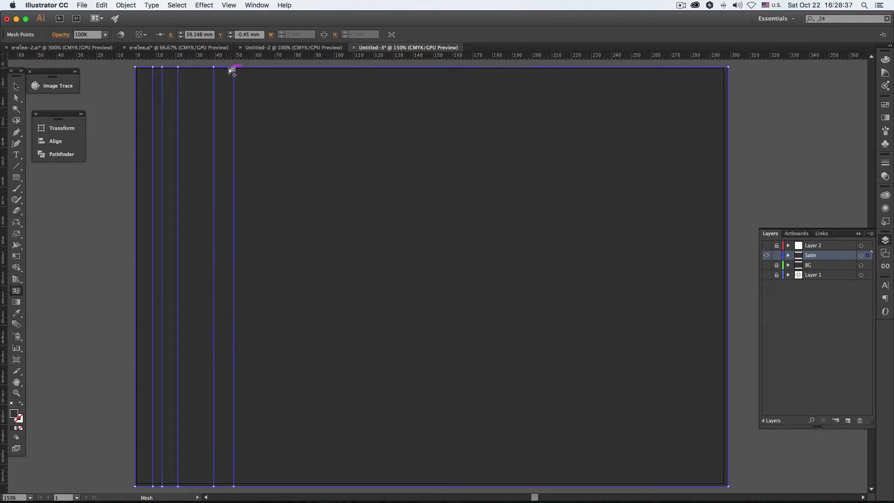
left_click(247, 68)
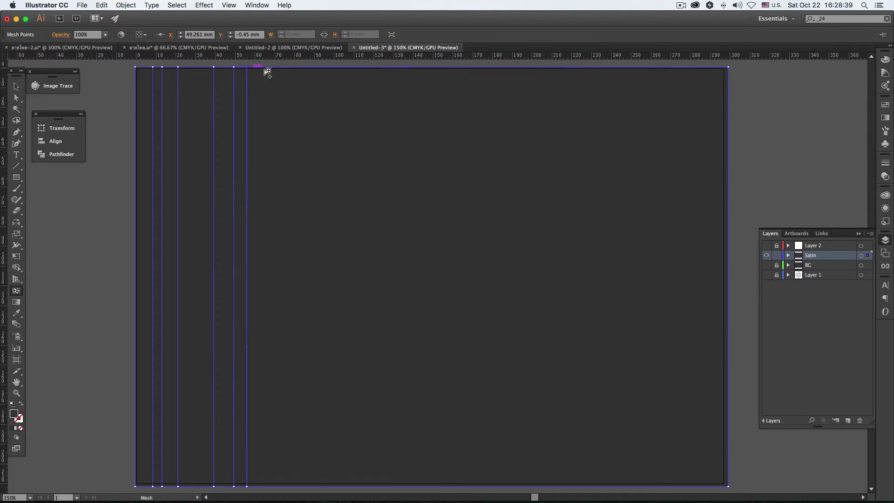
left_click(272, 68)
left_click(311, 68)
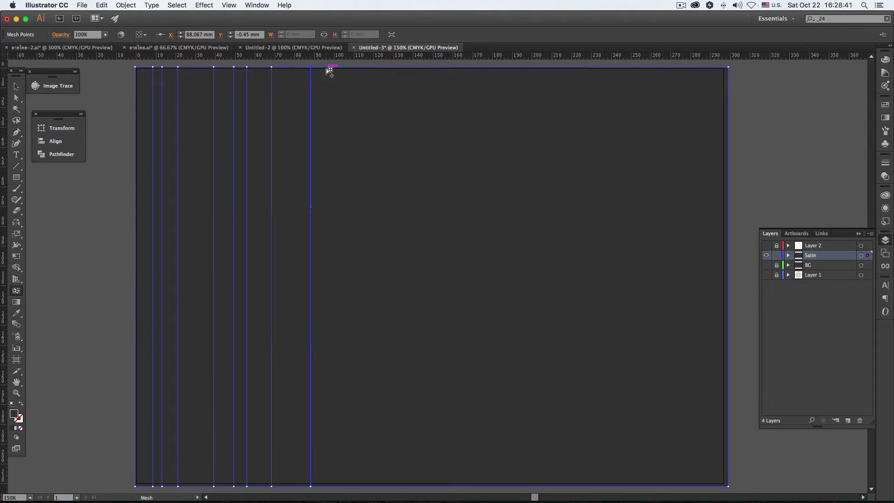
left_click(326, 68)
left_click(346, 68)
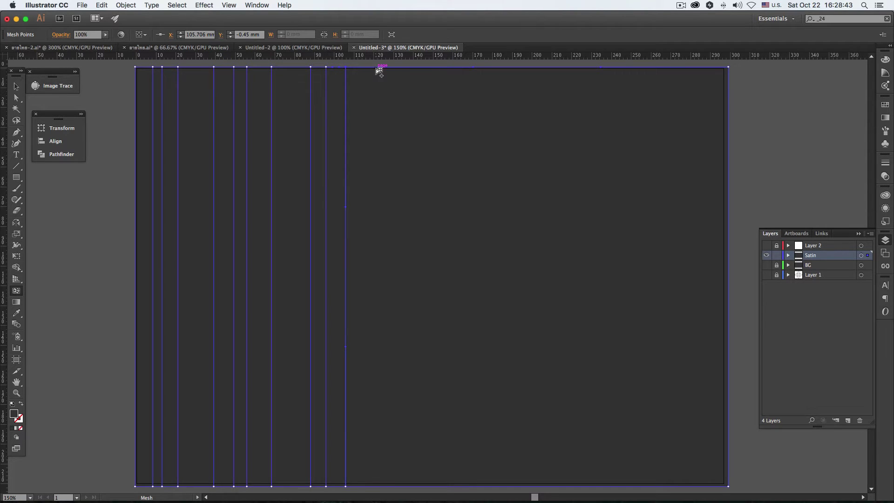
left_click(376, 68)
left_click(390, 69)
left_click(411, 68)
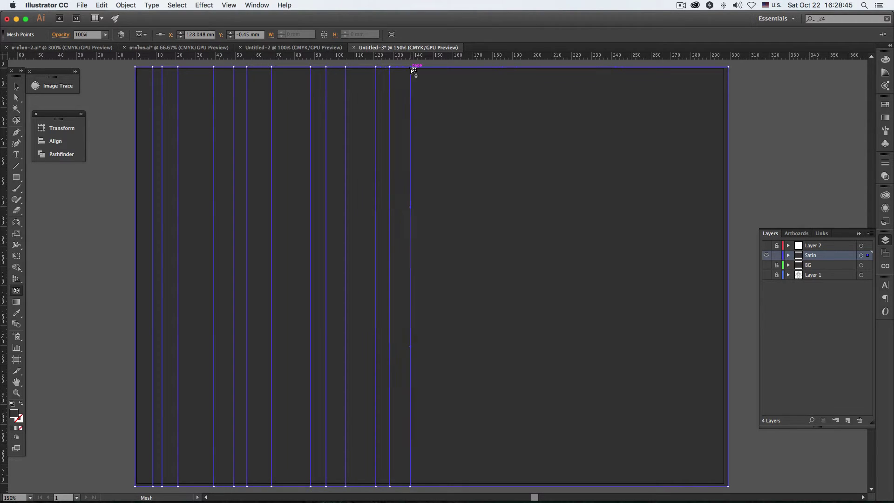
- Add fourteen unevenly spaced vertical mesh lines across the rectangle's right half, ending at about 290 mm
left_click(447, 68)
left_click(470, 68)
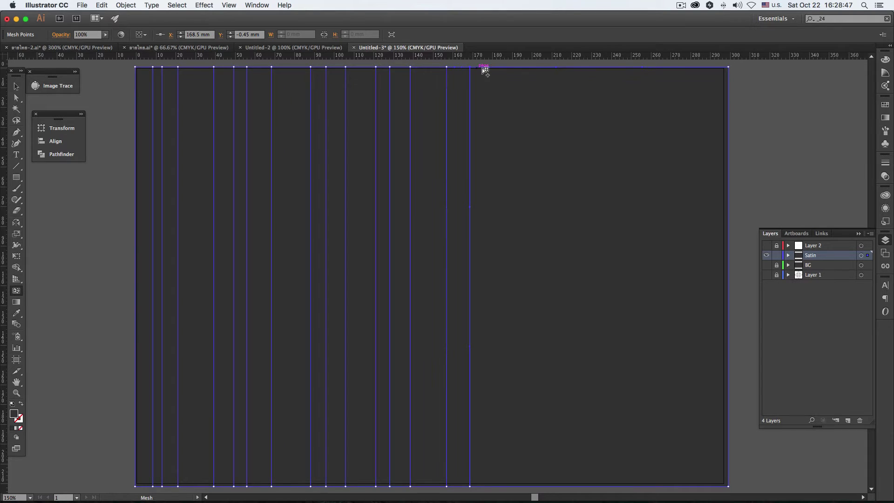
left_click(490, 68)
left_click(517, 69)
left_click(541, 68)
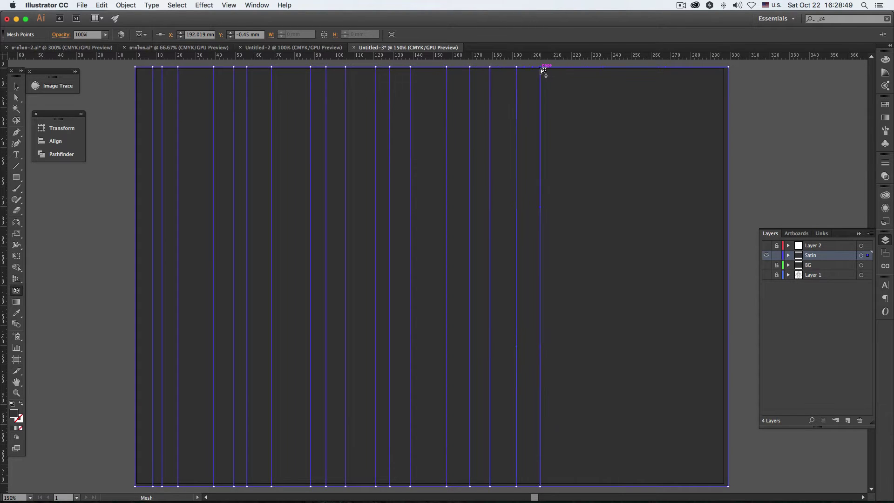
left_click(561, 68)
left_click(579, 68)
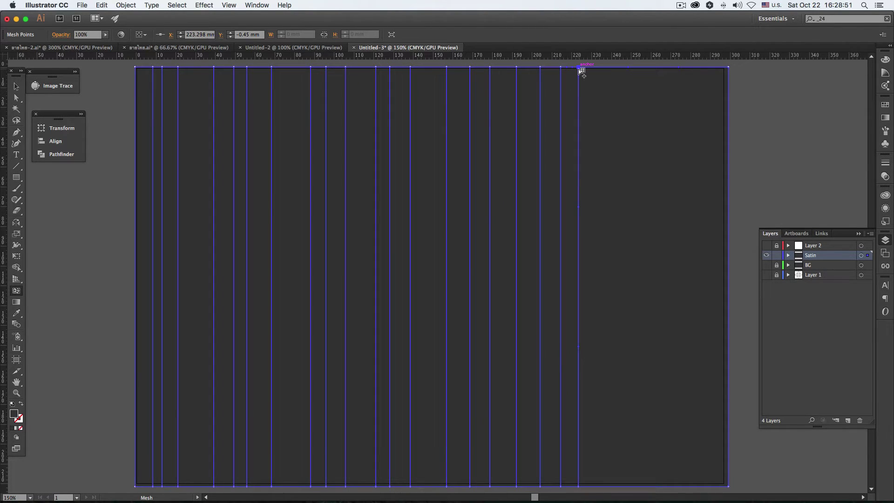
left_click(589, 68)
left_click(621, 68)
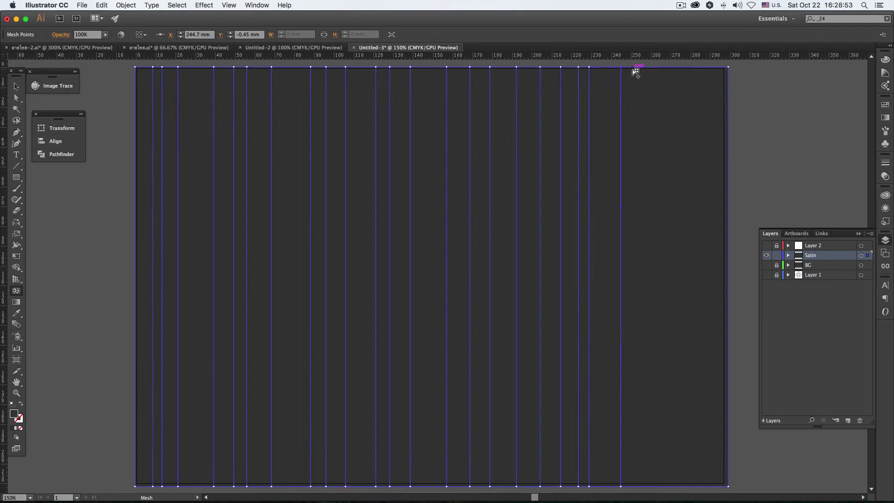
left_click(633, 68)
left_click(651, 69)
left_click(673, 68)
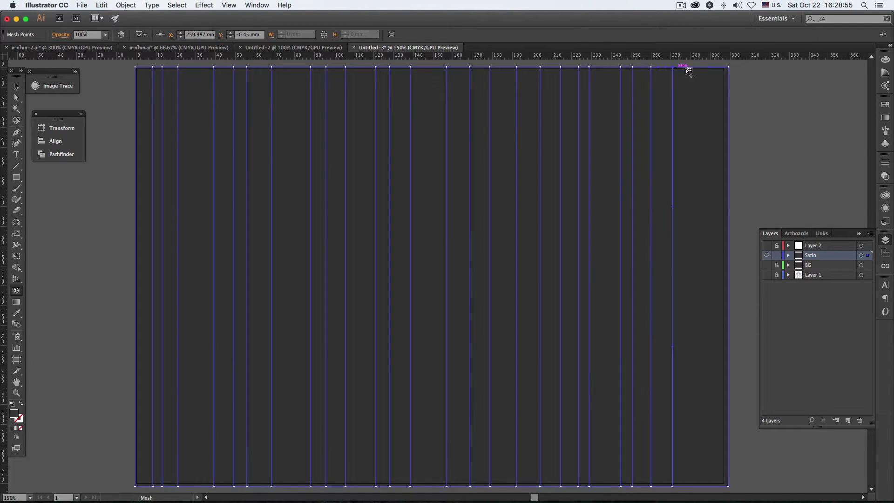
left_click(698, 69)
left_click(710, 69)
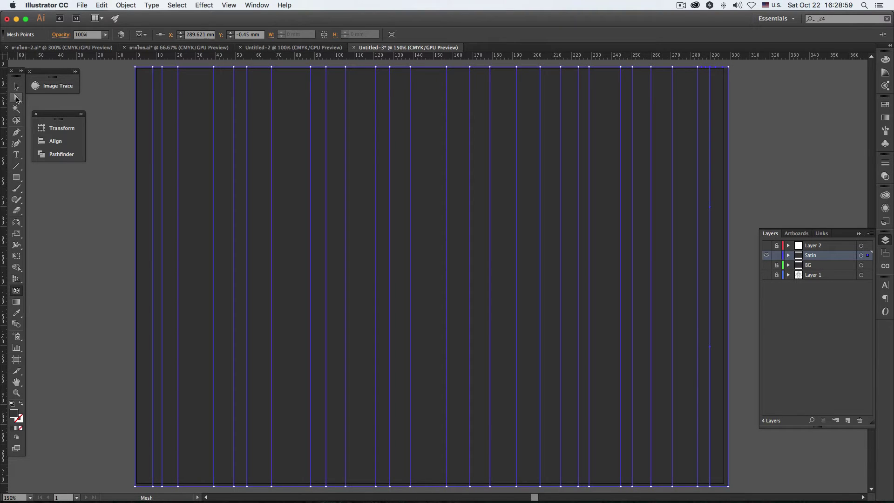
- Select both end points of the mesh line at about 8 mm with the Direct Selection tool and fill them white
key("alt")
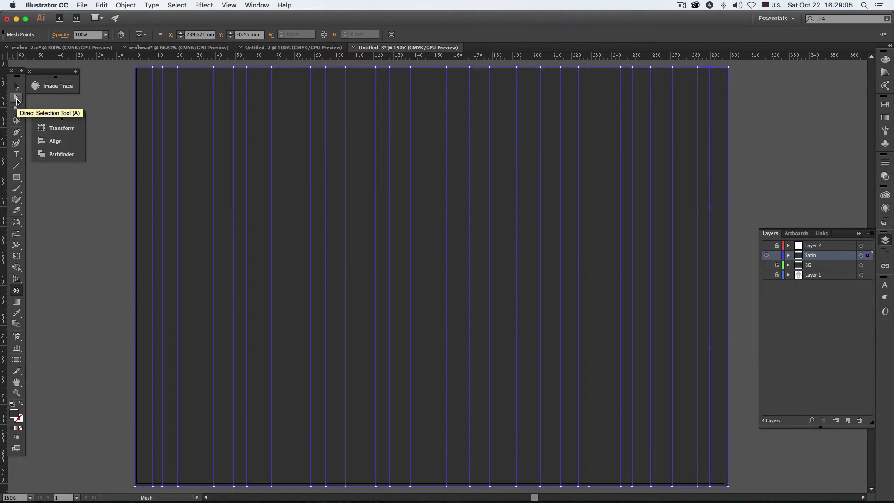
left_click(17, 99)
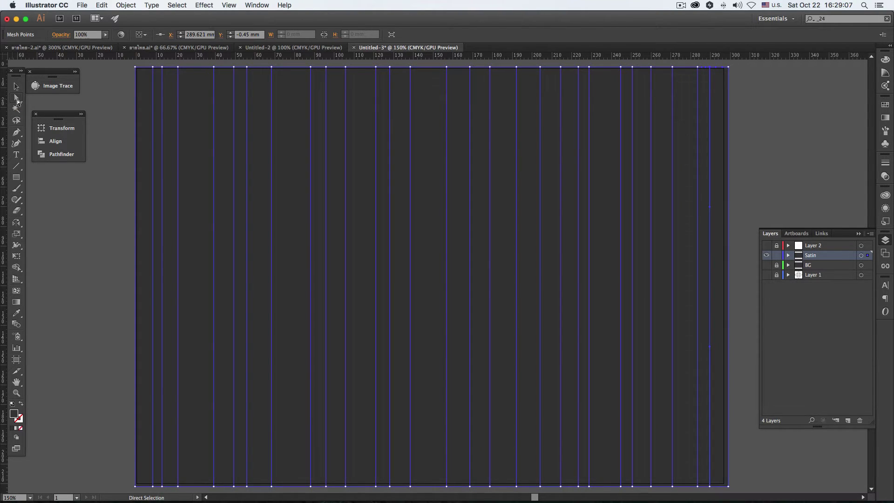
left_click(152, 66)
left_click(149, 70)
left_click_drag(163, 487, 156, 484)
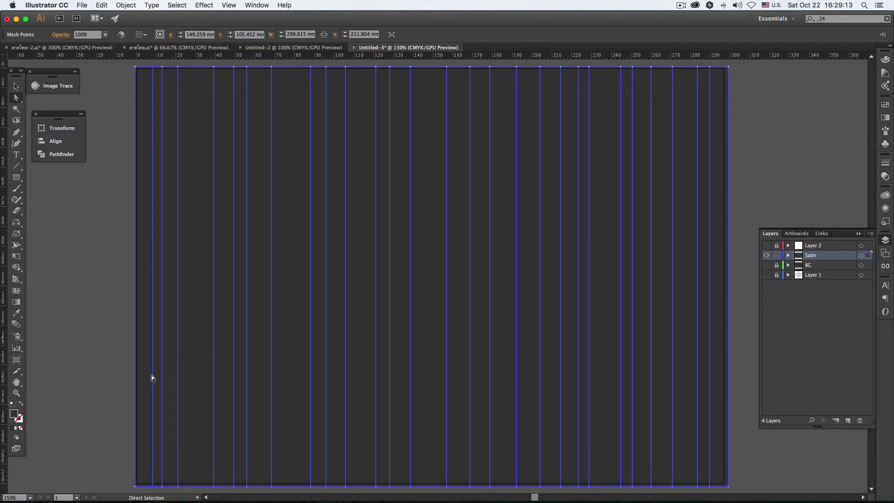
left_click(886, 118)
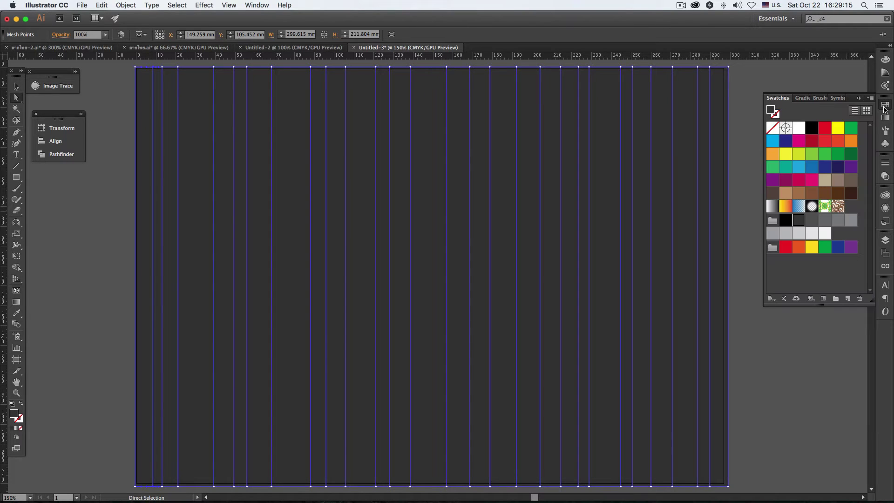
left_click(796, 130)
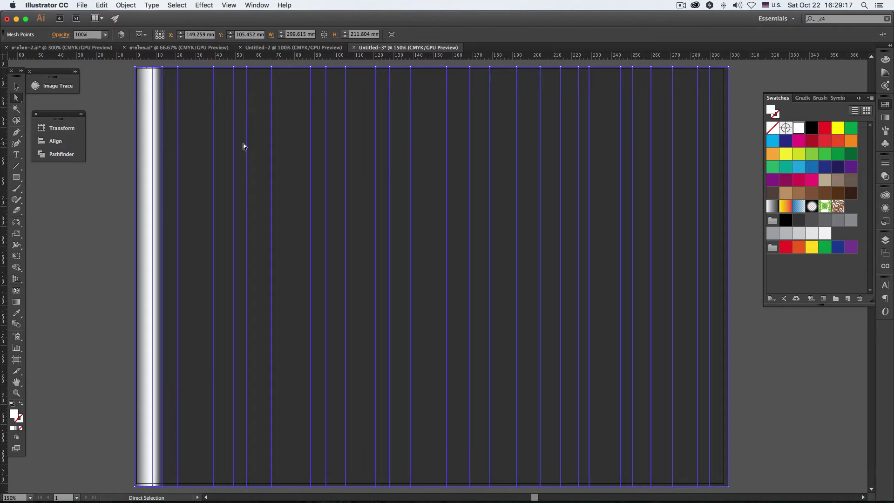
- Fill the top and bottom points of the mesh line at about 21 mm with black
left_click(160, 63)
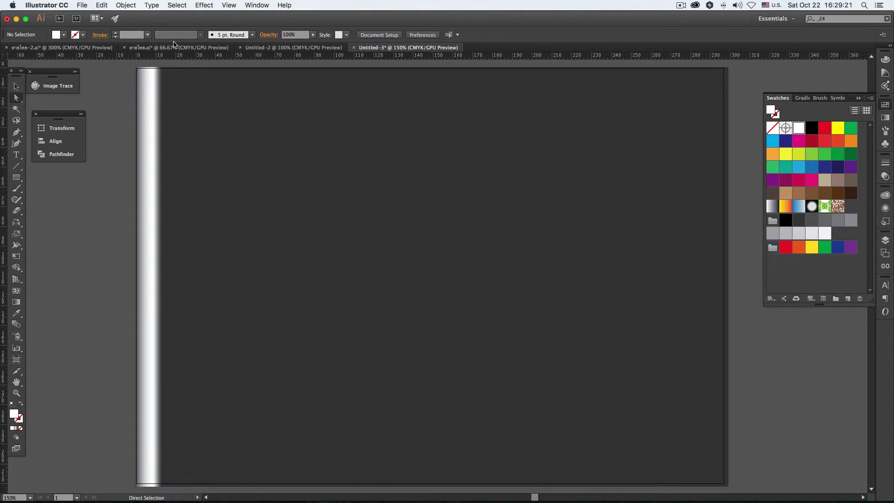
left_click(173, 61)
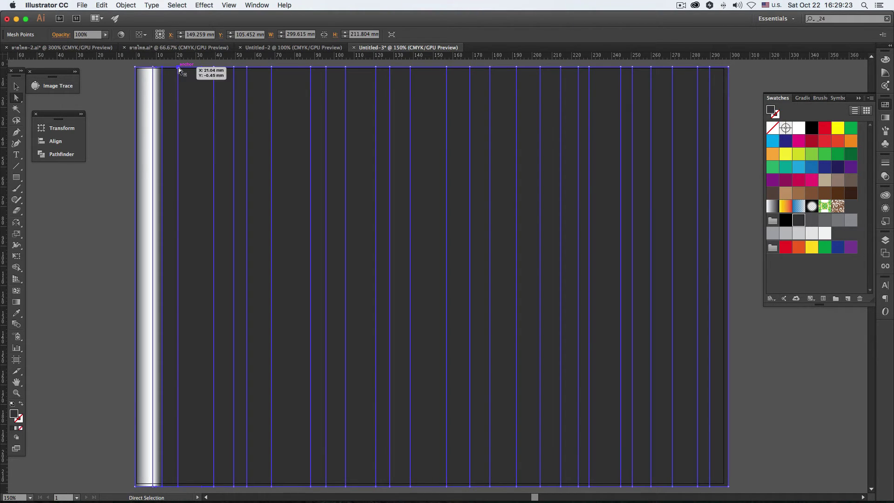
left_click(179, 69)
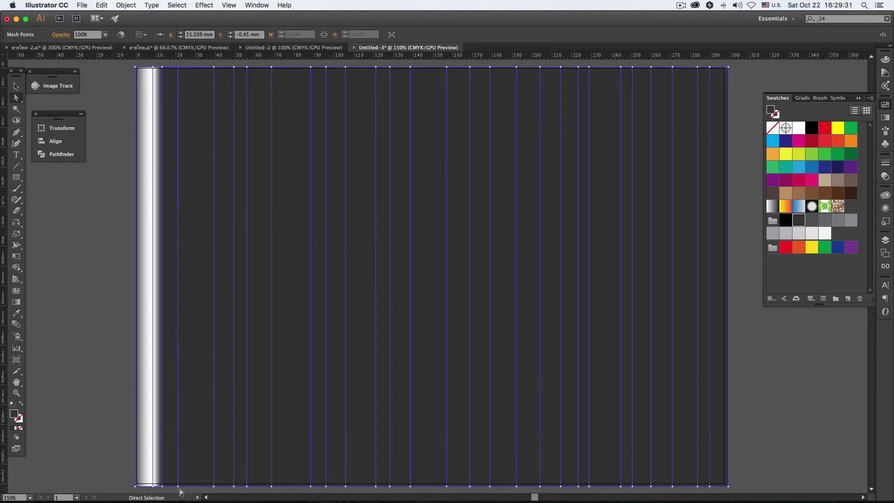
key("shift")
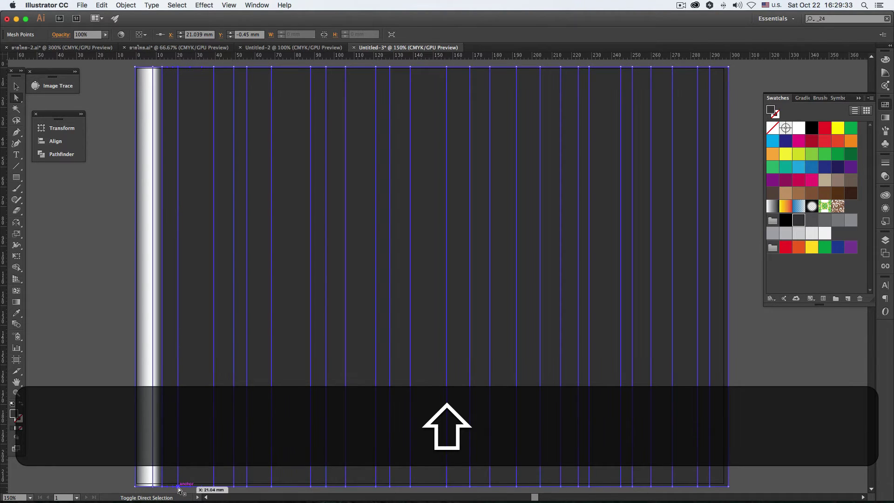
left_click(178, 488, "shift")
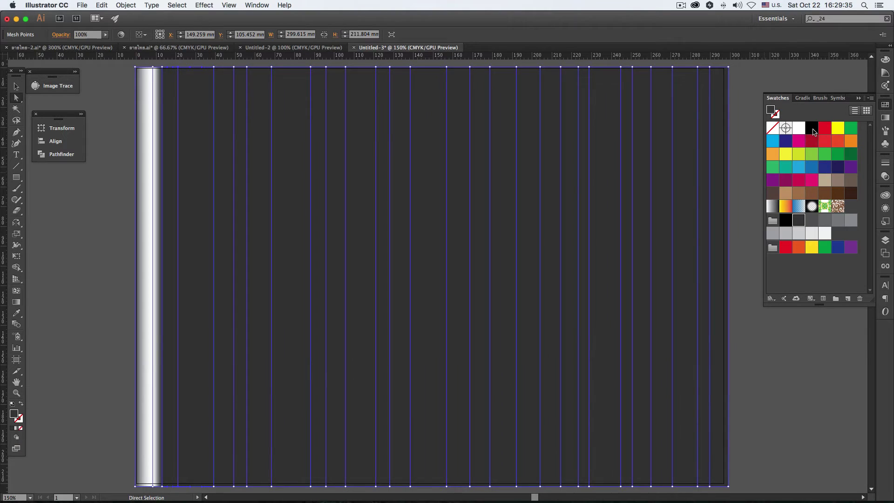
left_click(786, 221)
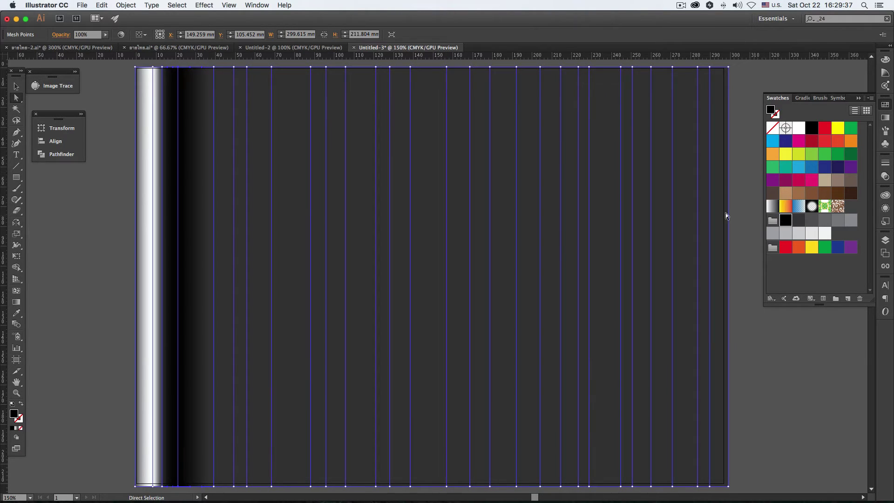
- Fill the end points of the mesh line at about 49 mm light gray and those at about 56 mm dark gray
left_click(214, 69)
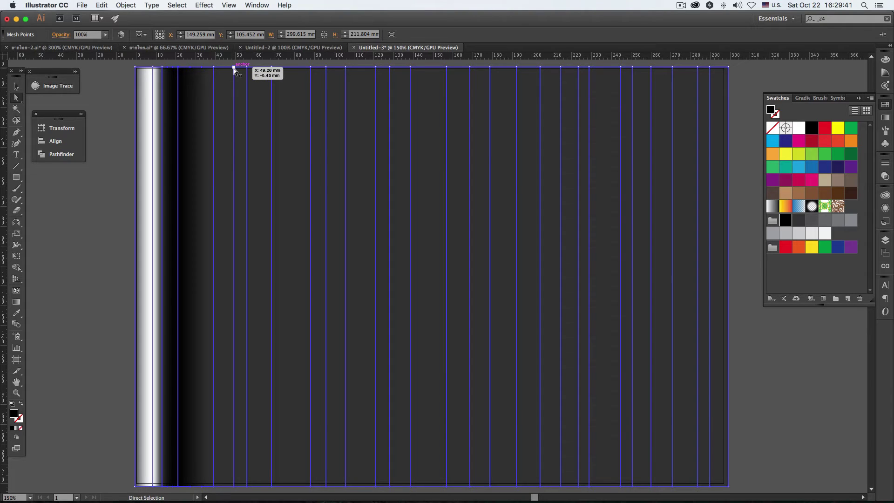
left_click(234, 69)
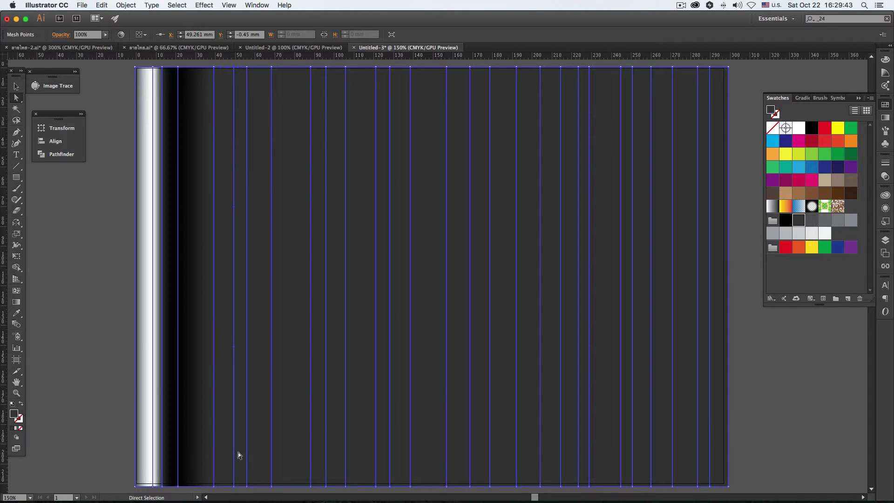
left_click(238, 486, "shift")
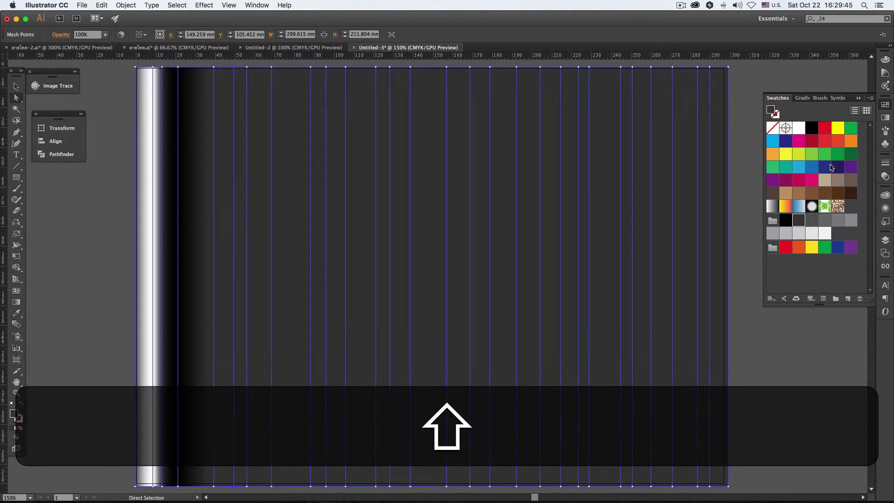
left_click(786, 233)
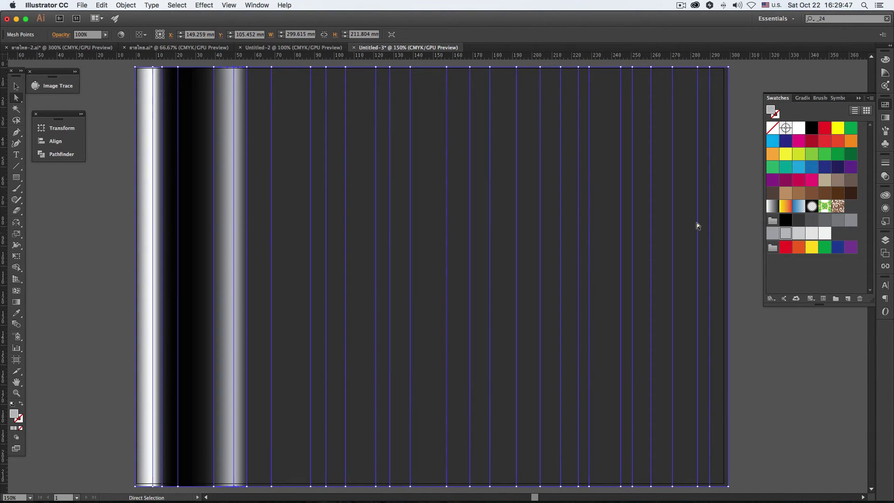
left_click(247, 68)
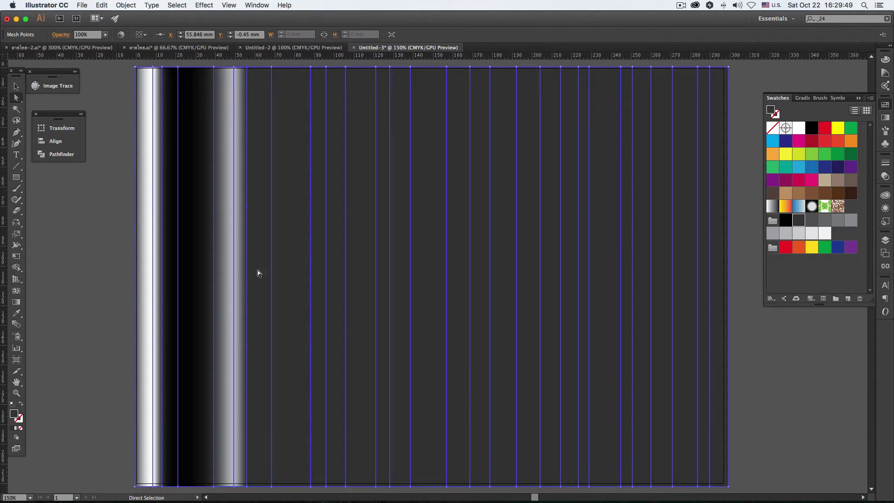
left_click(249, 486, "shift")
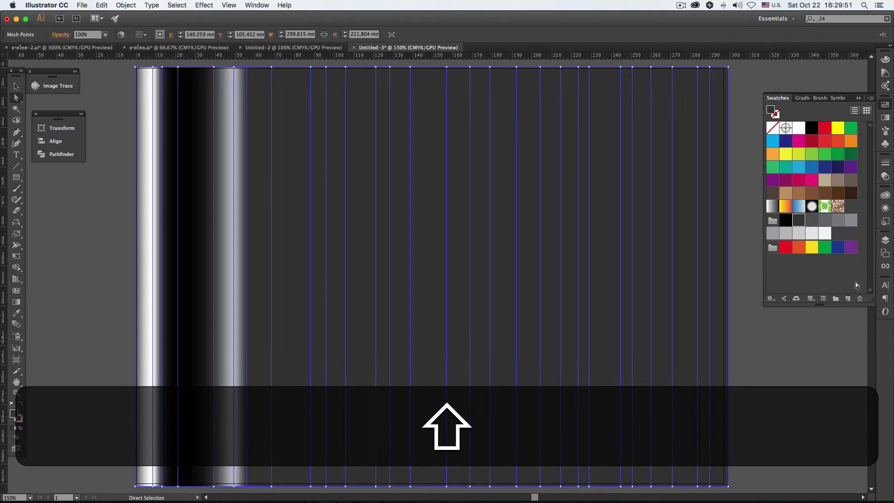
left_click(824, 222)
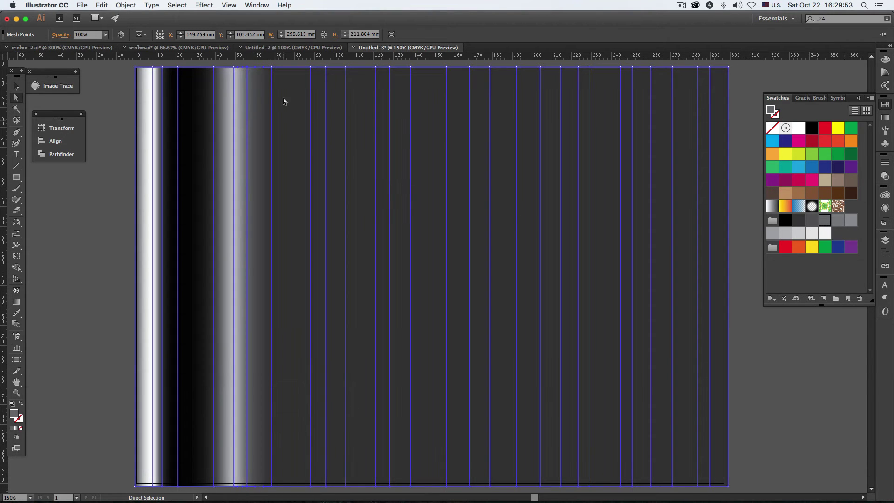
- Fill the end points of the mesh line at about 68 mm black and those at about 88 mm very light gray
left_click(272, 68)
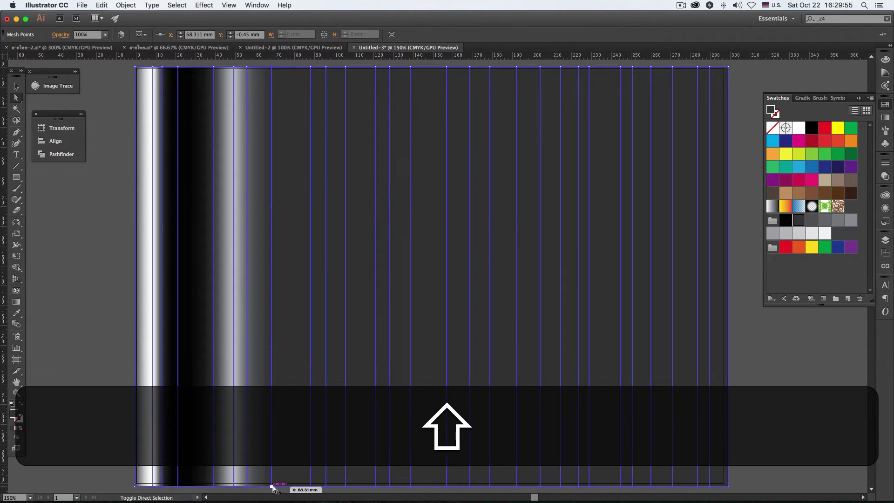
left_click(272, 487, "shift")
left_click(786, 221)
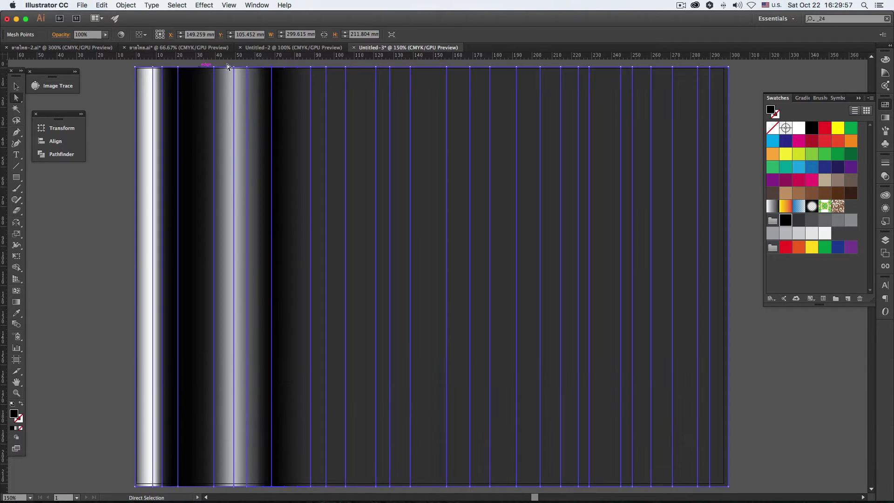
left_click(309, 67)
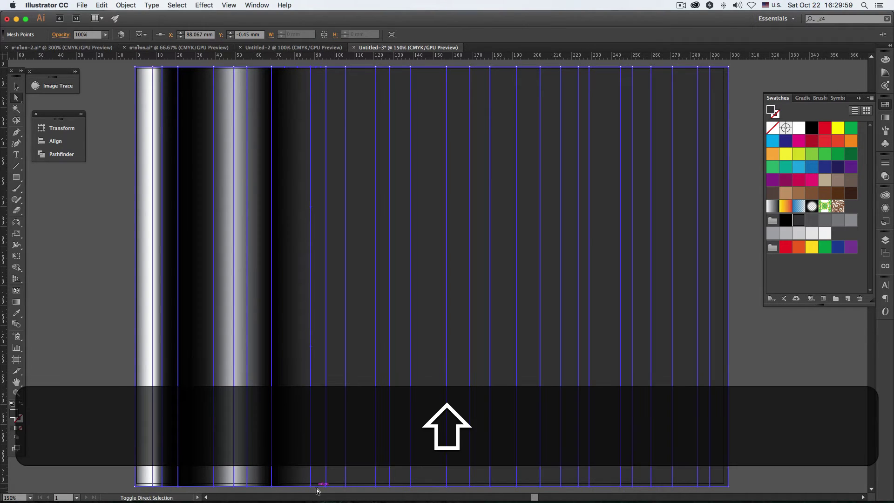
left_click(316, 487, "shift")
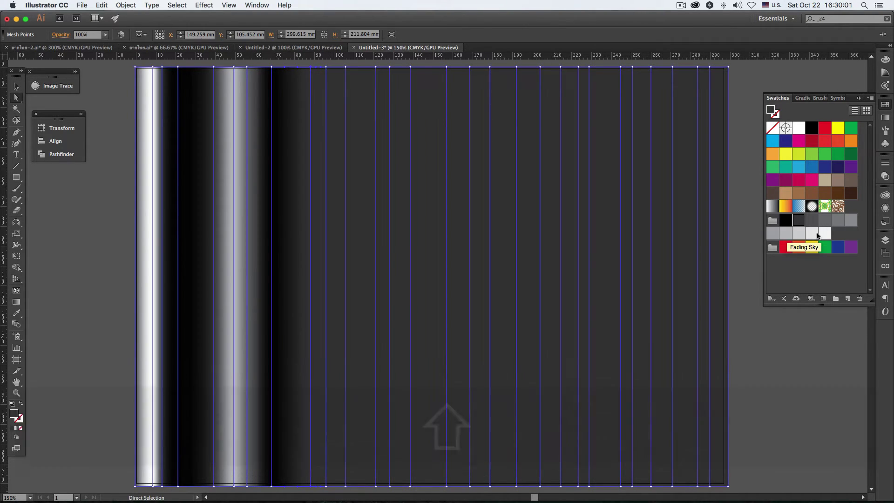
left_click(818, 235)
- Fill the end points of the mesh lines at about 96 and 106 mm dark gray and those at about 121 mm black
left_click(326, 67)
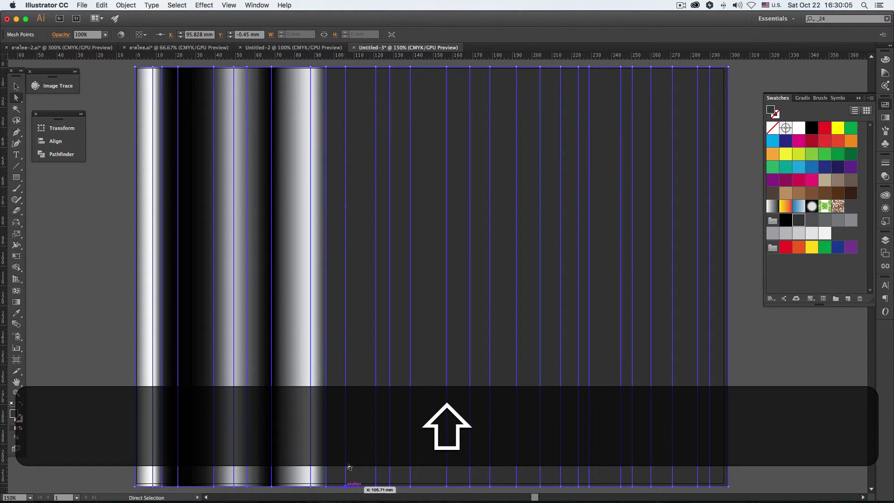
left_click(346, 67, "shift")
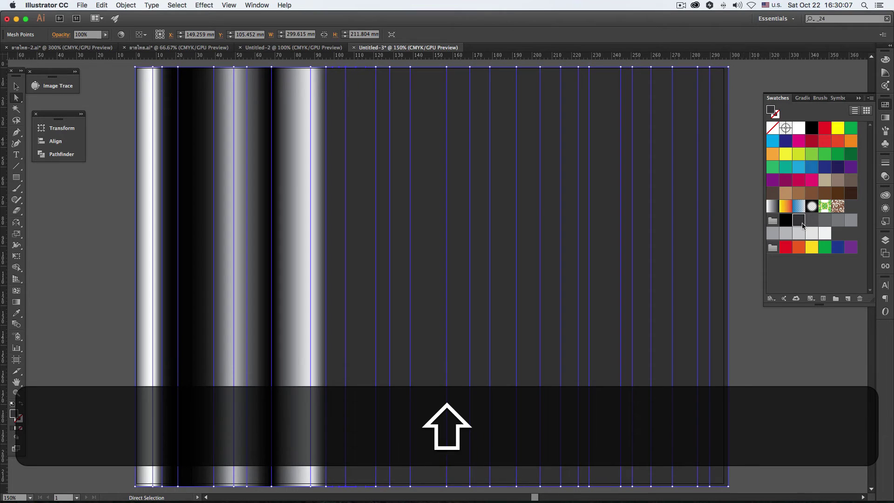
left_click(822, 222)
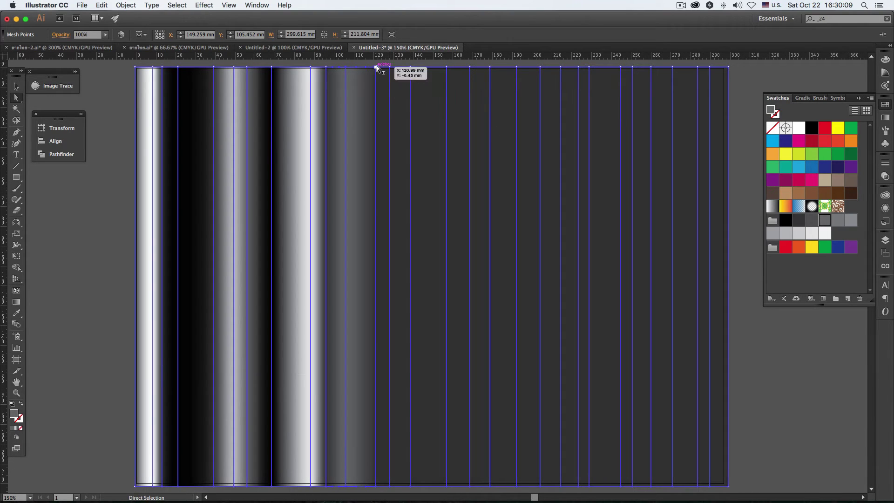
left_click(377, 487, "shift")
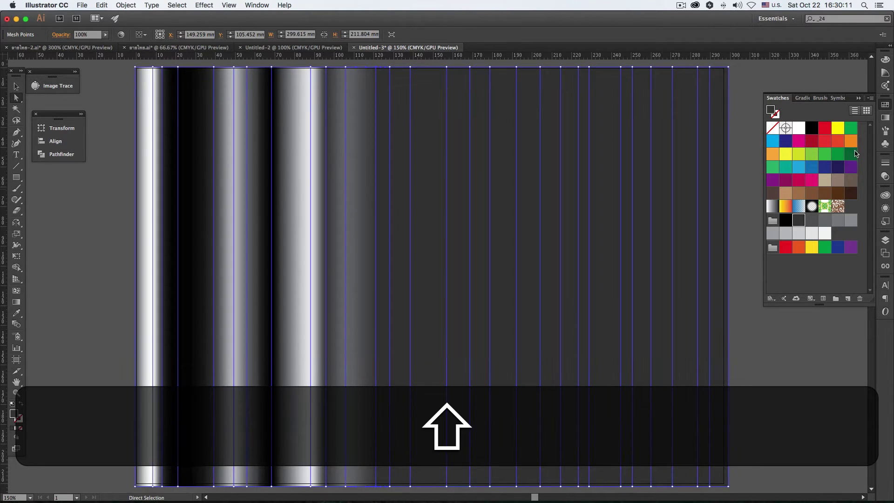
left_click(786, 220)
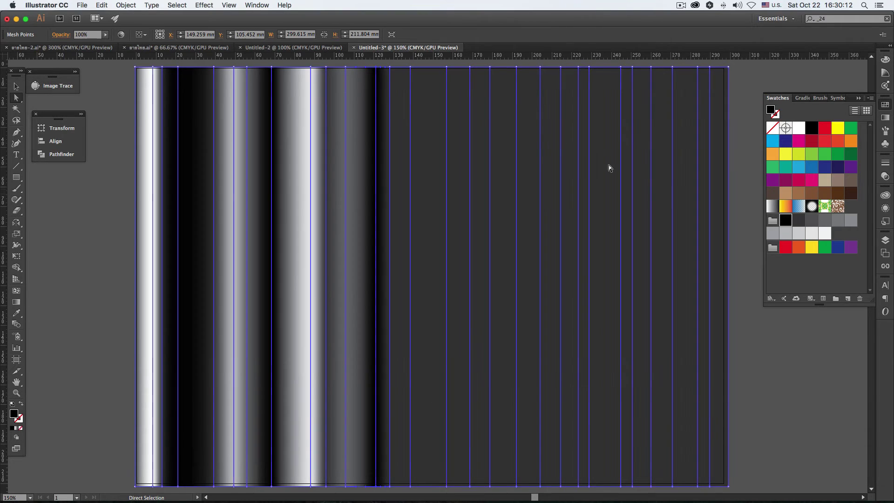
- Fill the end points of the mesh line at about 128 mm medium gray and those at about 138 mm black
left_click(390, 68)
left_click(389, 487, "shift")
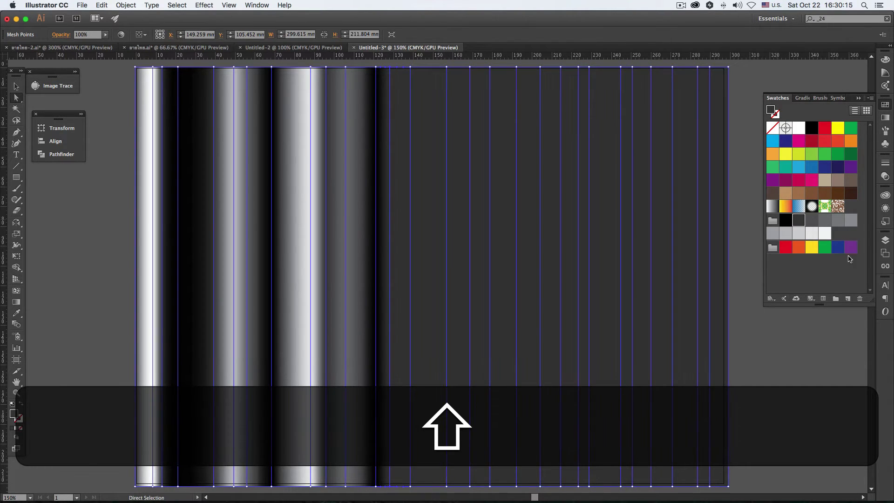
left_click(834, 222)
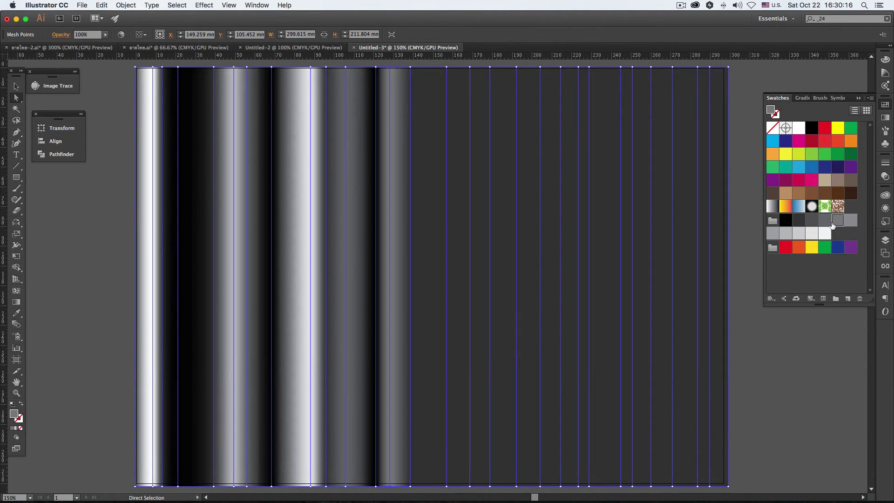
left_click(410, 68)
left_click(409, 486, "shift")
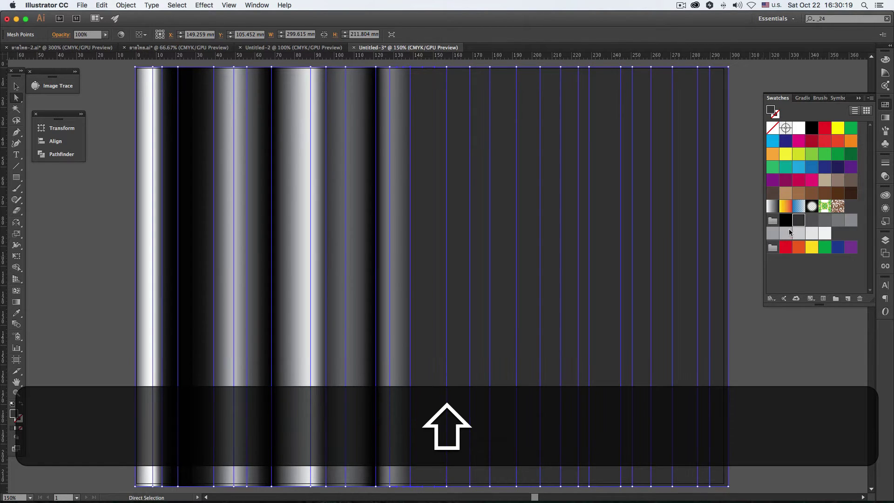
left_click(786, 220)
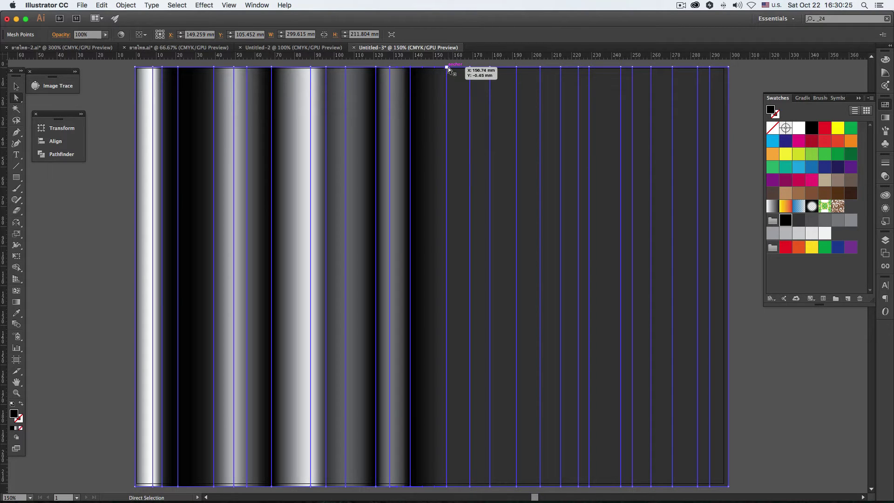
- Fill the end points of the mesh line at about 157 mm near-white and those at about 168 mm black
left_click(446, 68)
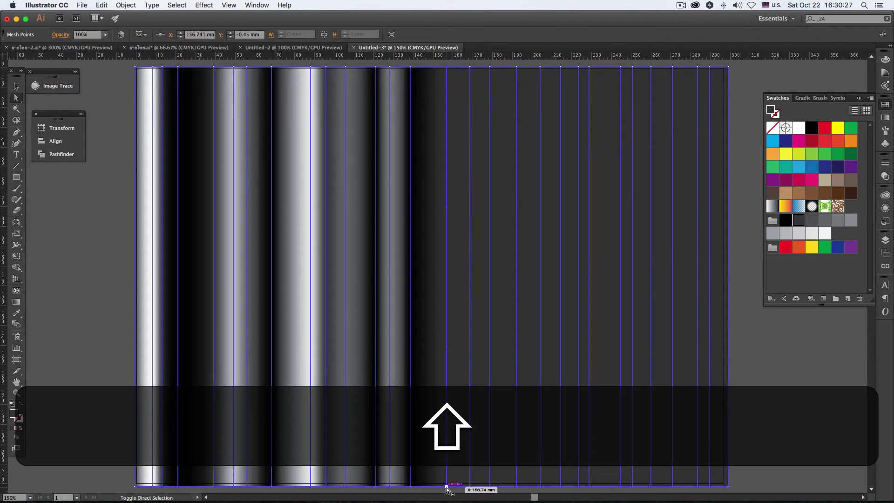
left_click(447, 486, "shift")
left_click(825, 233)
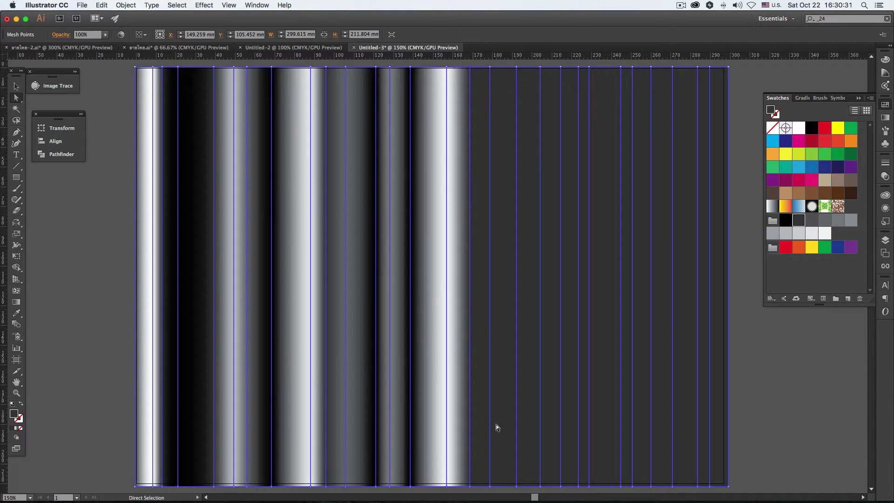
left_click(469, 486, "shift")
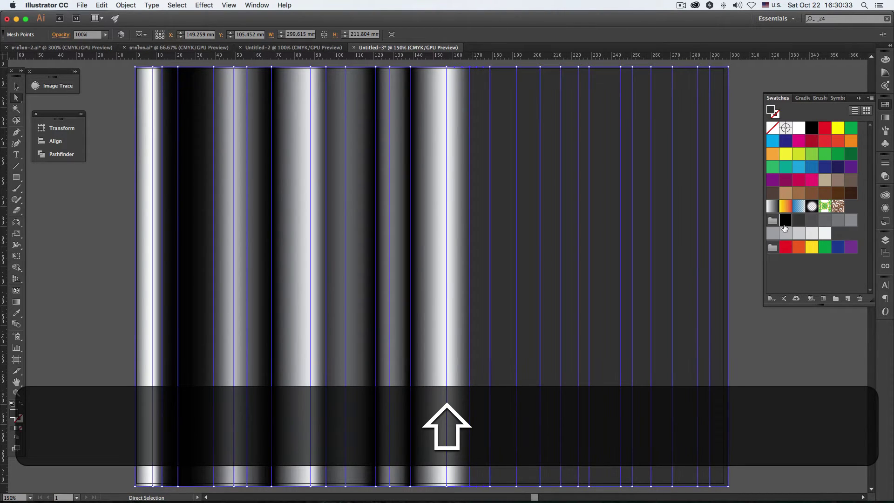
- Fill the end points of the mesh line at about 179 mm black and those at about 192 mm white
left_click(491, 66)
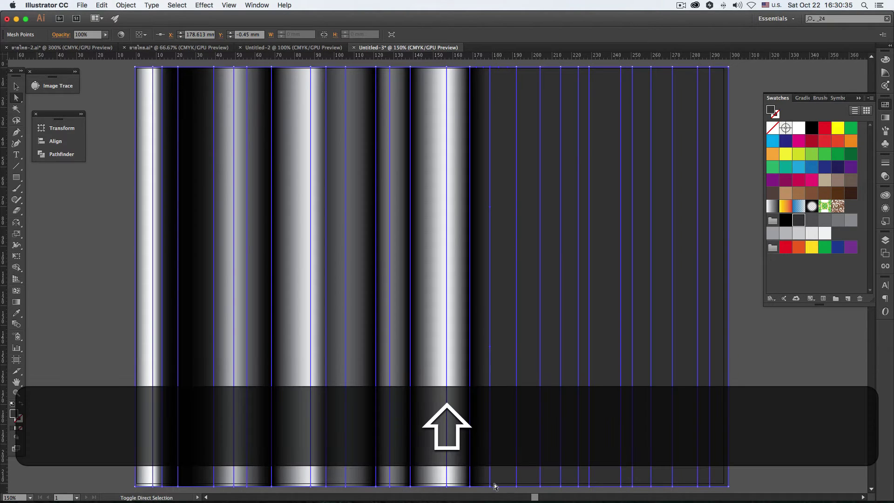
left_click(491, 486, "shift")
left_click(786, 221)
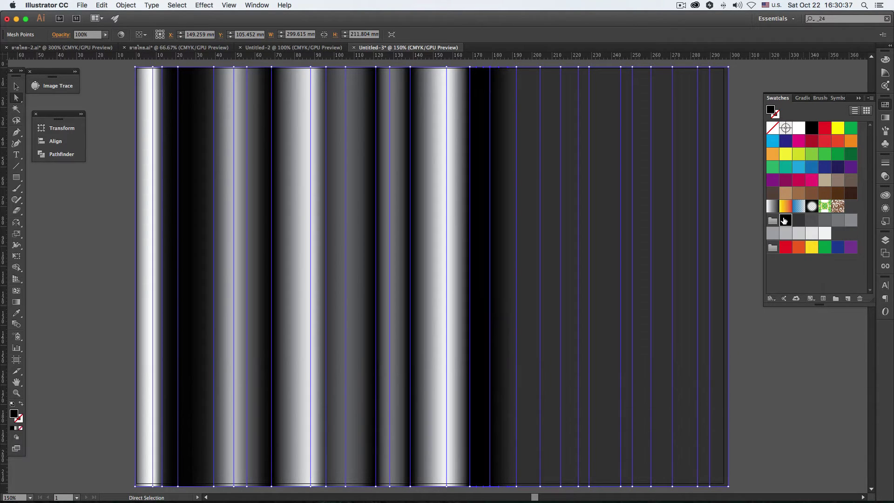
left_click(517, 68)
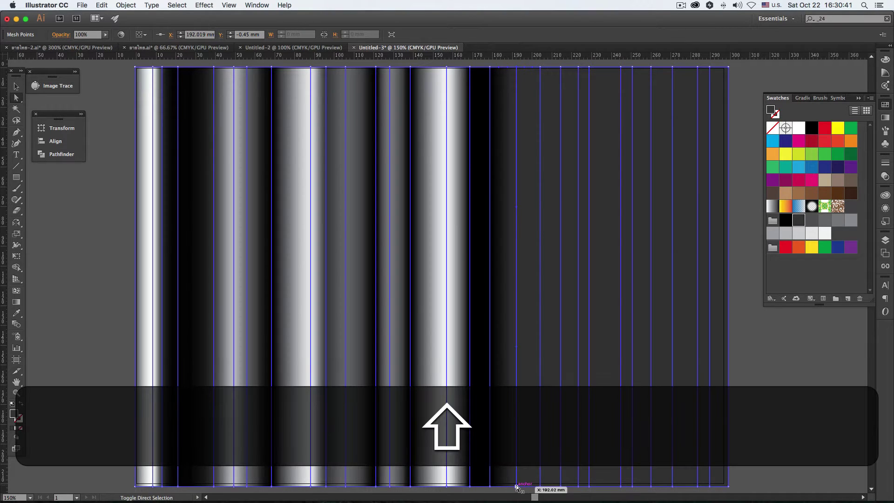
key("super+a")
left_click(799, 127)
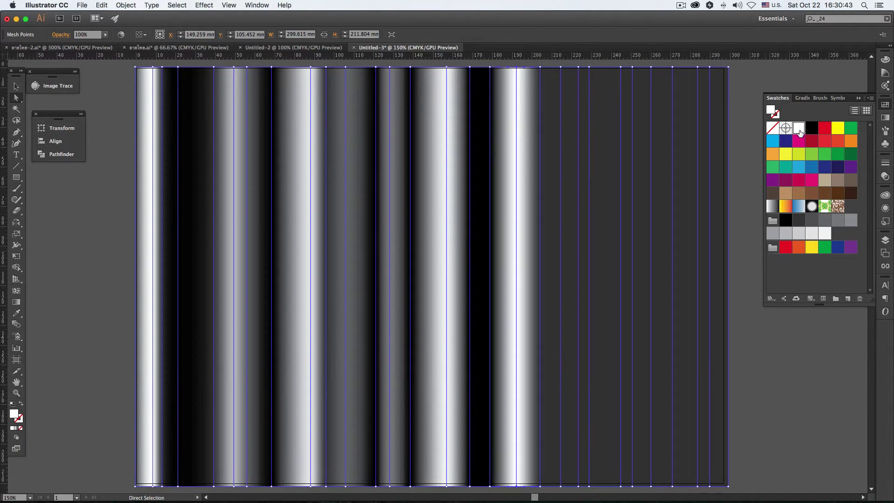
- Fill the end points of the mesh line at about 204 mm white and those at about 214 mm light gray
left_click(541, 69)
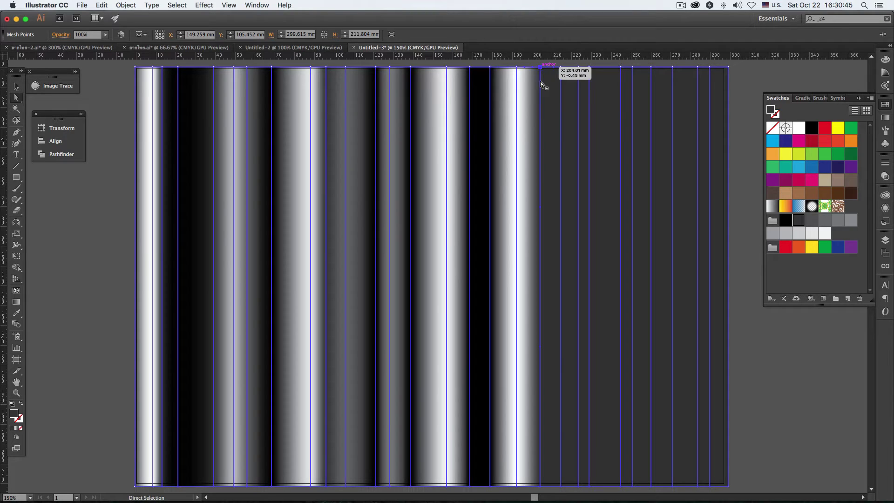
key("super+a")
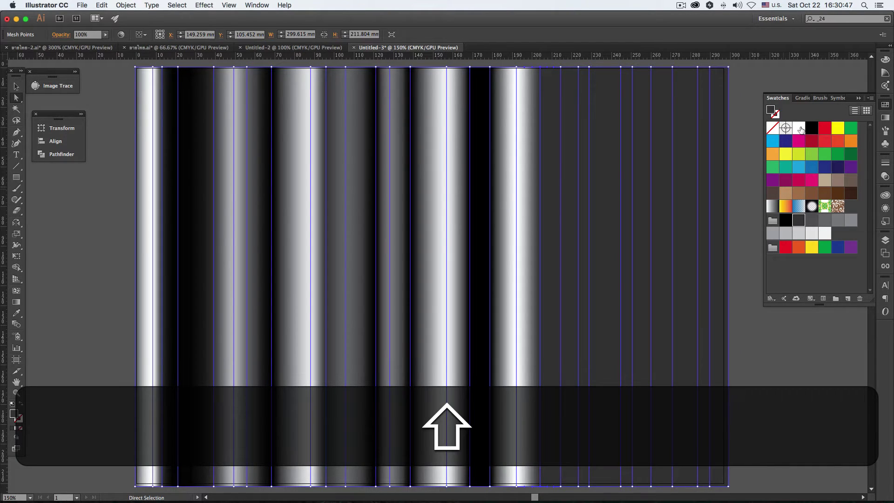
left_click_drag(802, 129, 540, 68)
left_click(561, 68)
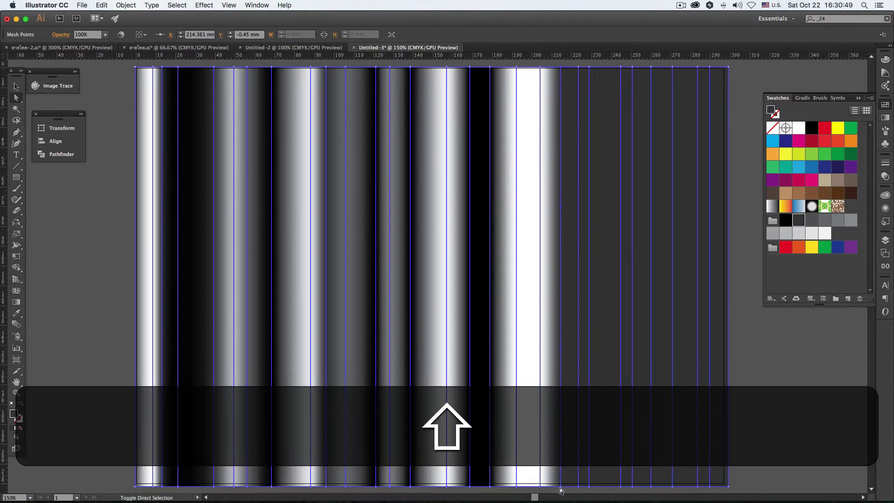
key("super+a")
left_click_drag(800, 238, 560, 68)
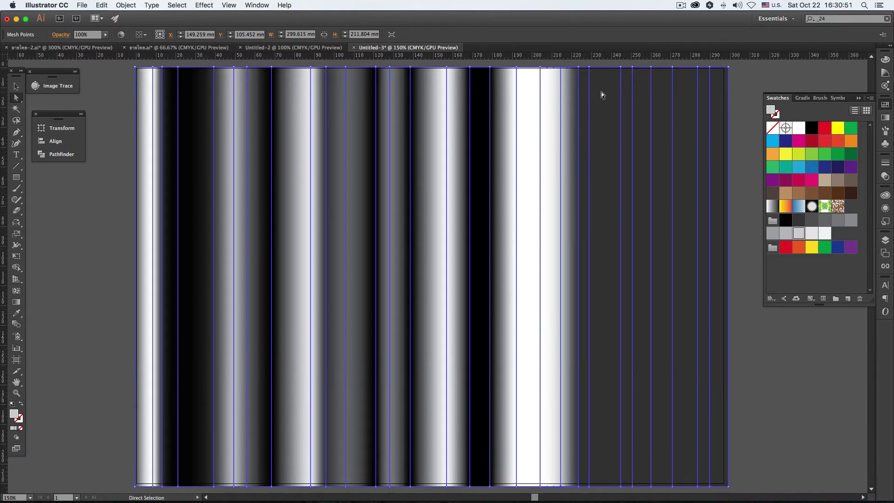
- Fill the end points of the mesh line at about 223 mm dark gray and those at about 229 mm black
left_click(578, 68)
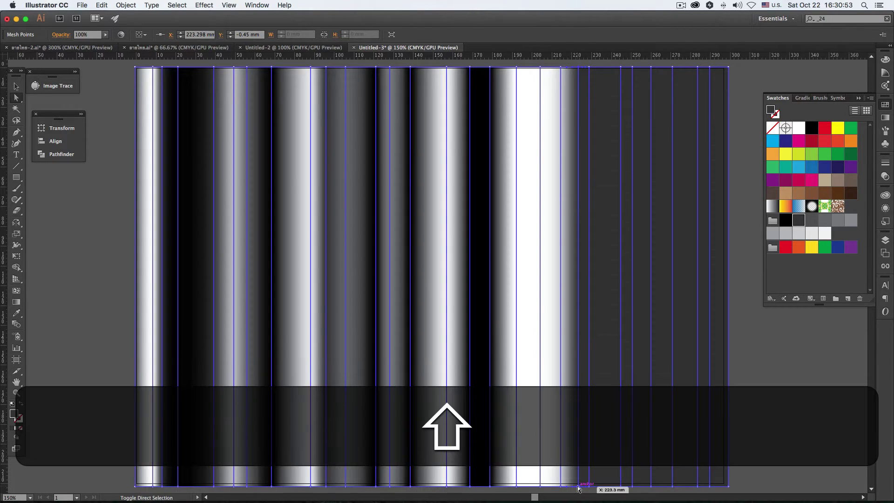
key("super+a")
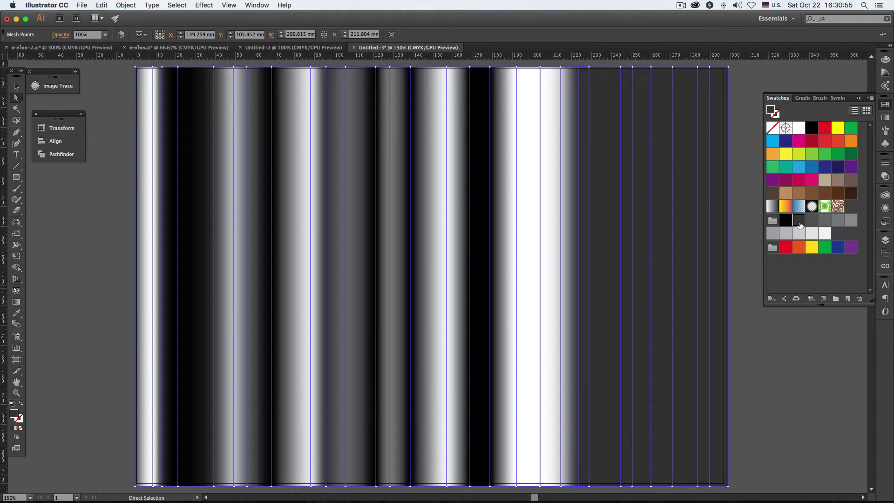
left_click(589, 68)
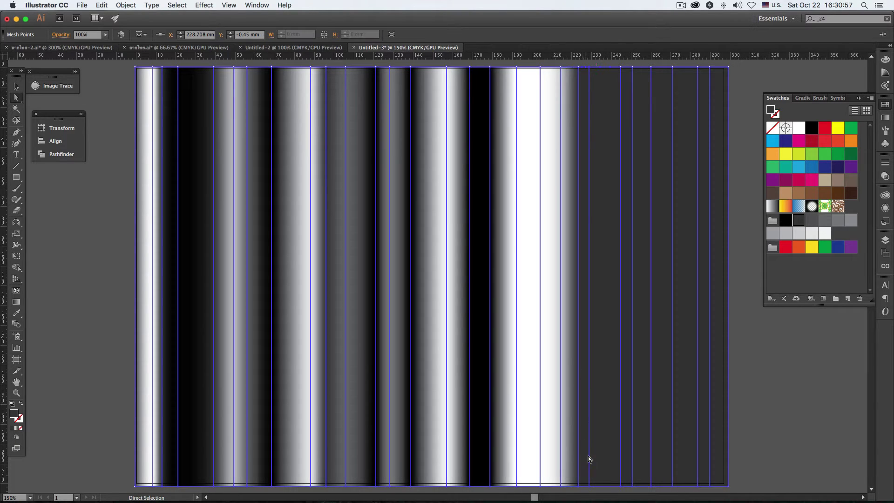
key("super+a")
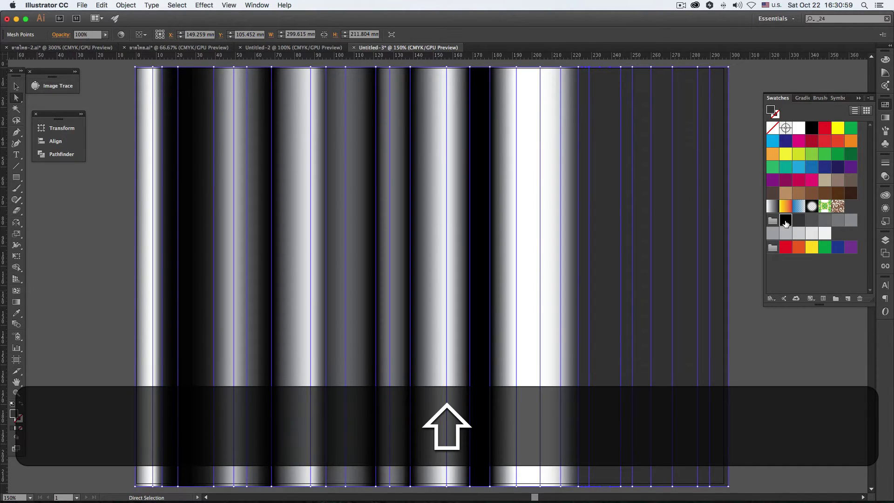
- Fill the end points of the mesh line at about 245 mm white and those at about 251 mm light gray
left_click(620, 68)
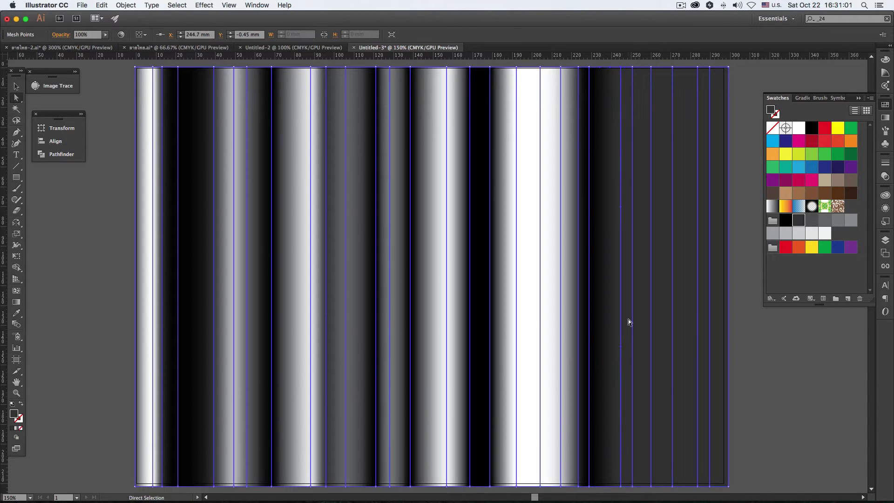
key("super+a")
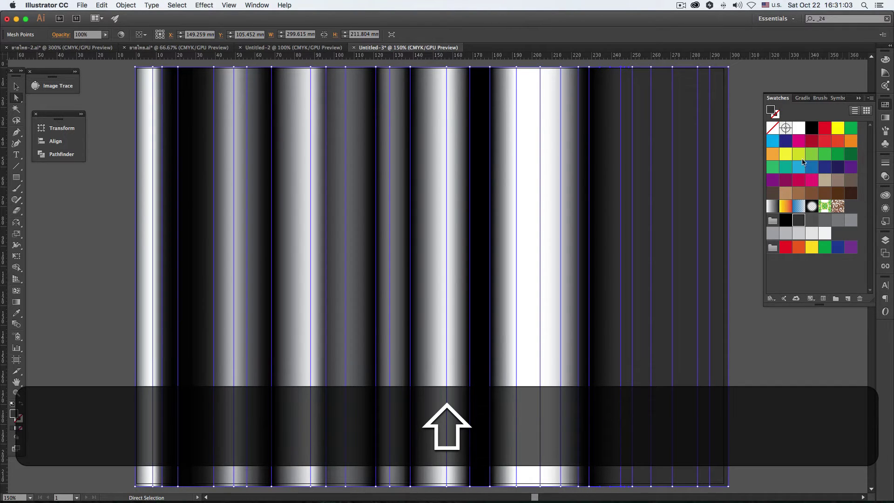
left_click(798, 127)
left_click(633, 68)
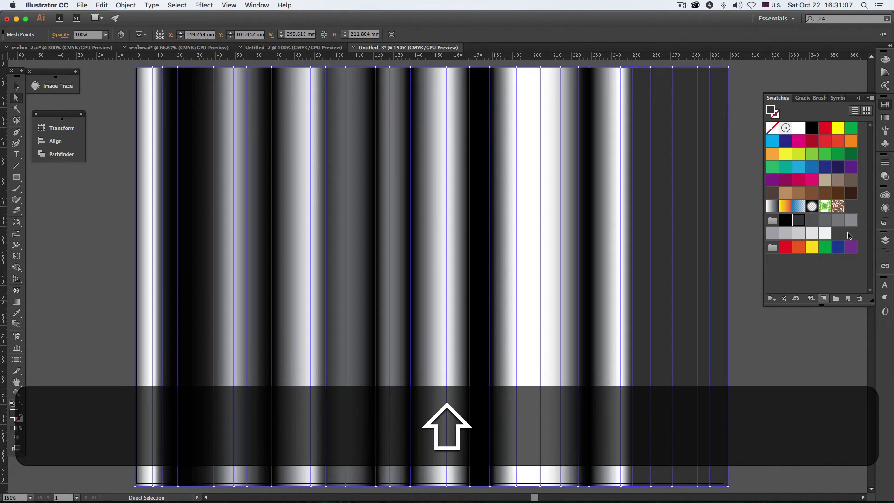
left_click(799, 233)
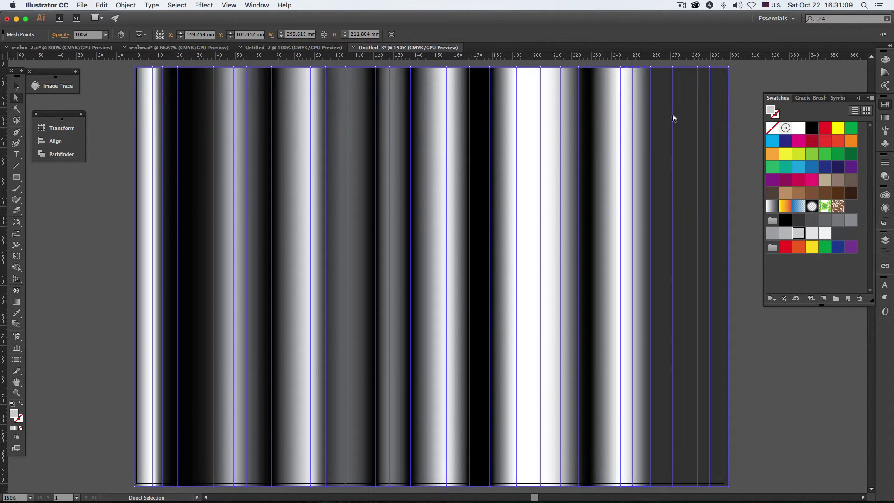
- Fill the end points of the mesh line at about 260 mm black and those at about 271 mm white
left_click(651, 68)
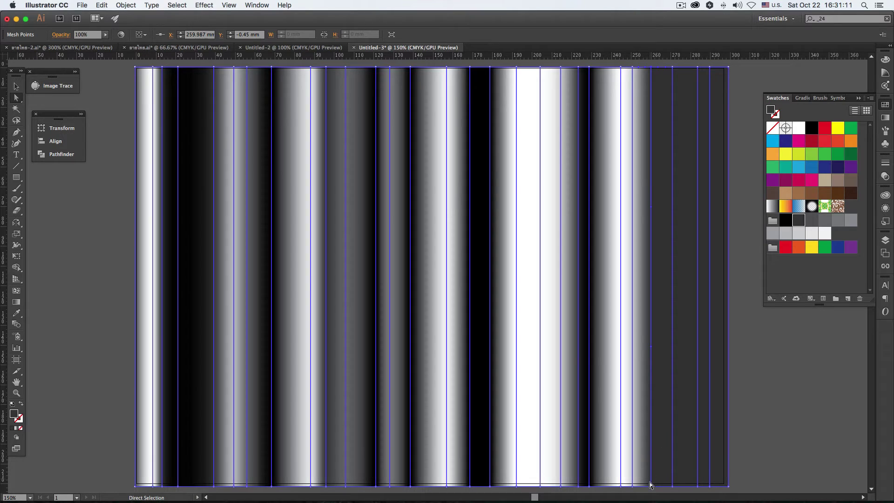
key("shift")
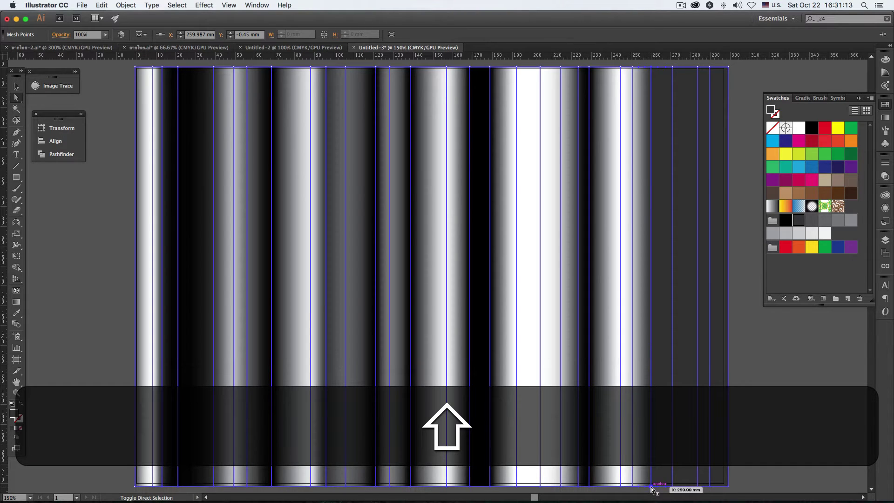
left_click(651, 486, "shift")
left_click(815, 127)
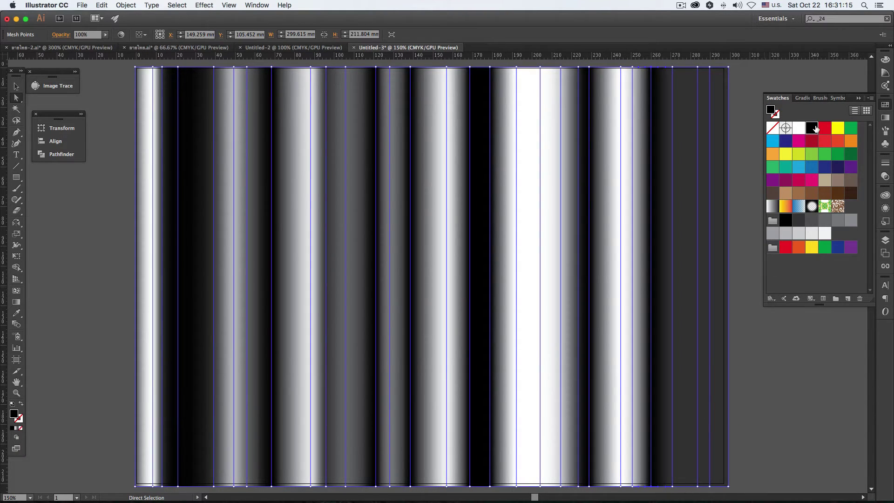
left_click(673, 67)
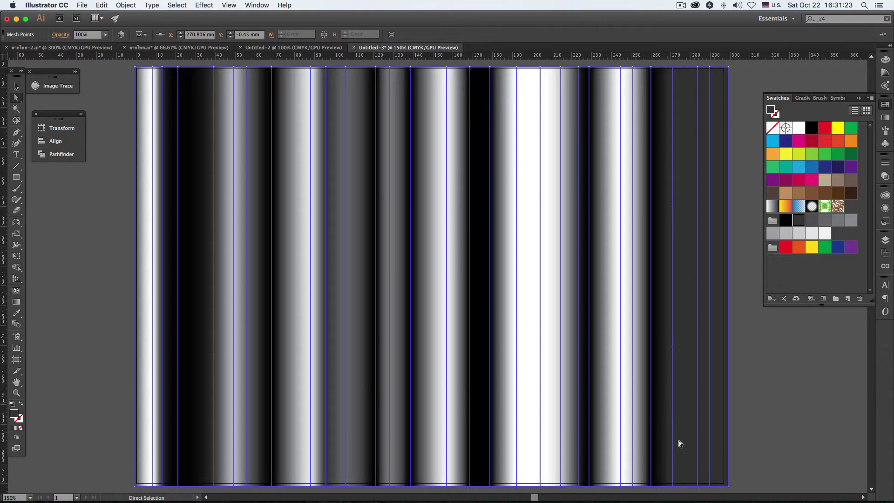
key("shift")
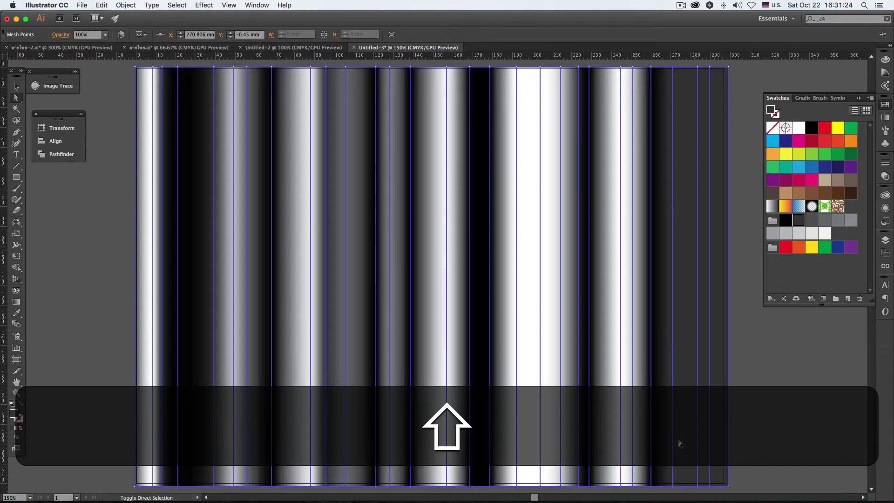
left_click(674, 487, "shift")
left_click(799, 130)
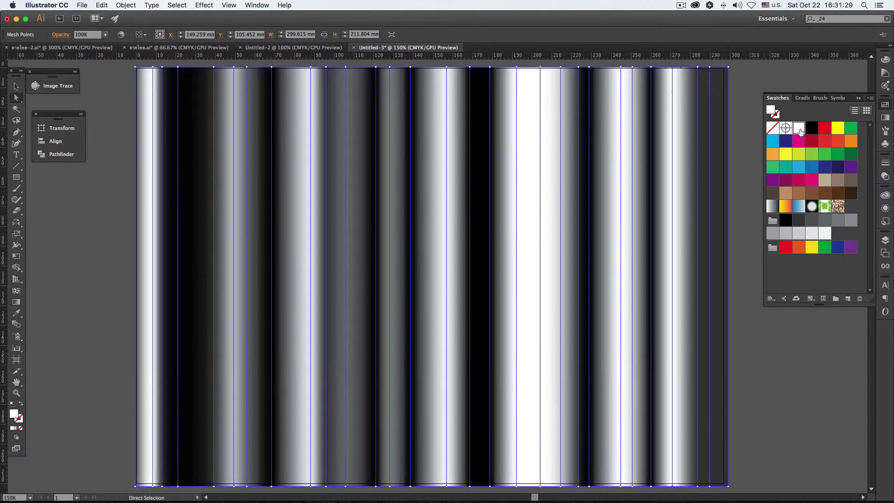
- Fill the end points of the mesh line at about 283 mm black and the rectangle's right corner points white, leaving nothing selected
left_click(710, 67)
left_click(702, 488, "shift")
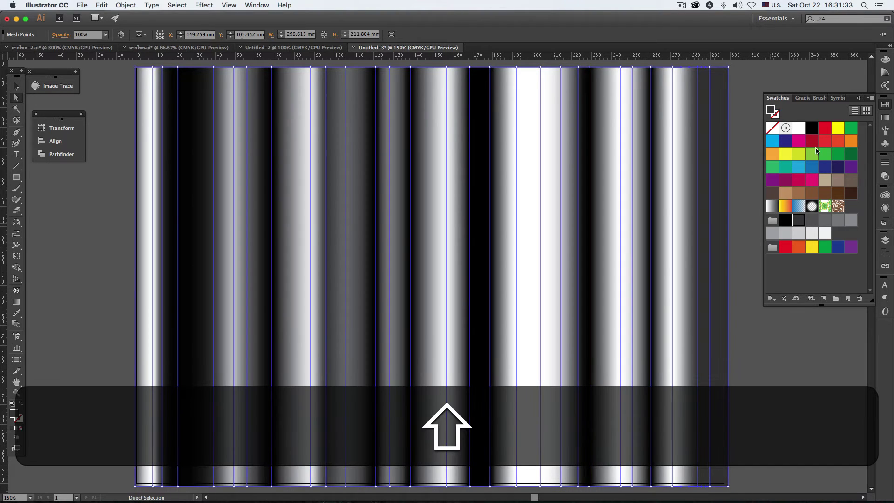
left_click(812, 128)
left_click(729, 68)
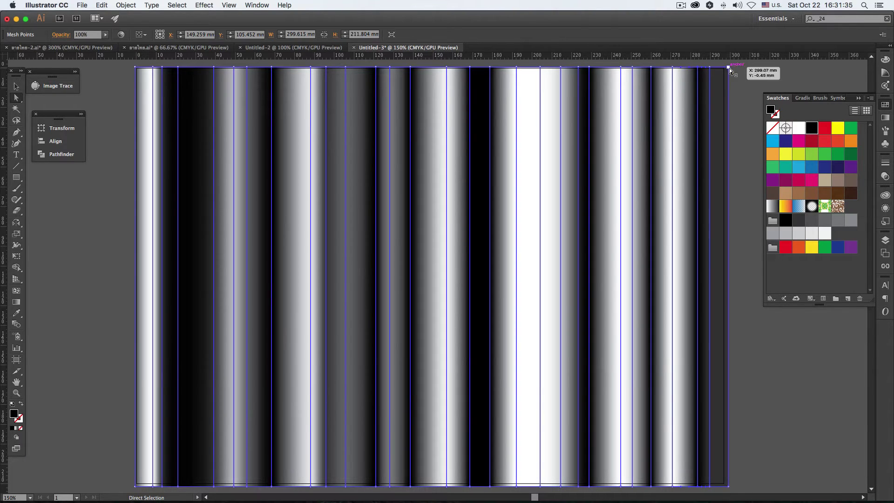
left_click(729, 486, "shift")
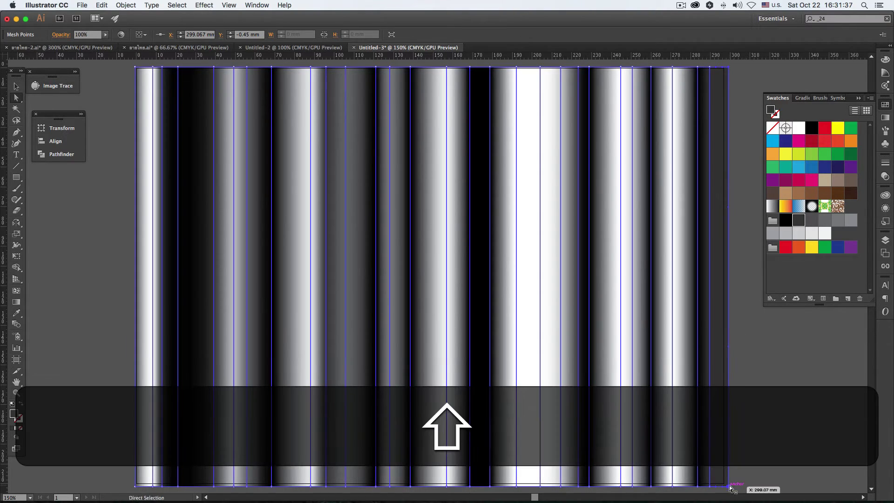
left_click(799, 129)
left_click(755, 369)
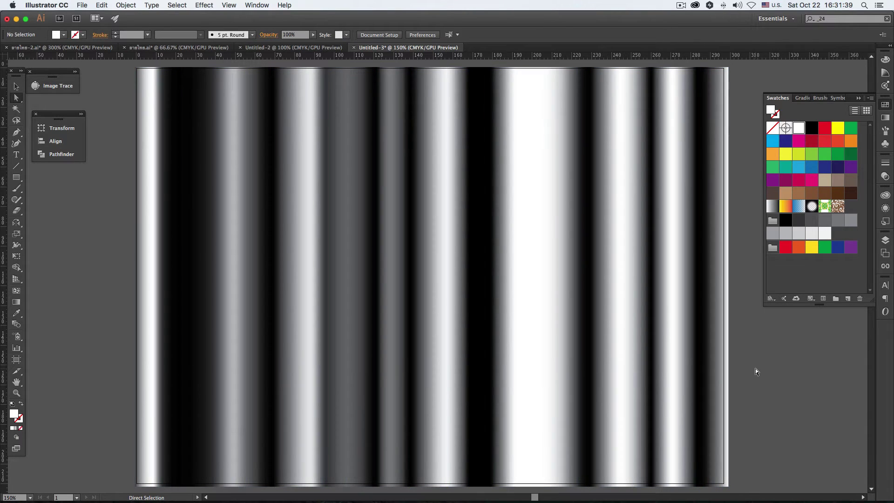
- Bow the mesh line at about 21 mm to the right by moving both end points' direction handles
left_click(393, 285)
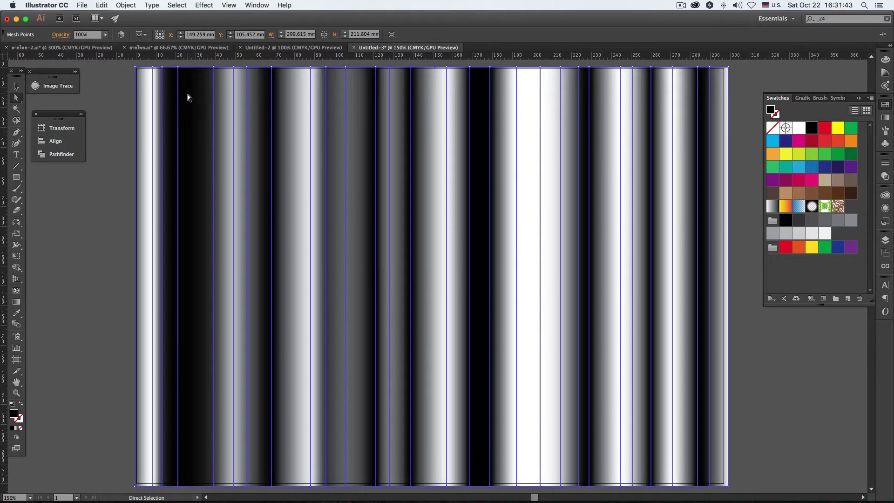
scroll(185, 88, "left", 3)
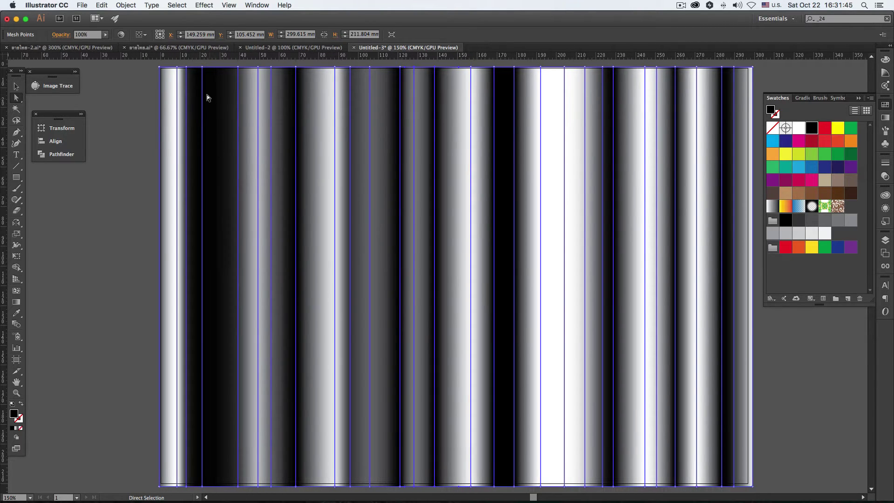
left_click(202, 67)
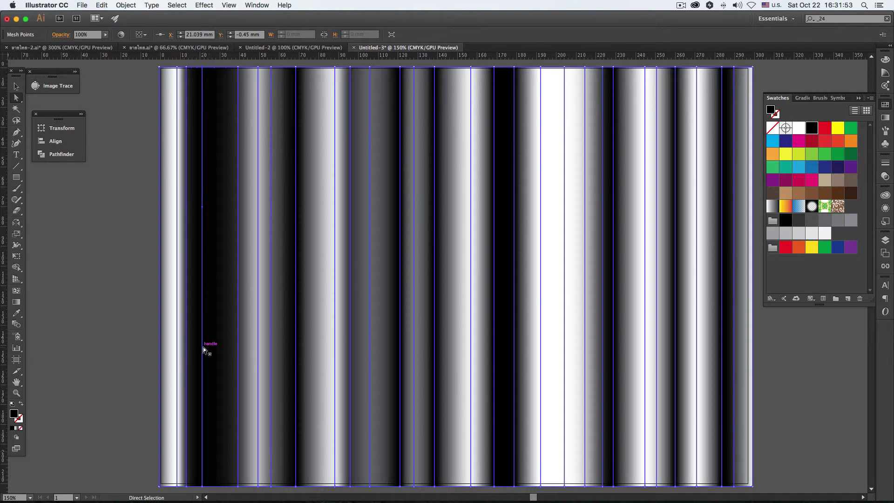
mouse_move(203, 347)
left_mouse_down()
mouse_move(221, 348)
mouse_move(203, 347)
left_mouse_up()
key("shift")
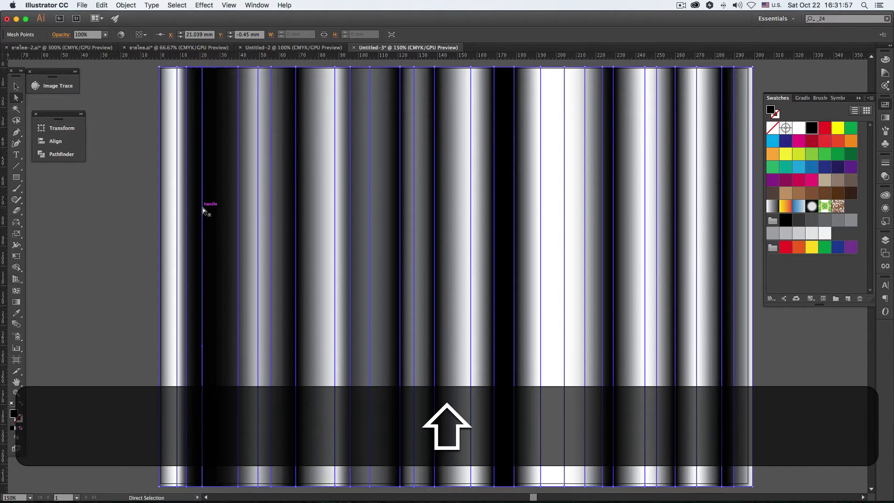
left_click_drag(202, 208, 228, 208)
left_click_drag(202, 348, 231, 349)
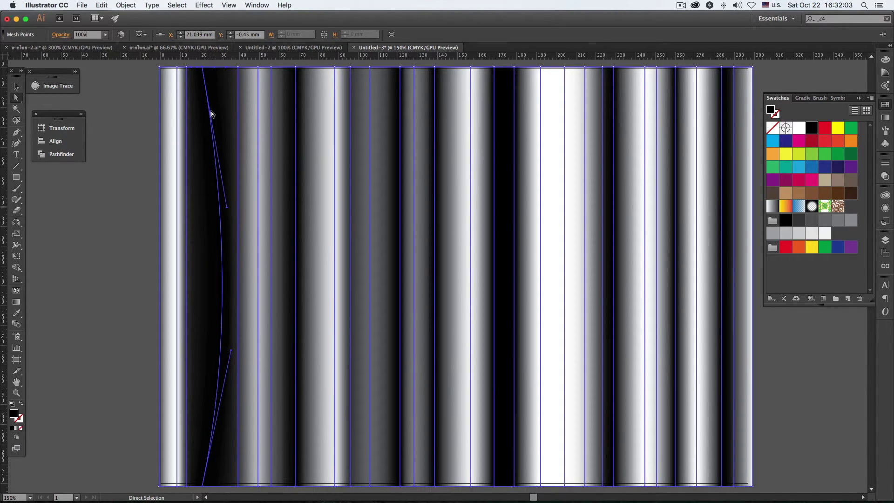
- Bend the mesh line at about 13 mm into an S-curve, with its upper handle shifted right and its lower handle slightly left
left_click(187, 68)
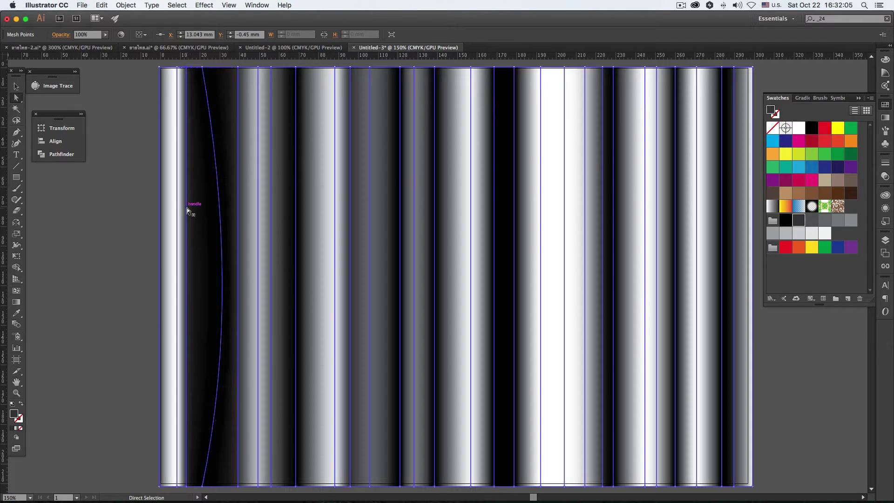
left_click_drag(186, 208, 239, 210)
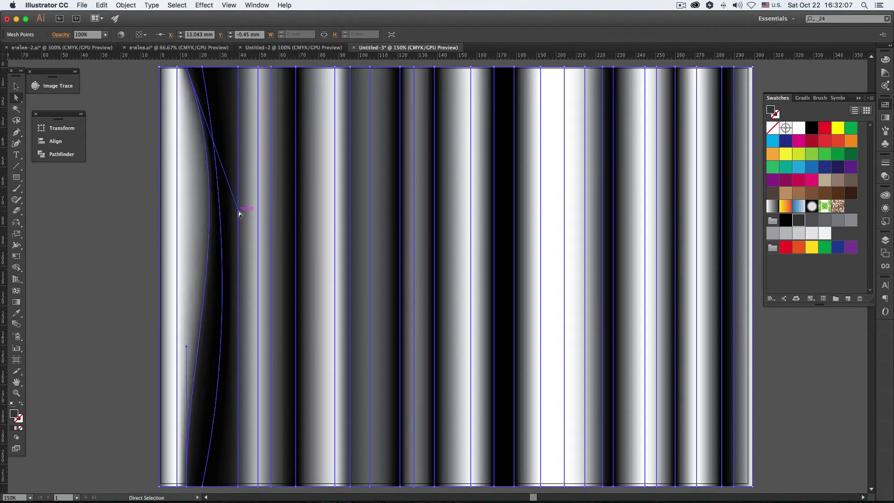
left_click_drag(187, 347, 177, 348)
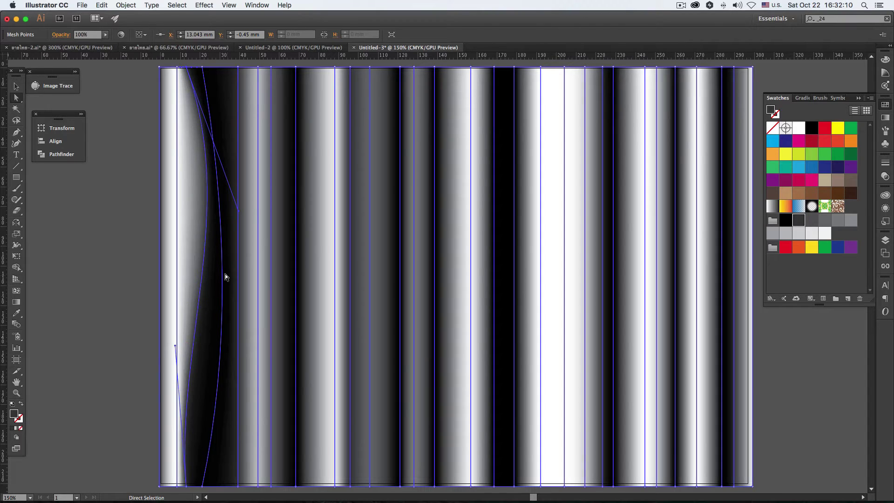
- Bend the mesh line at about 39 mm into an S-curve, with its upper handle shifted left and its lower handle right
left_click(237, 68)
left_click_drag(237, 207, 225, 208)
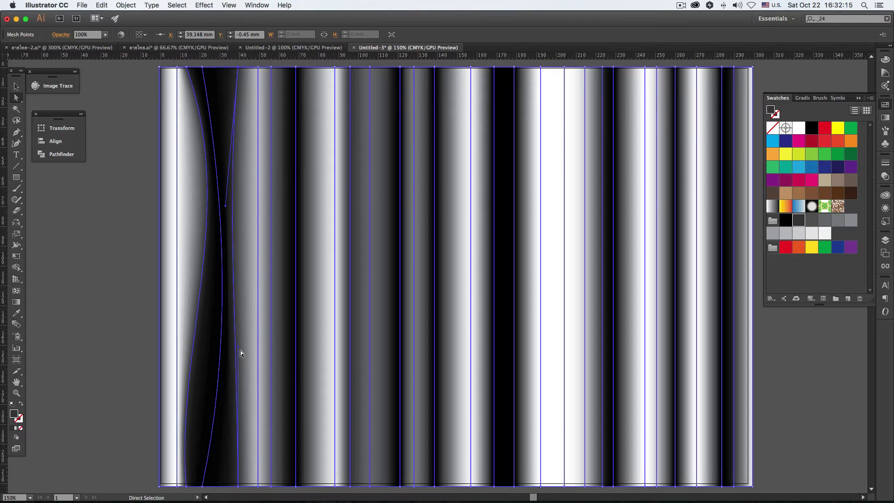
left_click_drag(238, 348, 250, 347)
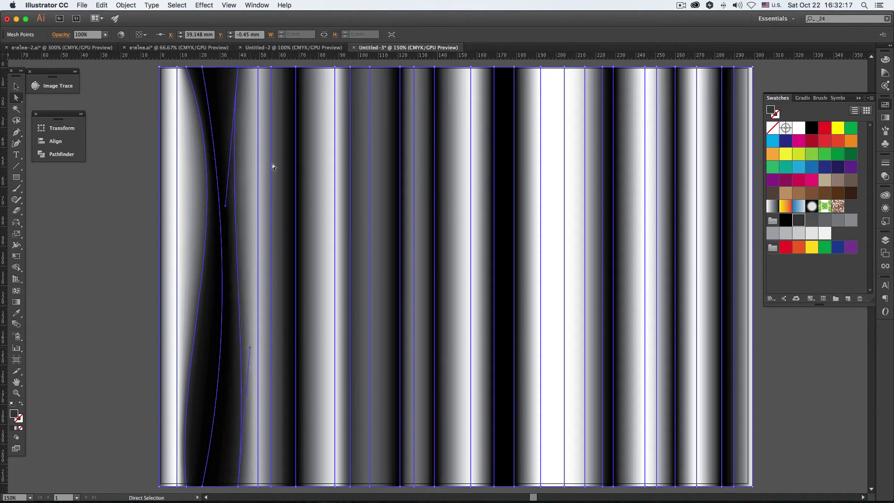
- Bow the mesh line at about 56 mm and, more gently, the one at about 68 mm to the right using both end handles
left_click(271, 69)
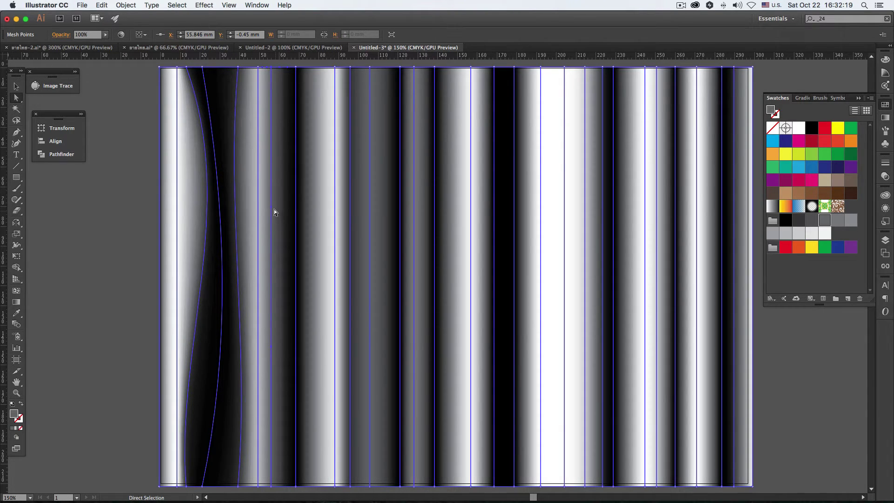
left_click_drag(272, 208, 295, 210)
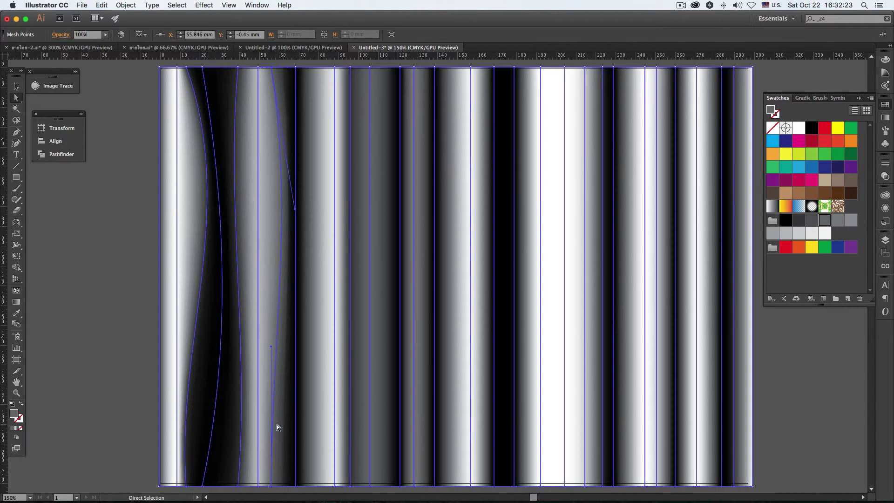
left_click_drag(271, 347, 290, 350)
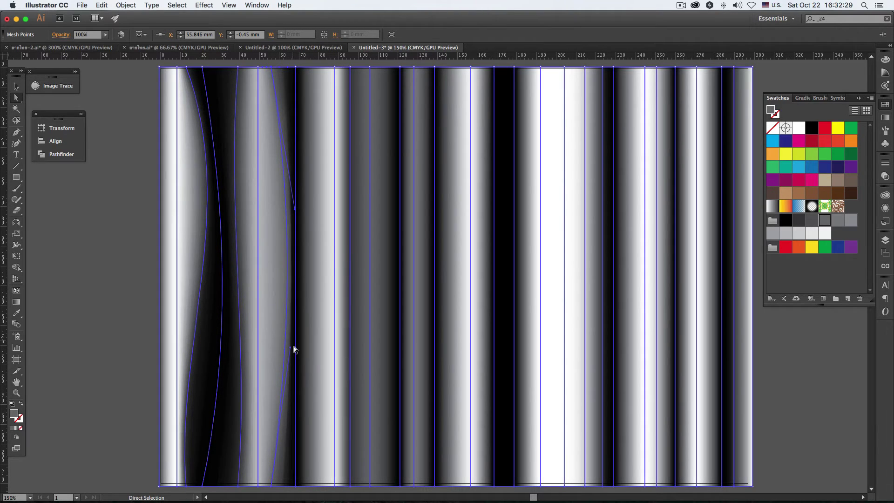
left_click_drag(294, 347, 295, 348)
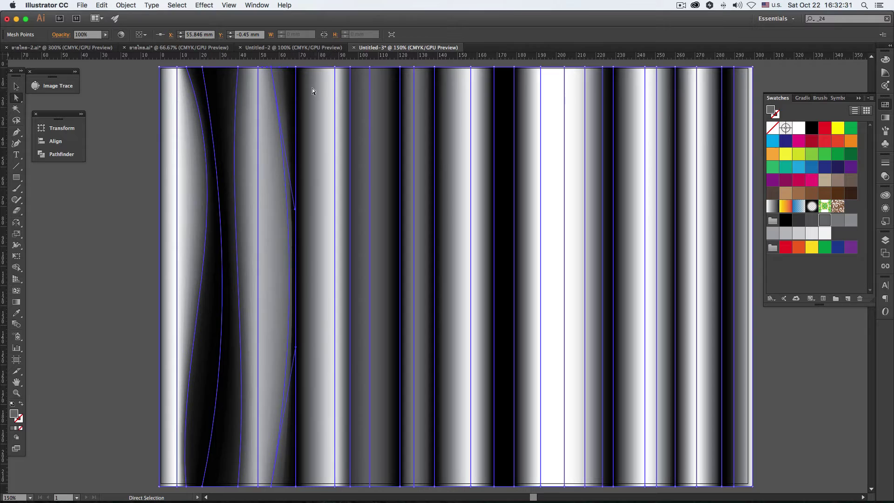
left_click(295, 69)
left_click_drag(296, 208, 307, 209)
left_click_drag(296, 348, 304, 348)
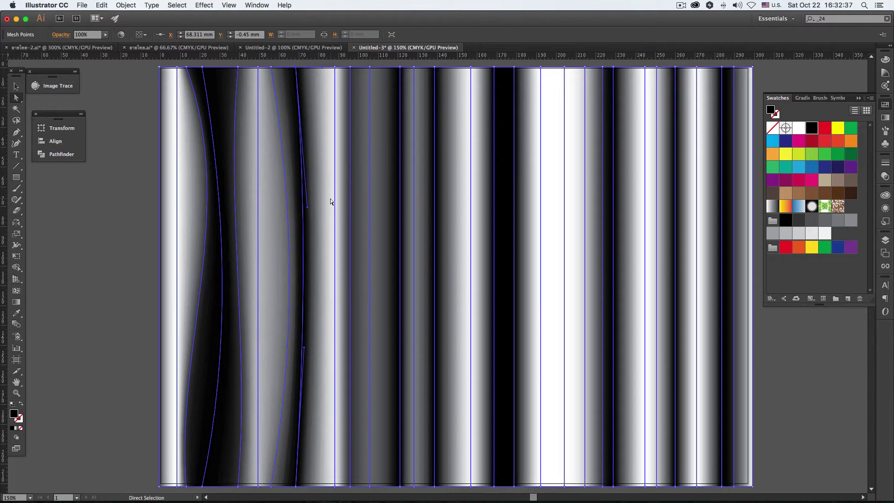
- Bow the mesh lines at about 88 mm and 96 mm to the right by moving both end points' direction handles
left_click(335, 69)
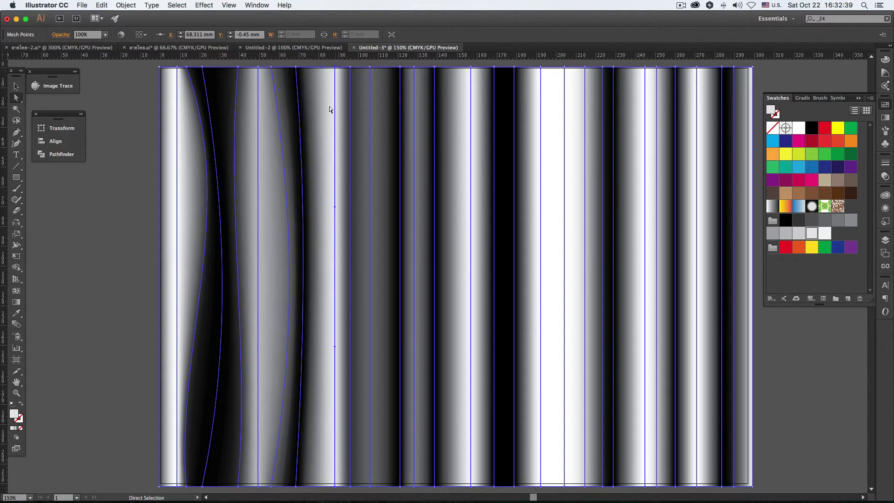
left_click_drag(340, 205, 361, 209)
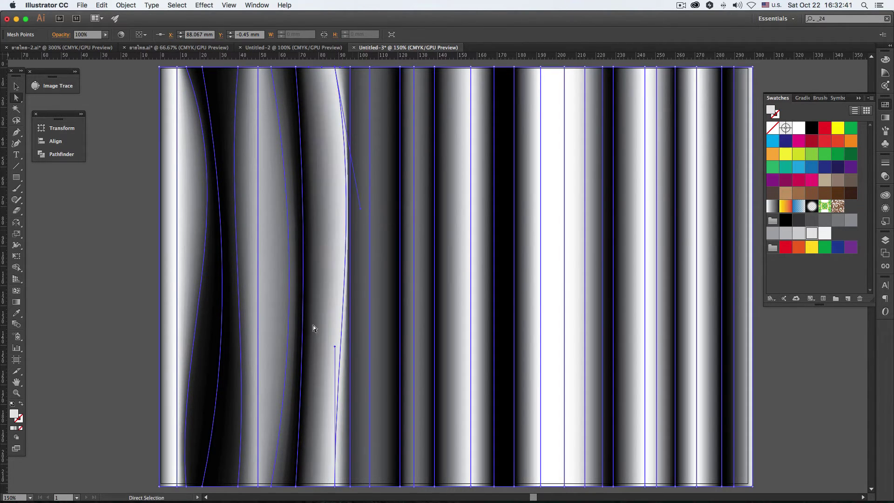
left_click_drag(336, 349, 354, 348)
left_click(350, 68)
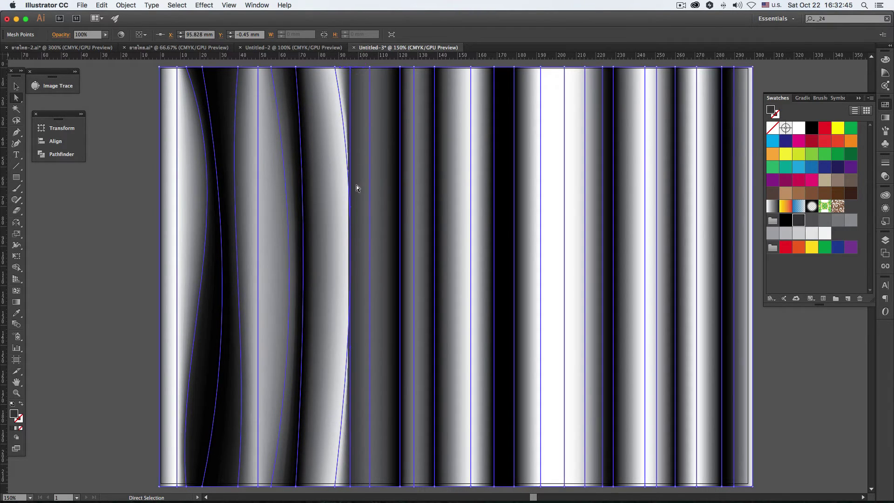
left_click_drag(351, 208, 365, 210)
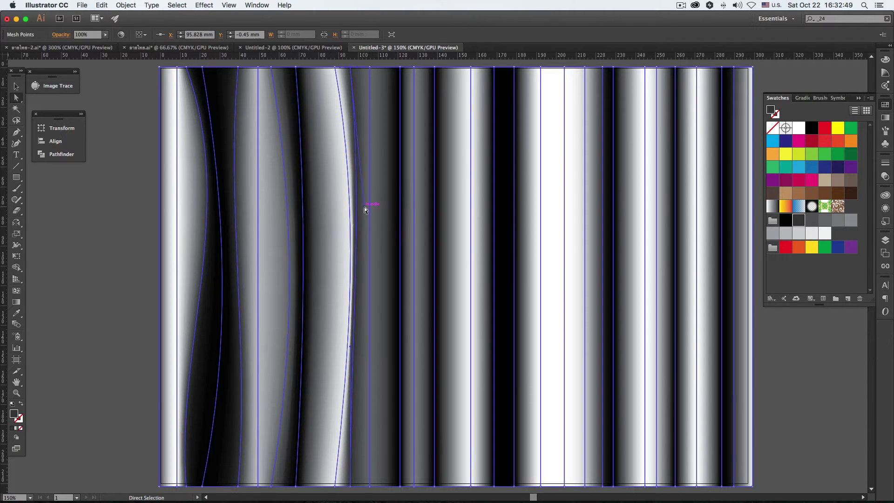
left_click_drag(351, 348, 364, 350)
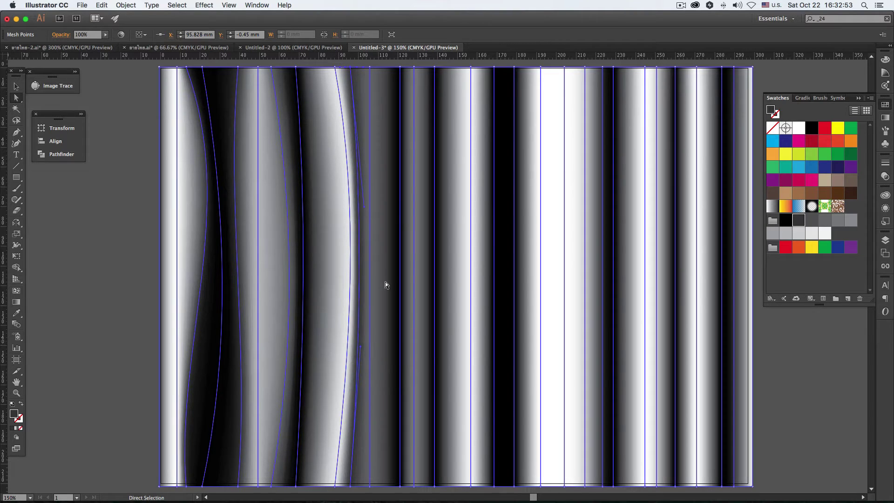
- Bend the mesh lines at about 121 mm and 128 mm into S-curves, with upper handles shifted left and lower handles right
left_click(399, 208)
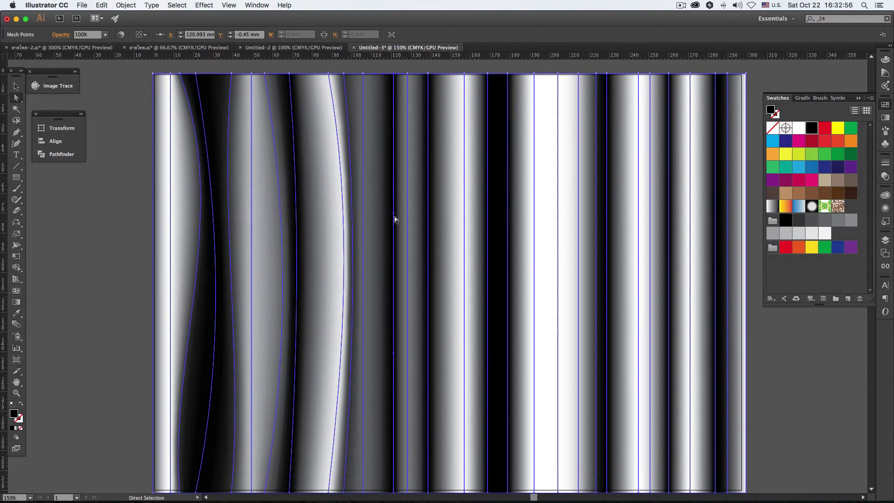
left_click_drag(395, 216, 363, 262)
left_click_drag(395, 353, 416, 326)
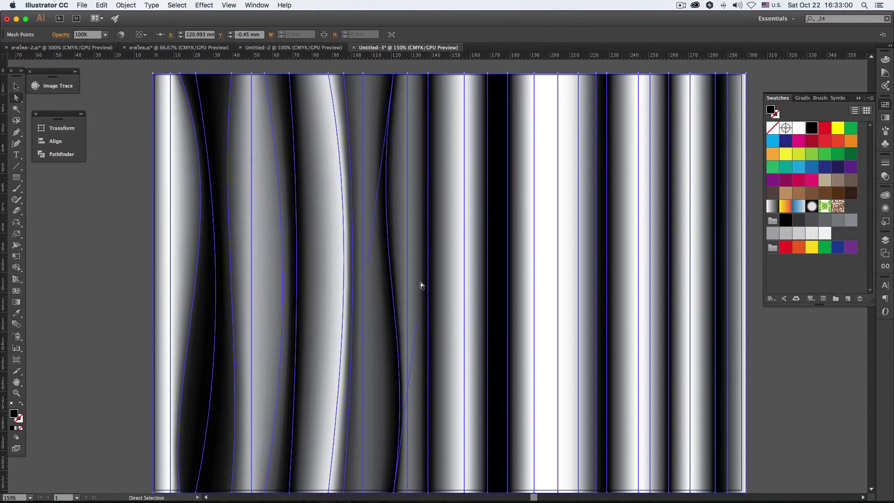
left_click(409, 73)
left_click_drag(408, 215, 381, 208)
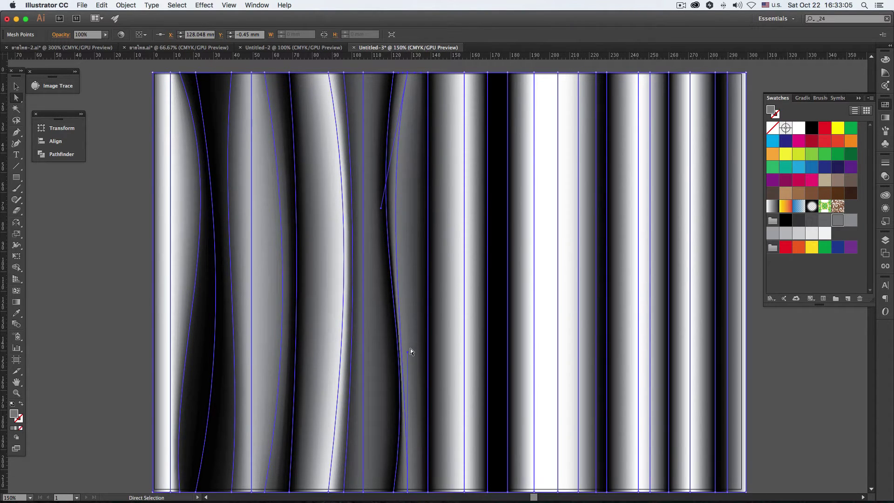
left_click_drag(409, 351, 344, 312)
key("space")
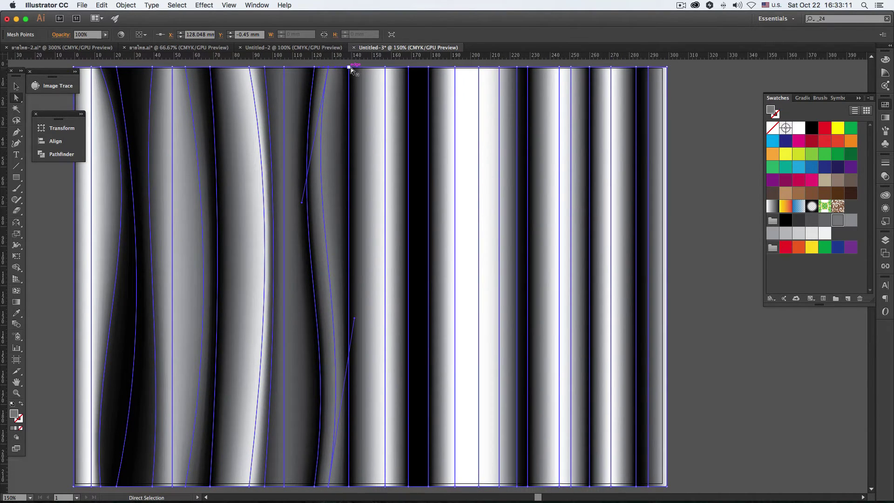
- Shift the upper handle of the mesh line at about 138 mm right and S-curve the one at about 157 mm, upper handle right, lower left
left_click(350, 68)
left_click_drag(349, 207, 390, 212)
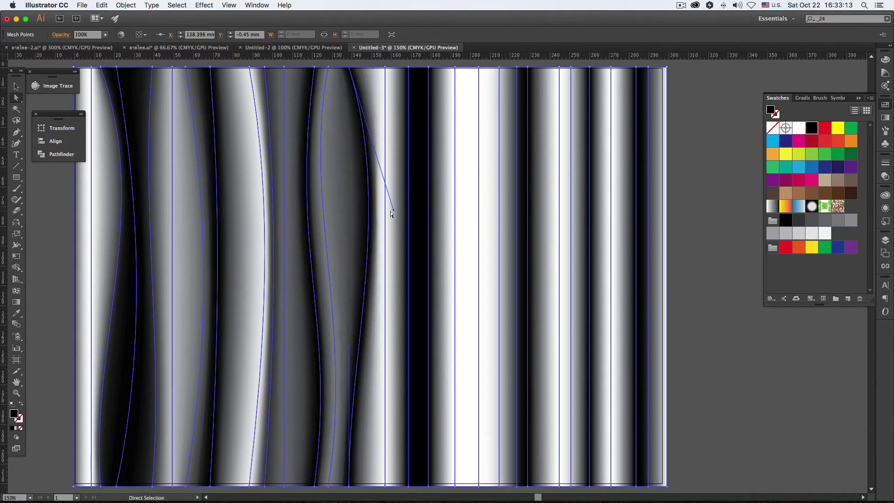
left_click(386, 68)
left_click_drag(386, 200, 402, 205)
left_click_drag(386, 348, 350, 358)
- Shift the upper handle of the mesh line at about 168 mm right and S-curve the one at about 179 mm, upper handle right, lower left
left_click(408, 68)
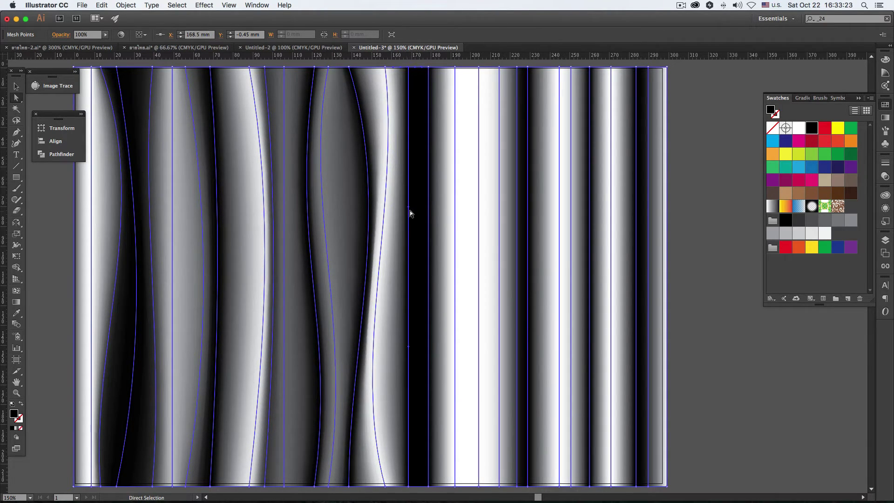
left_click_drag(409, 207, 438, 207)
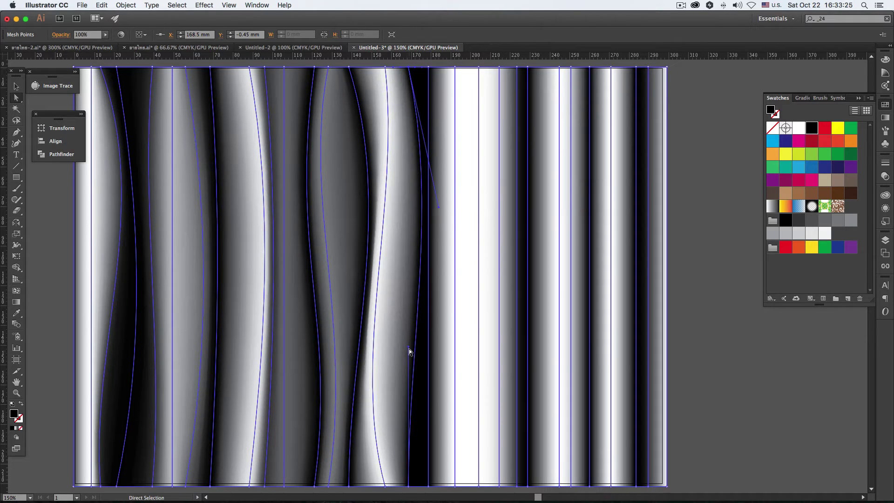
left_click(429, 68)
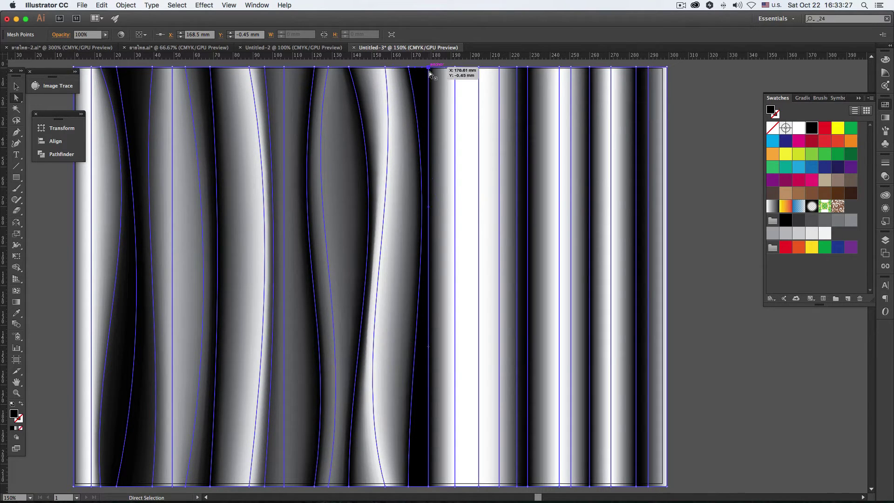
left_click_drag(428, 206, 443, 208)
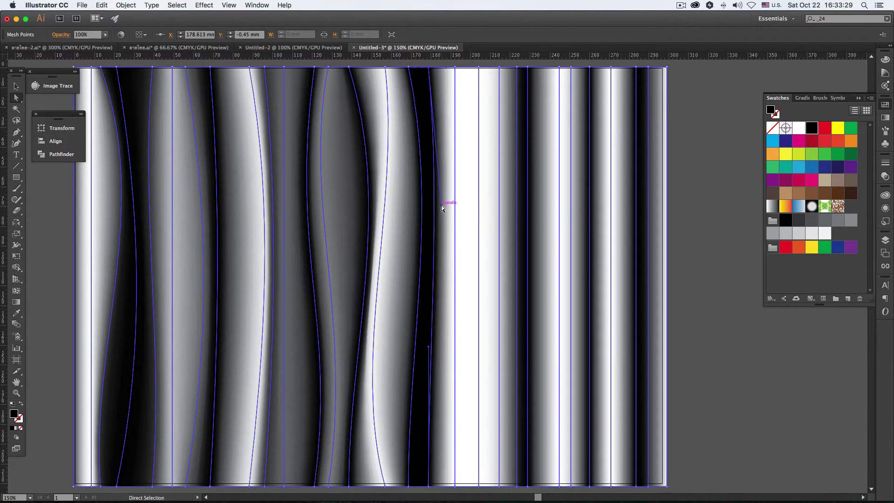
left_click_drag(429, 347, 404, 389)
- Bend the mesh line at about 192 mm into a gentle S-curve, with its upper handle shifted left and its lower handle right
left_click(455, 69)
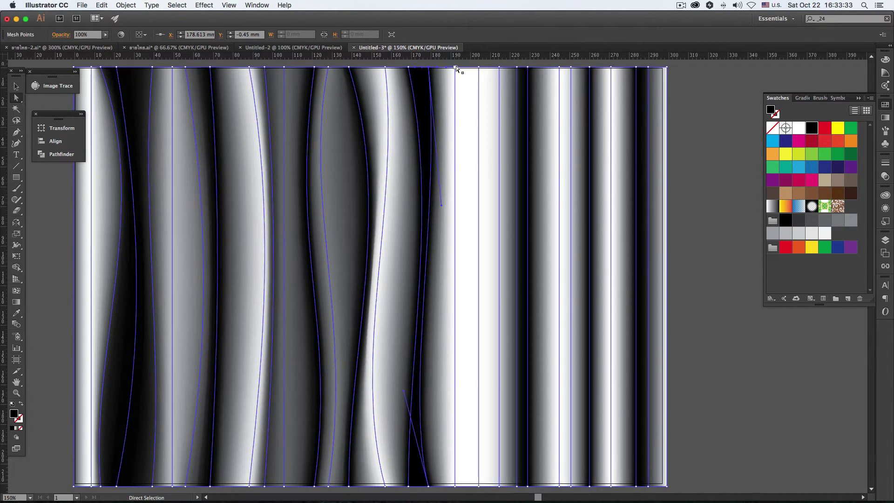
left_click_drag(456, 207, 438, 211)
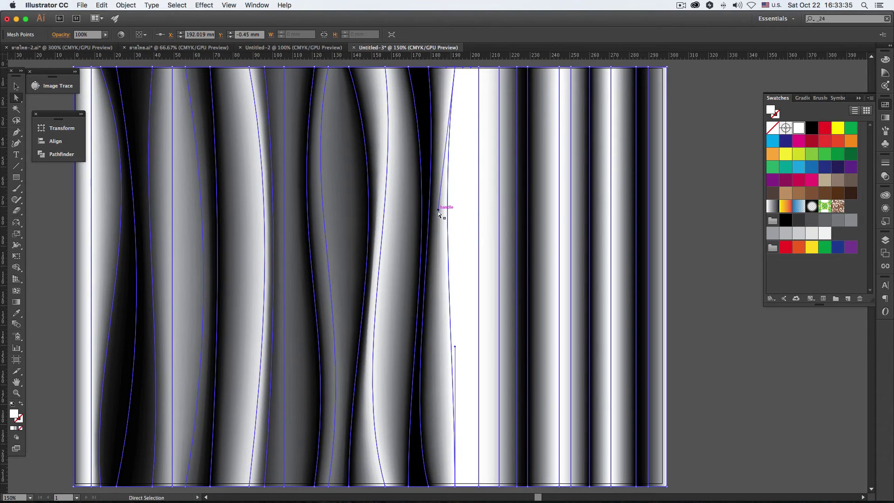
left_click_drag(455, 348, 468, 347)
- Bend the mesh lines at about 223 mm and 229 mm into S-curves, with upper handles shifted right and lower handles left
left_click(479, 69)
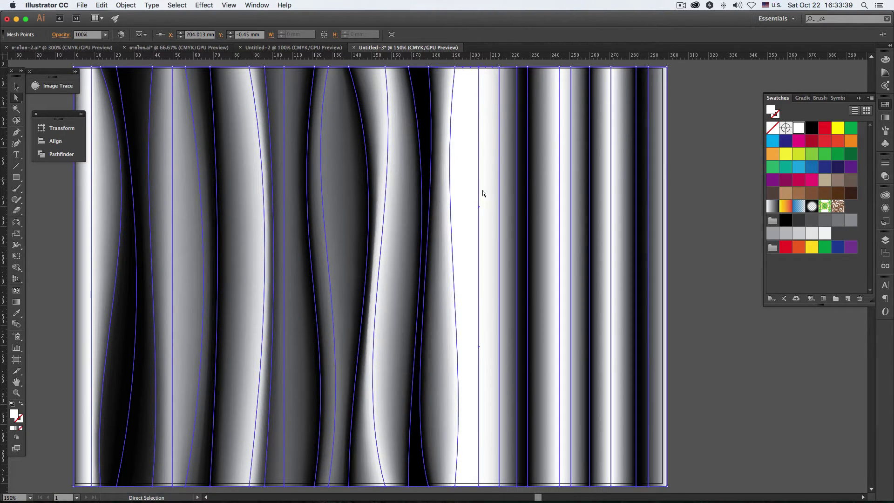
left_click(511, 66)
left_click_drag(518, 208, 427, 236)
key("space")
left_click_drag(461, 347, 433, 347)
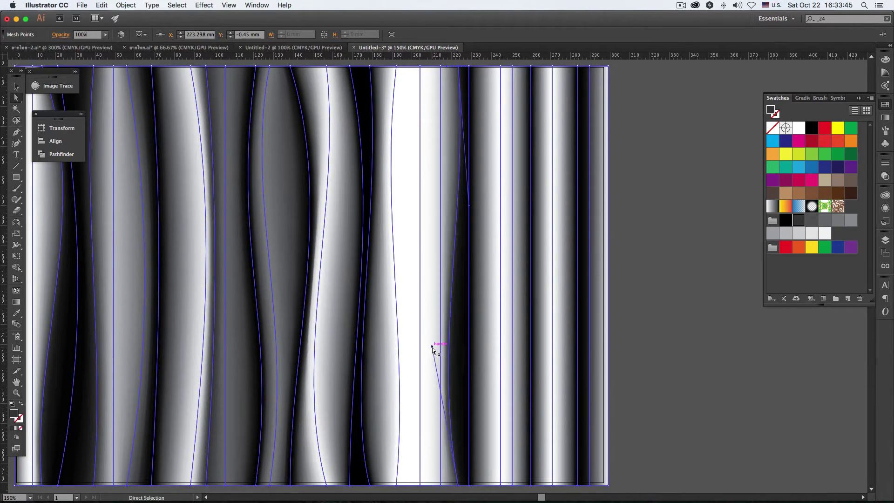
left_click(471, 209)
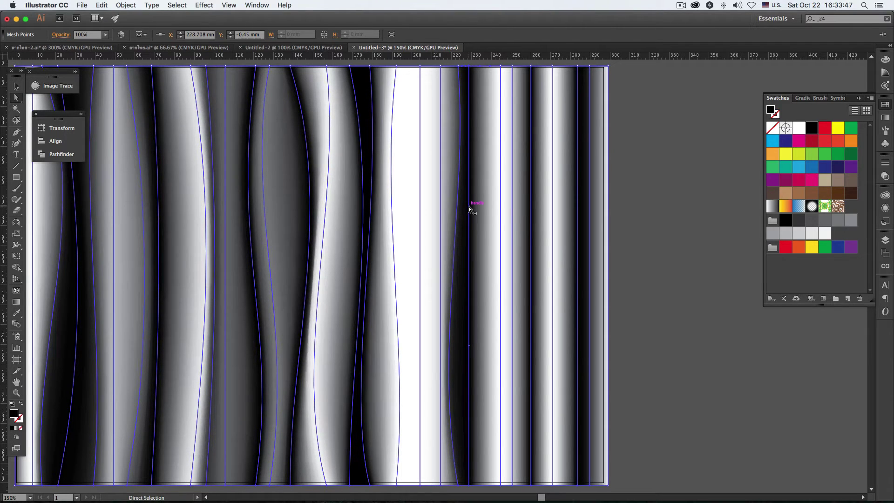
left_click_drag(468, 206, 497, 205)
left_click_drag(471, 346, 435, 349)
left_click_drag(429, 349, 428, 350)
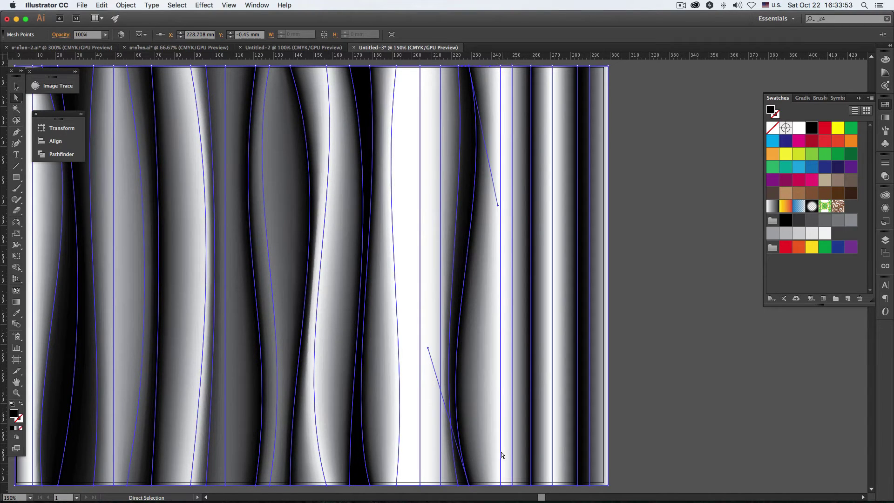
- Curve the lower part of the mesh line at about 245 mm to the left by shifting its lower end point's handle
left_click(501, 485)
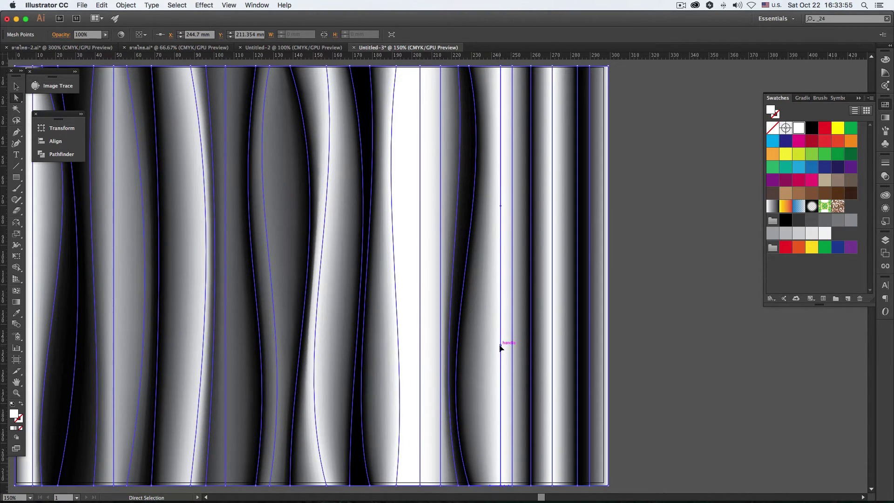
left_click_drag(501, 347, 454, 347)
key("space")
scroll(465, 299, "right", 3)
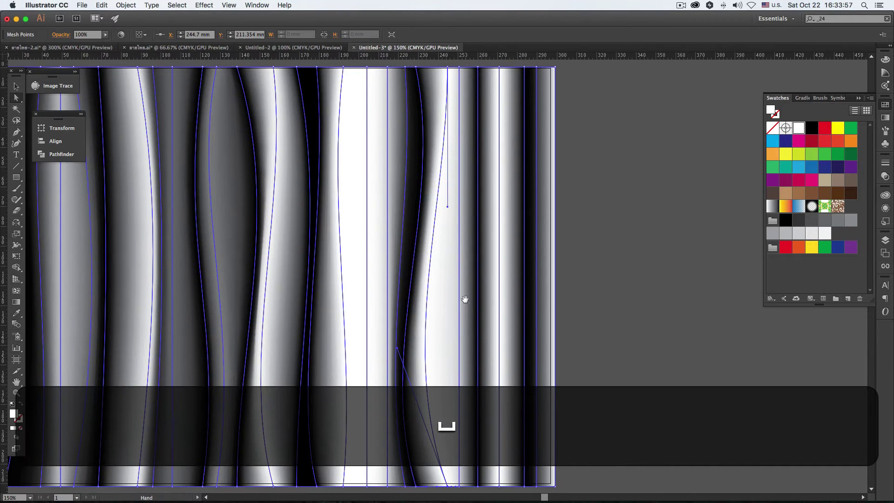
- S-curve the mesh line at about 260 mm, upper handle left, lower right, and shift the lower handle of the 251 mm line right
left_click(479, 68)
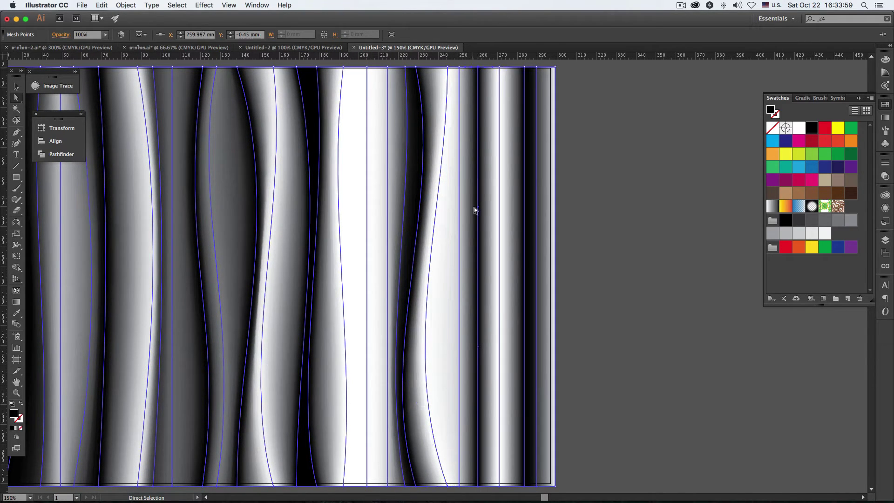
left_click_drag(477, 209, 456, 210)
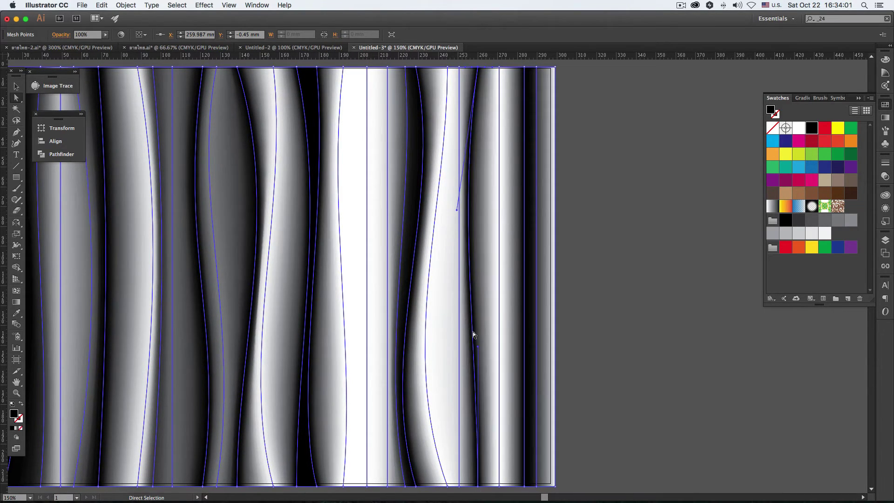
left_click_drag(498, 343, 484, 409)
left_click(456, 487)
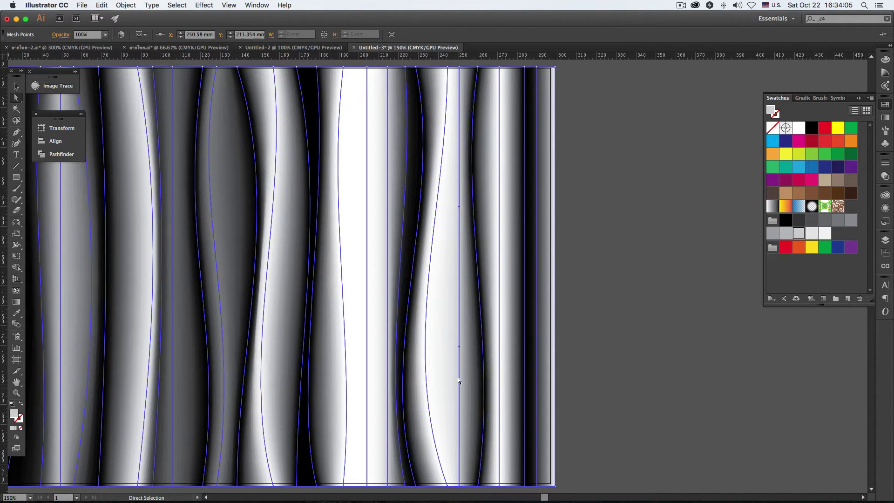
left_click_drag(464, 348, 483, 347)
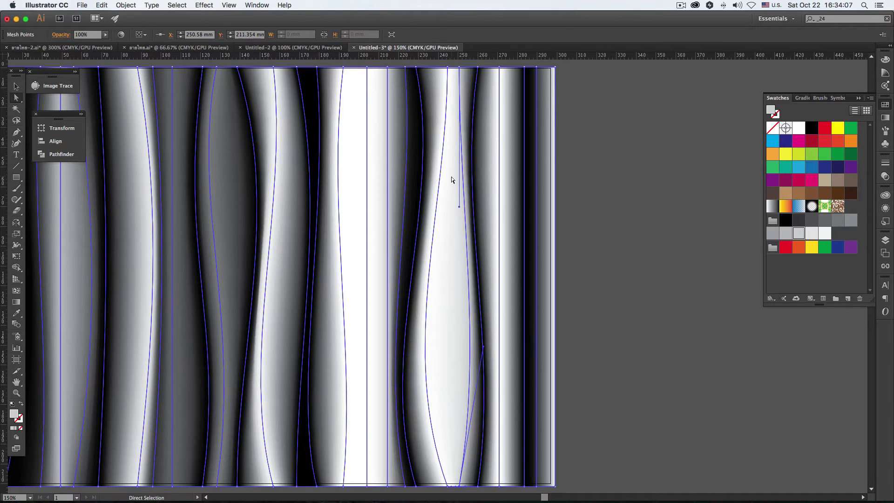
- Bend the mesh lines' upper parts with their upper handles: the line at about 271 mm right, the lines at about 284 and 290 mm left
left_click(499, 68)
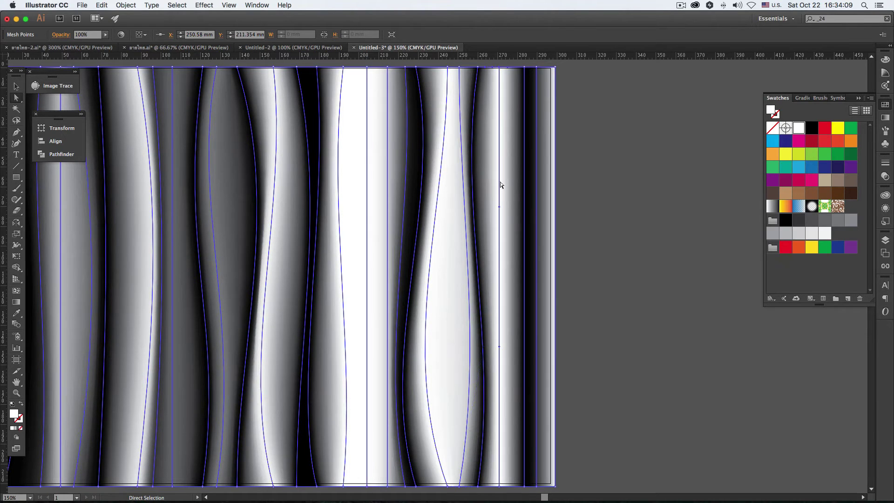
mouse_move(500, 209)
left_mouse_down()
mouse_move(519, 205)
mouse_move(506, 209)
left_mouse_up()
left_click(524, 69)
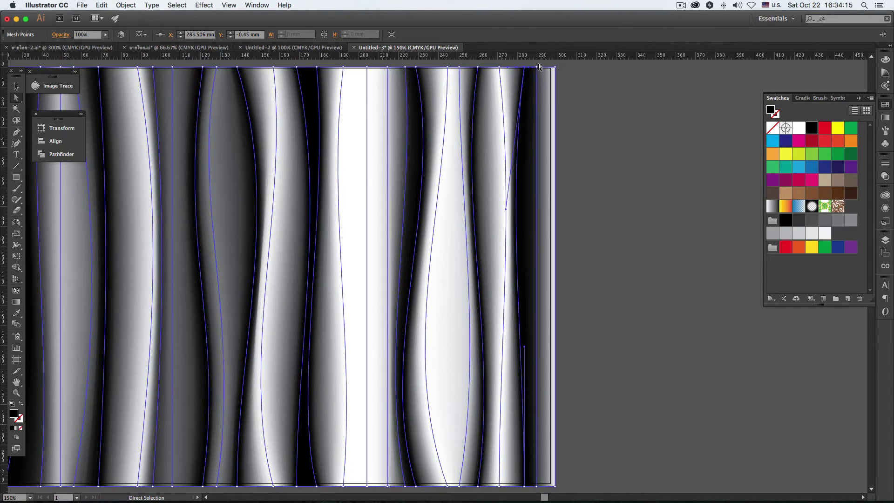
left_click(535, 209)
left_click_drag(536, 209, 508, 216)
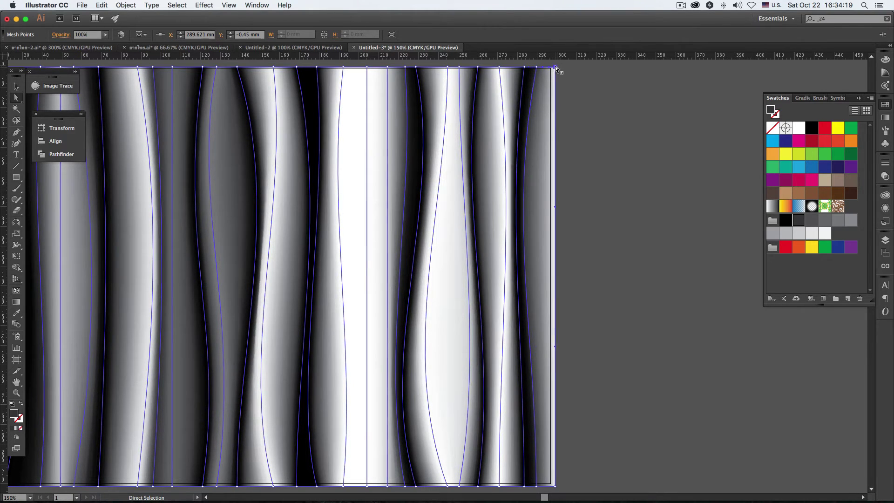
- Try to bend the mesh's right edge inward by shifting its upper handle left, and undo it
left_click_drag(554, 207, 508, 212)
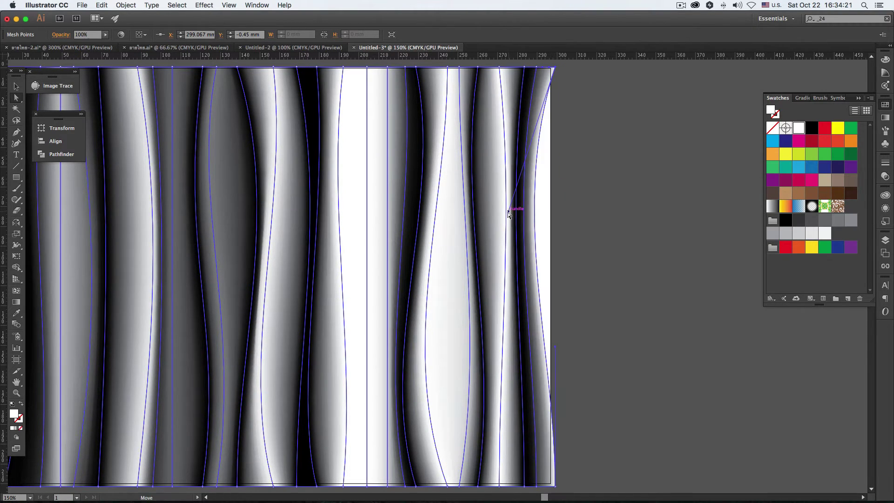
key("super+z")
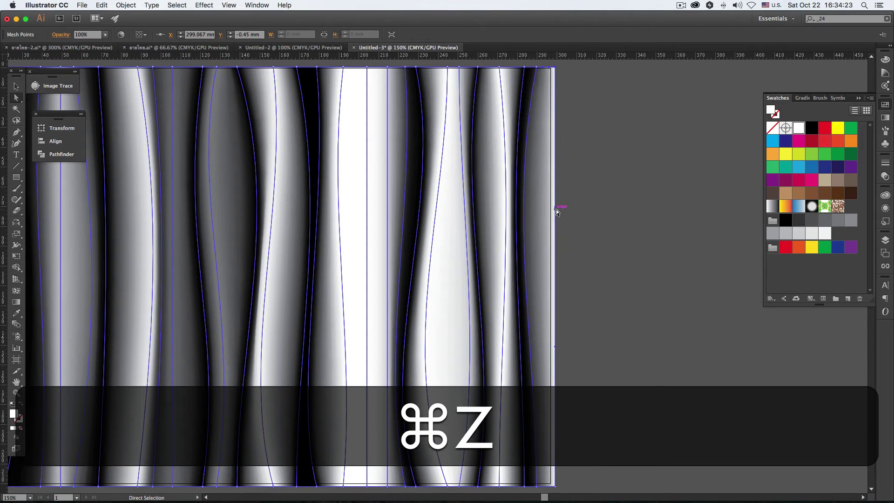
left_click(584, 446)
- Examine the bent folds across the whole mesh, close up and at full-artboard view, with nothing selected
key("super+minus")
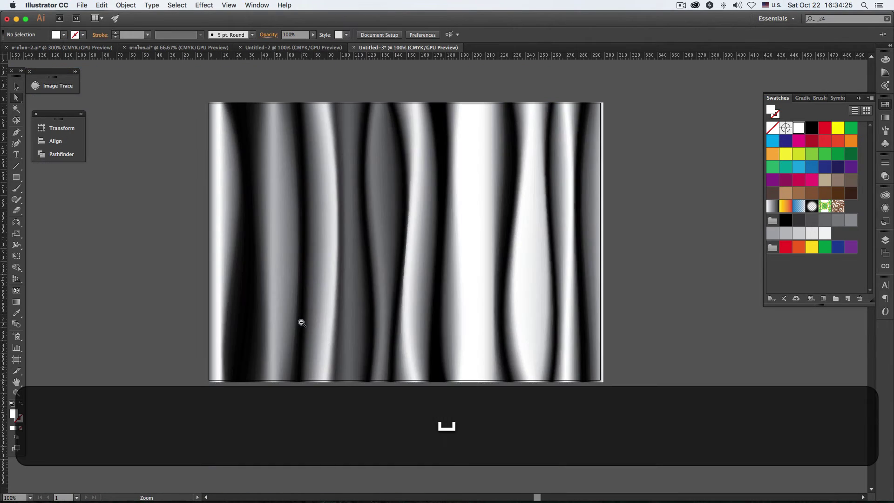
left_click(390, 306, "super")
scroll(407, 291, "up", 5)
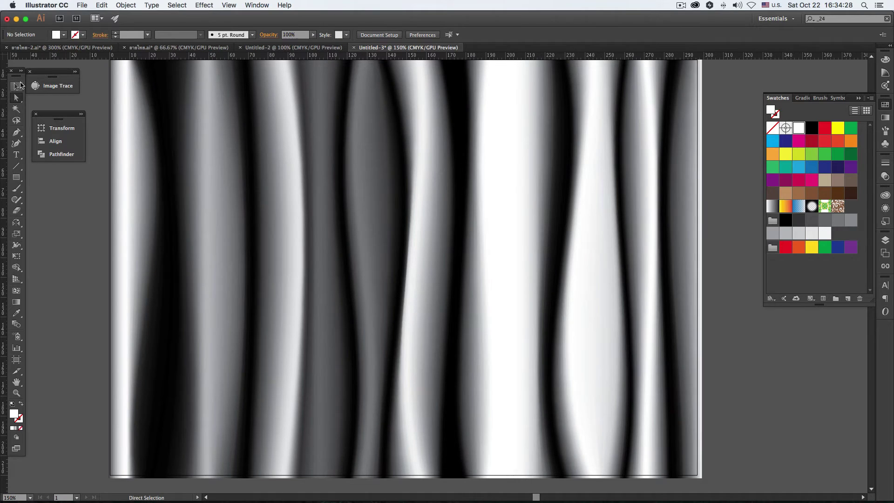
left_click(16, 86)
left_click(139, 143)
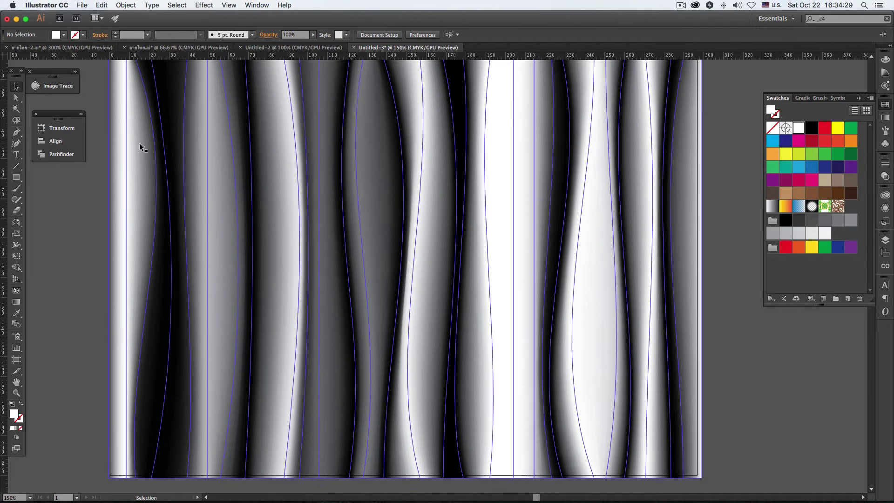
left_click(718, 311)
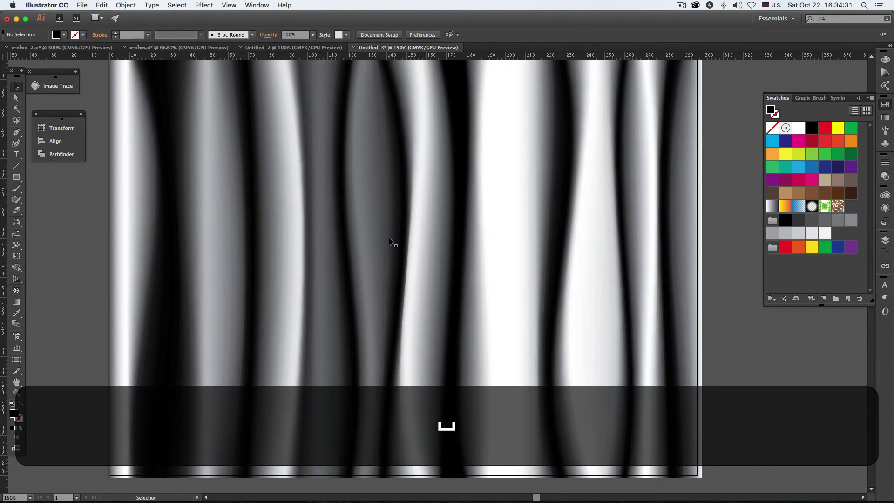
left_click_drag(426, 238, 427, 247)
scroll(427, 248, "down", 1)
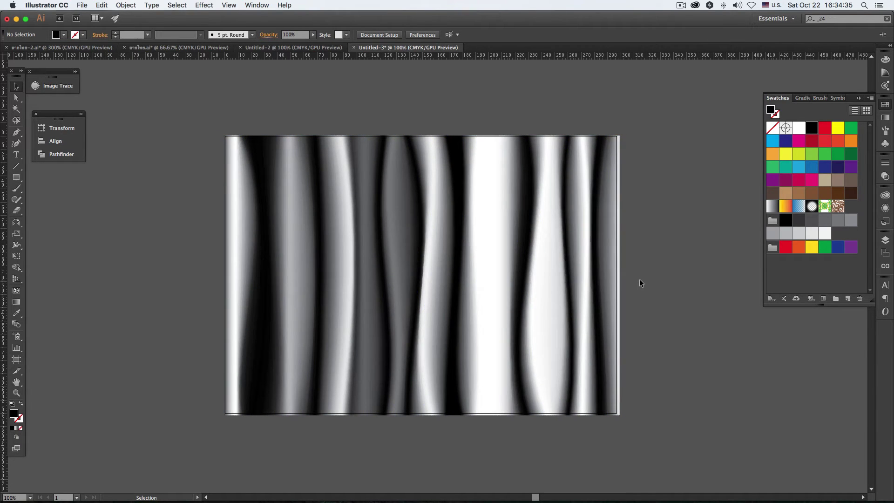
- Set the whole gradient mesh's blending mode to Multiply and its opacity to 60%
left_click(485, 280)
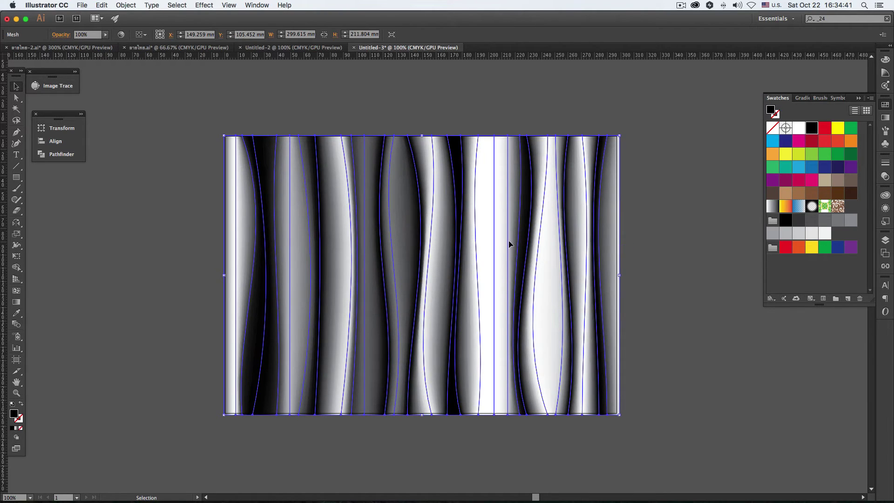
left_click(889, 179)
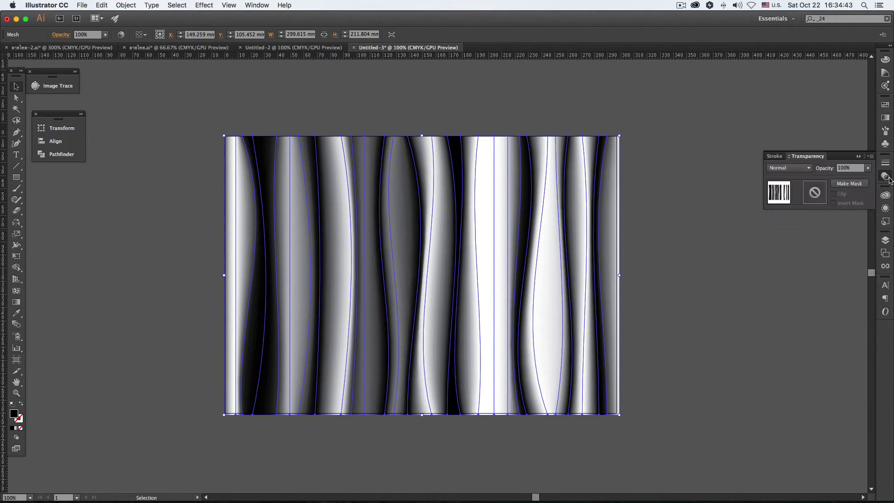
left_click(792, 171)
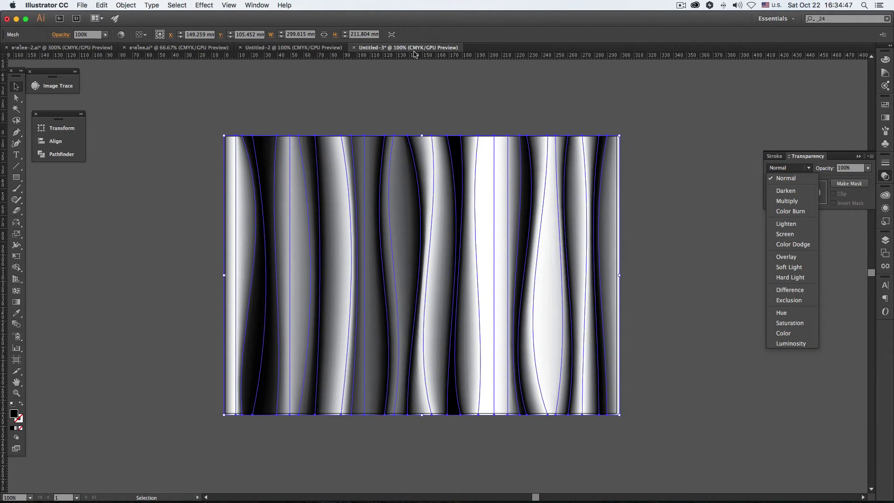
left_click(298, 88)
left_click(469, 188)
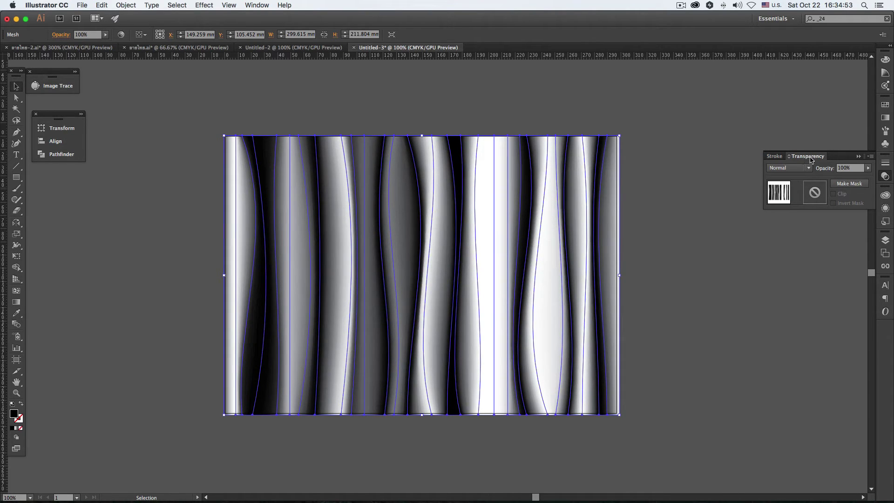
left_click(792, 168)
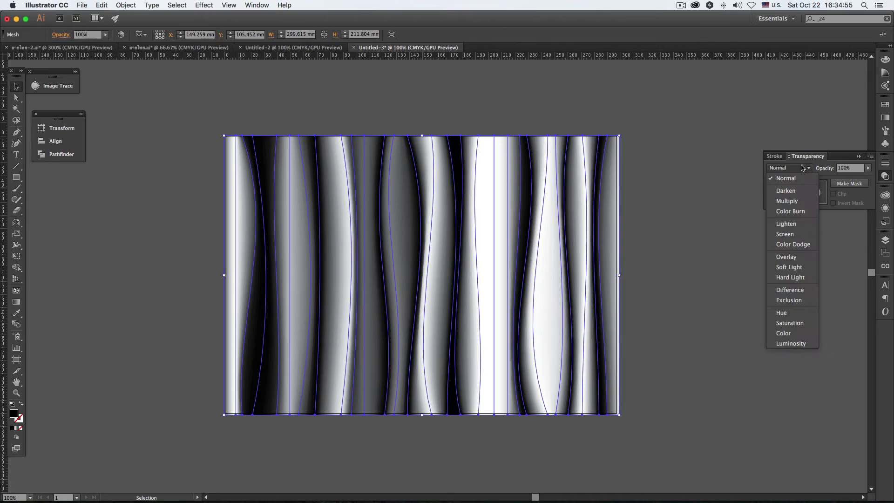
left_click(792, 200)
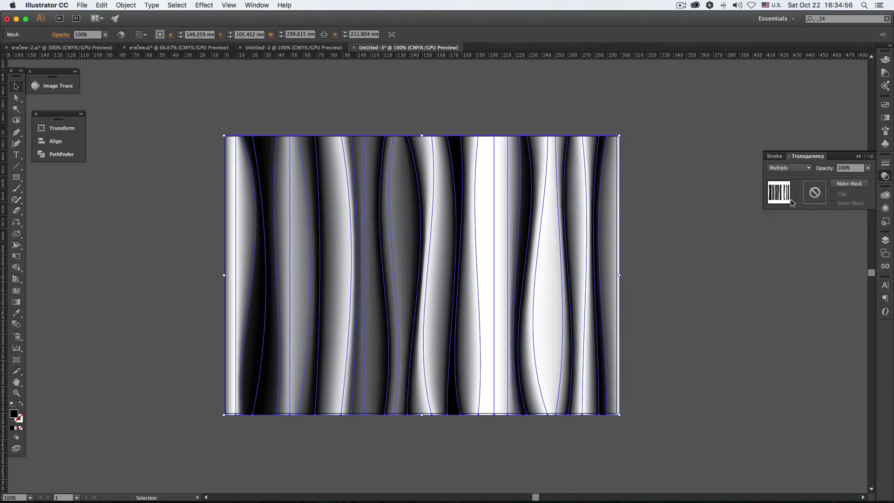
left_click(844, 168)
type("6")
key("Tab")
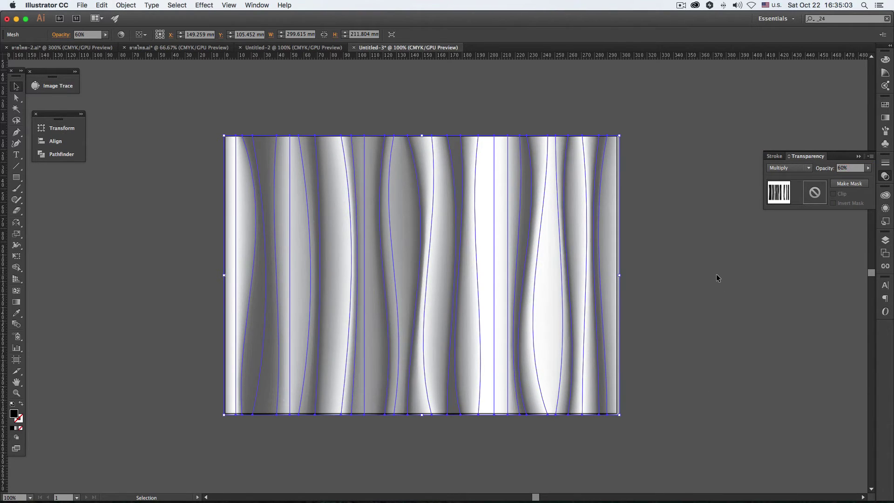
left_click(716, 274)
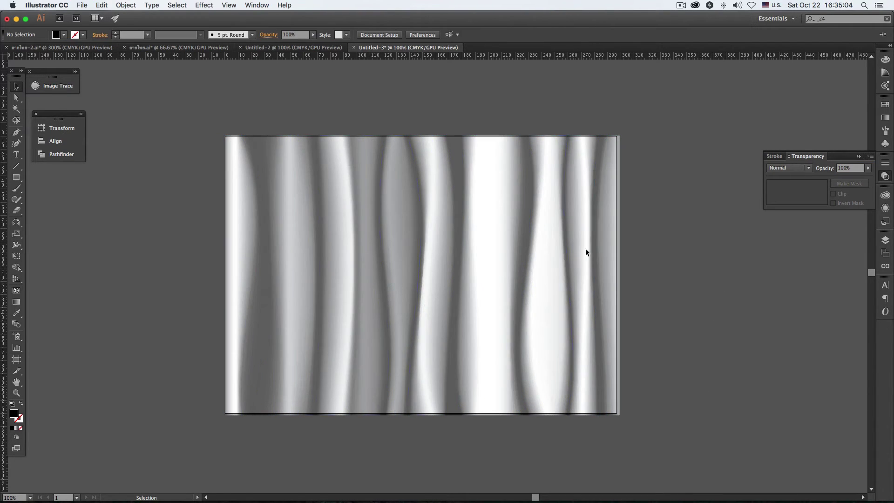
- Lock and hide the Satin layer, and show and unlock the BG layer for editing
left_click(886, 241)
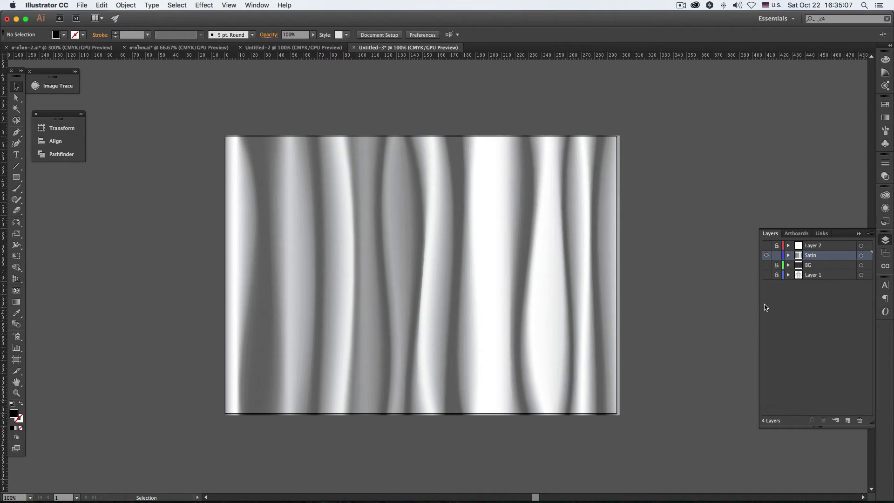
left_click(777, 256)
left_click(766, 256)
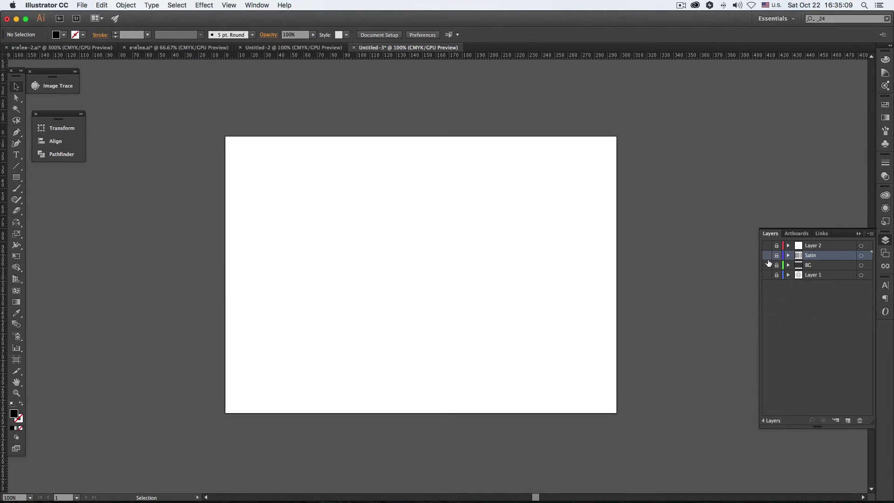
left_click(766, 265)
left_click(777, 266)
left_click(800, 266)
- Recolor the BG rectangle to a dark purple by setting its fill's magenta to 50%
left_click(523, 264)
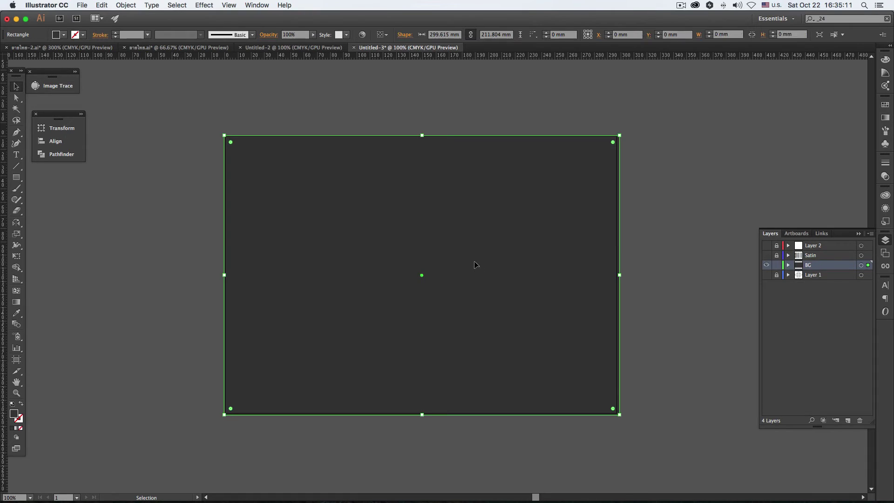
left_click(886, 59)
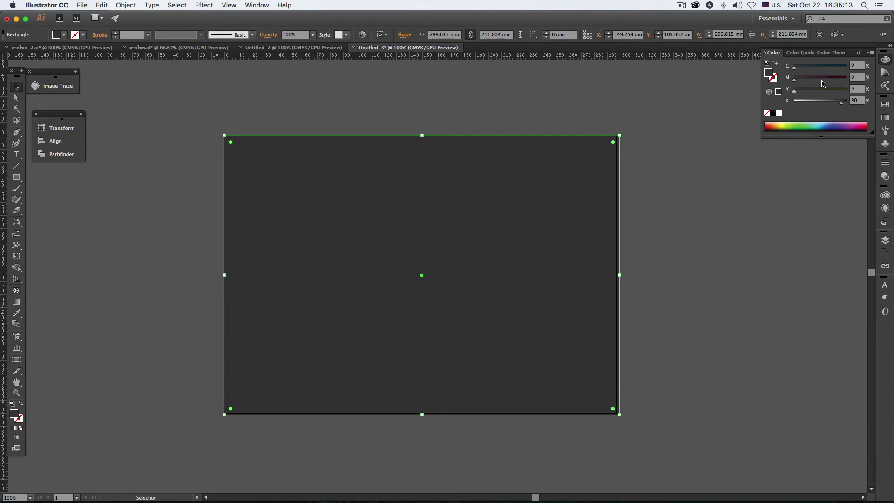
left_click_drag(826, 82, 819, 81)
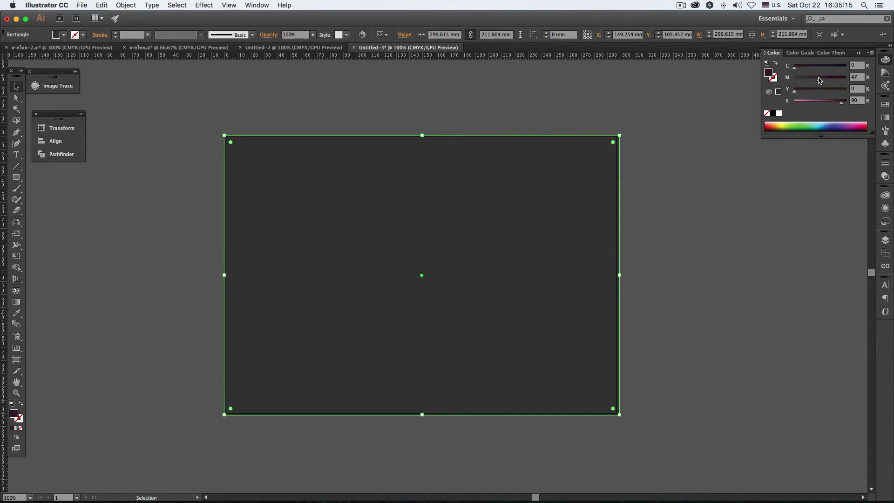
left_click(705, 303)
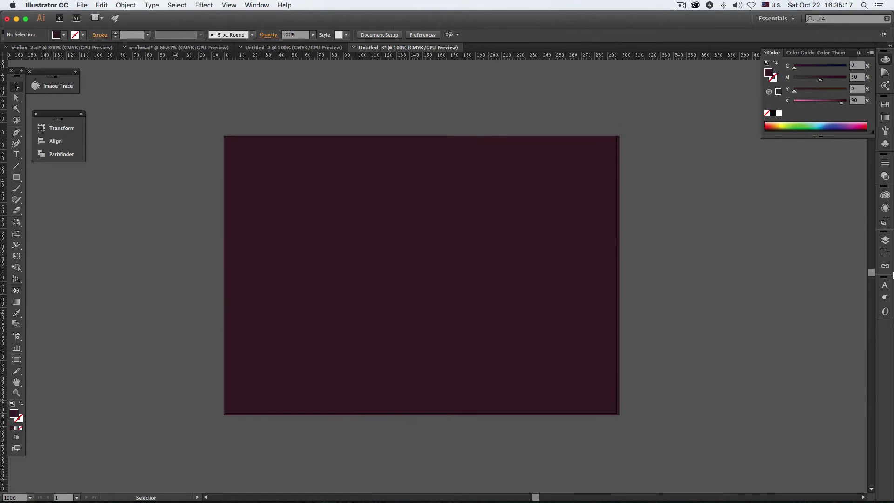
- Show the Satin layer over the background, lock the BG layer, and unlock Satin as the active layer
left_click(886, 240)
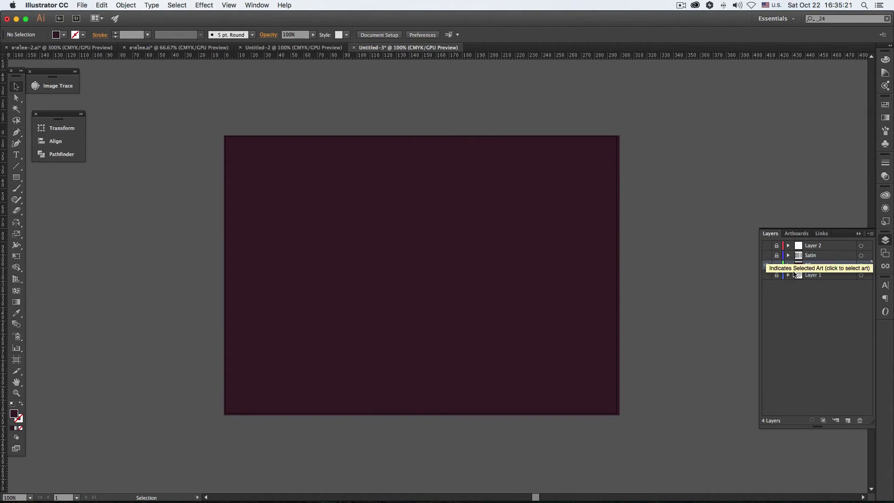
left_click(766, 255)
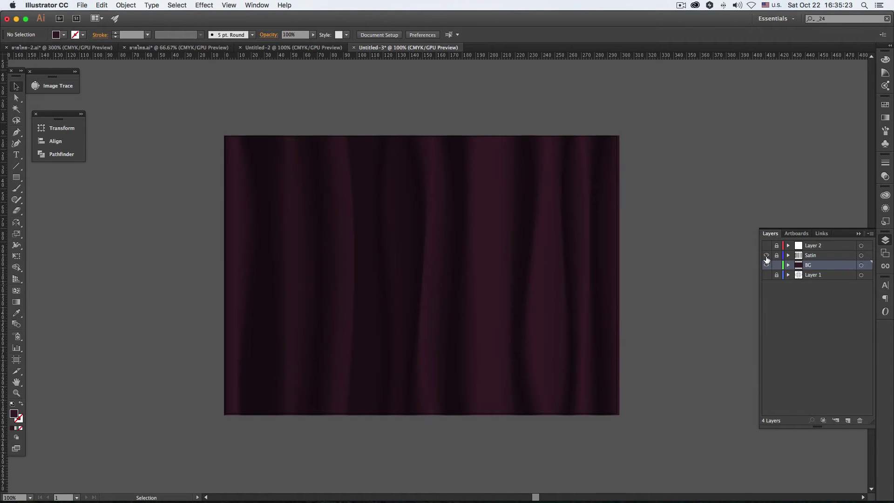
left_click(767, 265)
left_click(777, 266)
left_click(777, 255)
left_click(816, 255)
- Lower the opacity of the satin mesh to make its folds subtler over the purple background
key("space")
left_click(438, 308)
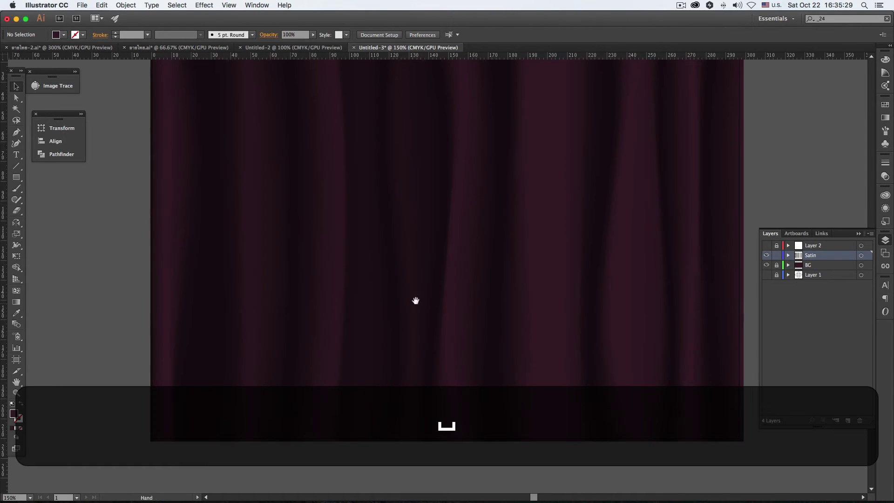
left_click(457, 285)
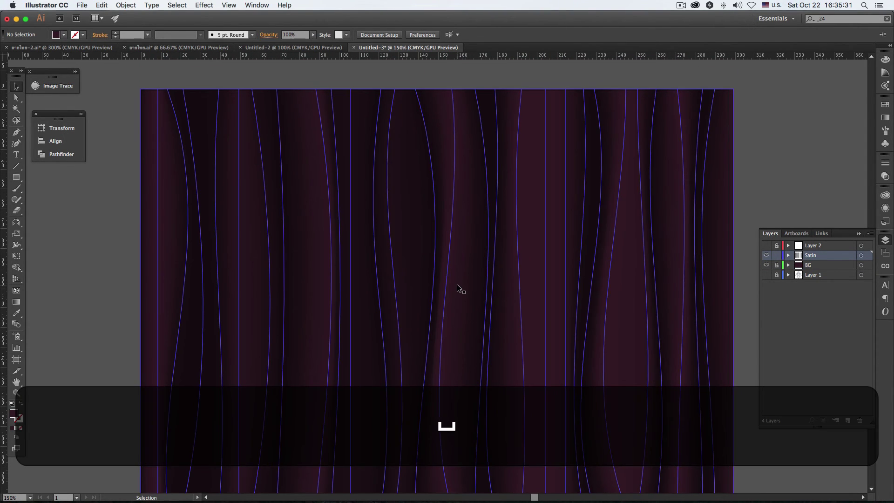
left_click(886, 176)
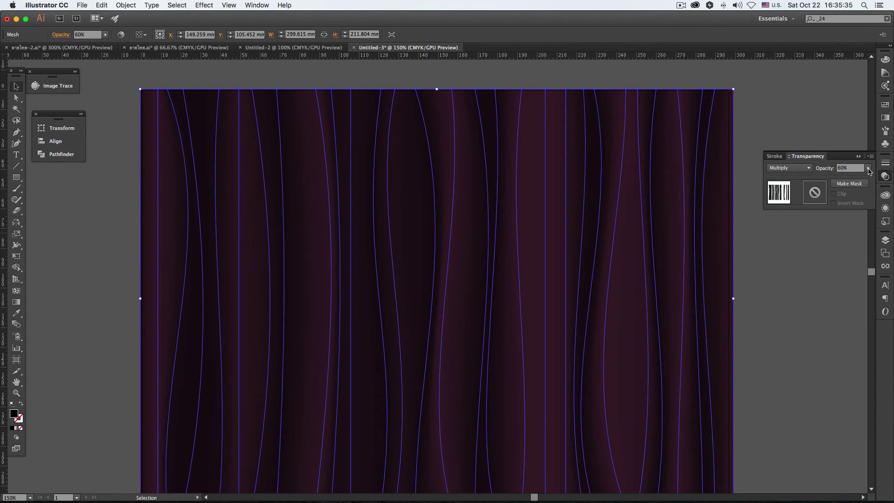
left_click(869, 170)
left_click(789, 115)
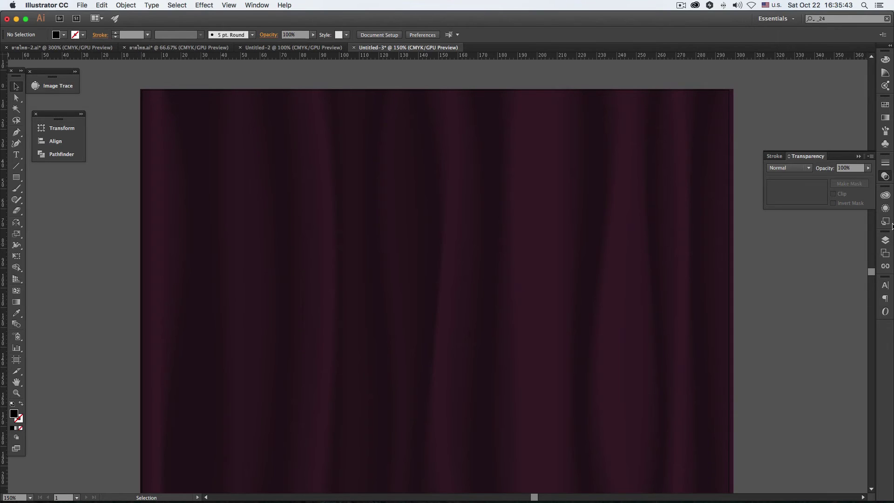
- Show and unlock Layer 2 with the Satin layer locked, and select the flower pattern group
left_click(885, 241)
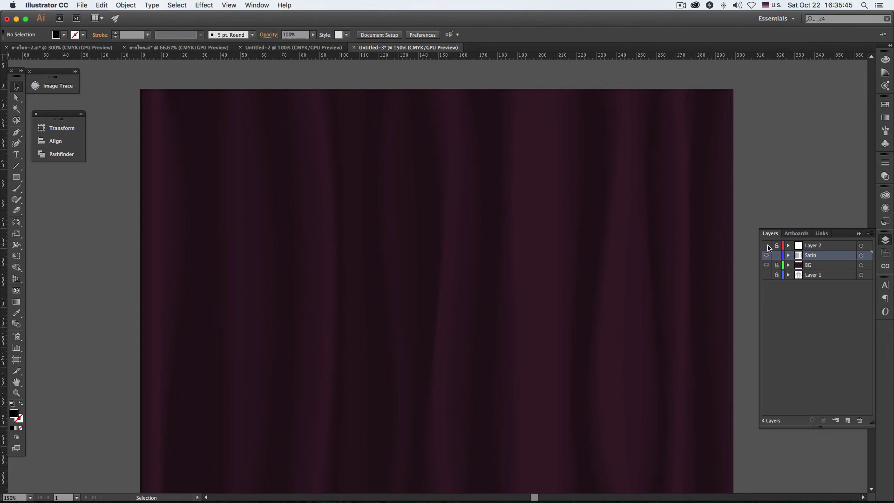
left_click(767, 246)
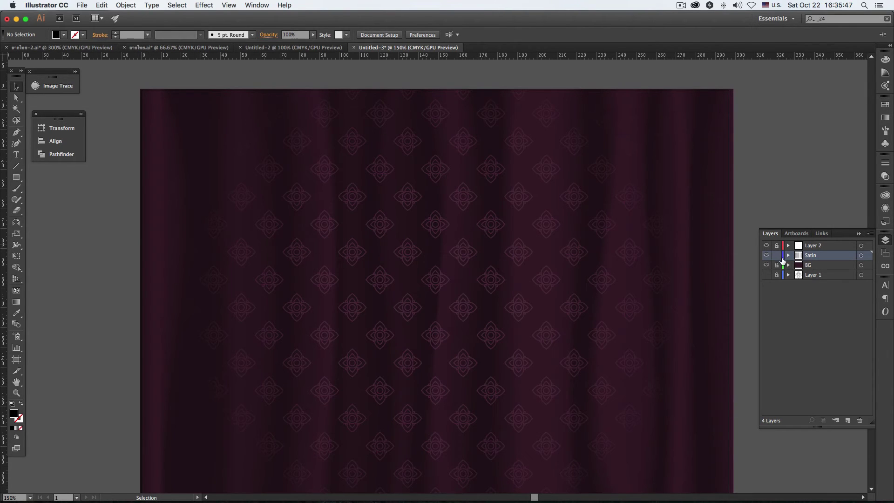
left_click(777, 255)
left_click(777, 247)
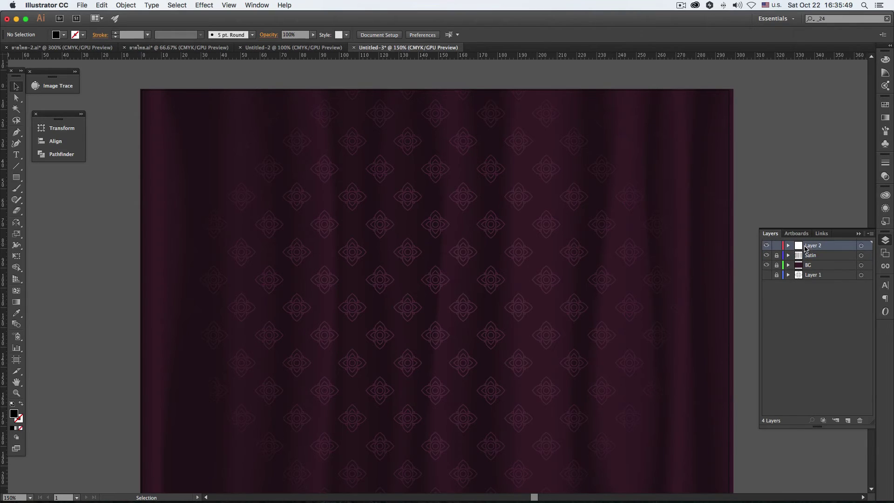
left_click(493, 232)
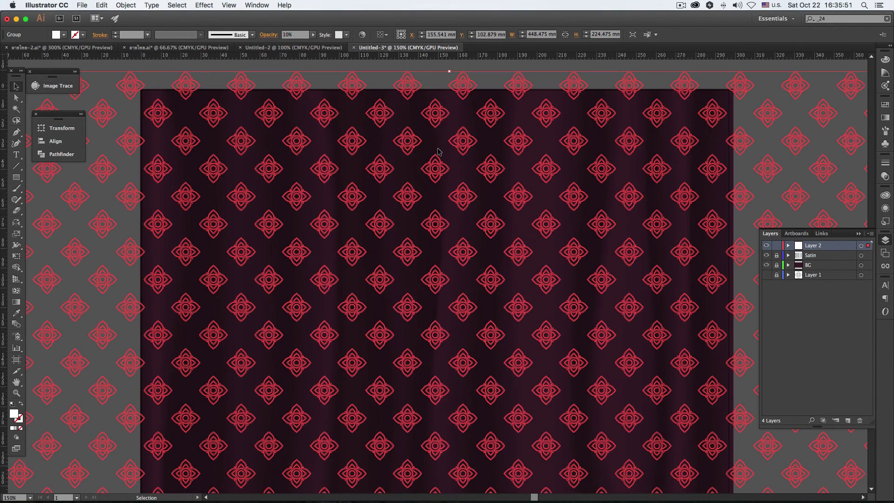
key("super+space")
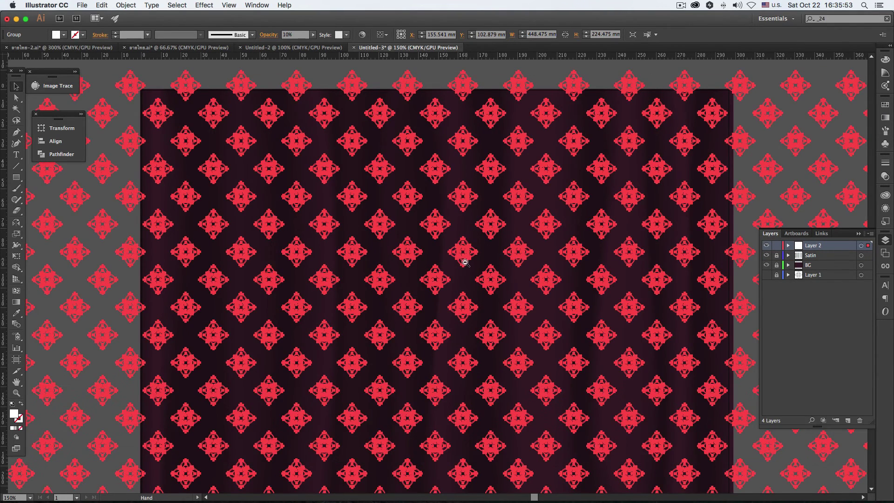
- Release the opacity mask from the flower pattern group and delete the freed gradient rectangle
key("super+alt+space")
key("super+alt")
left_click(885, 176)
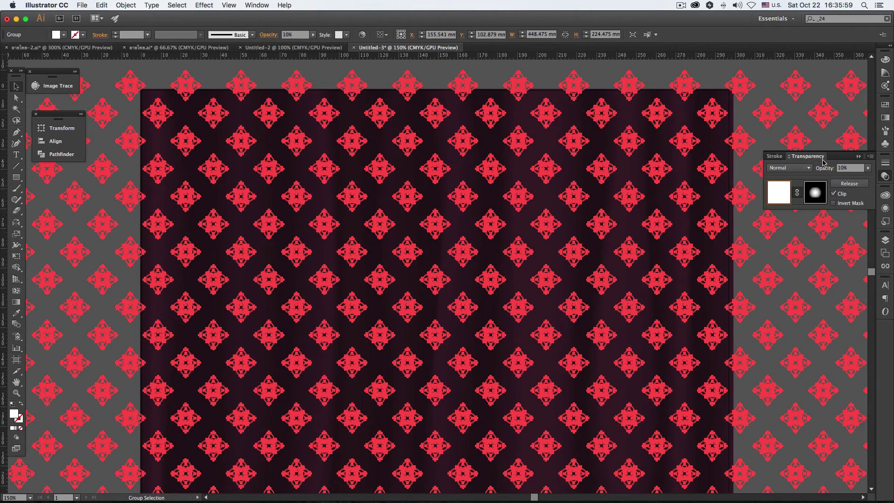
left_click(855, 184)
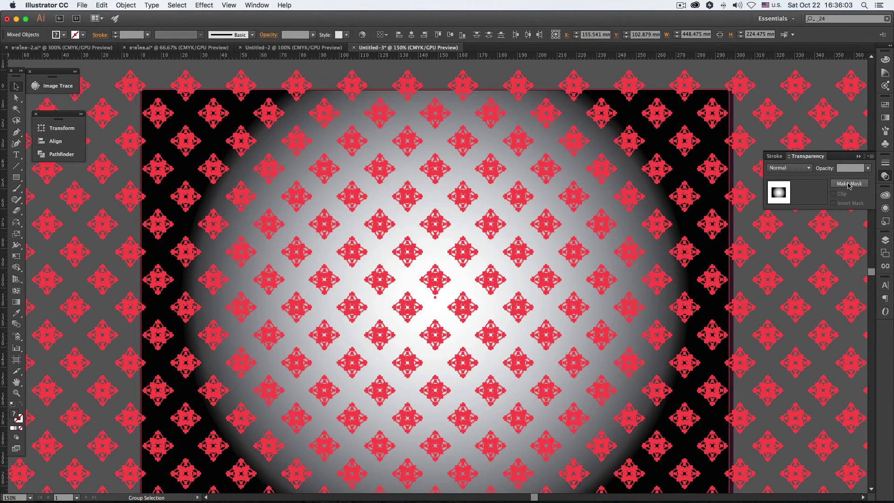
left_click(848, 184)
left_click(374, 65)
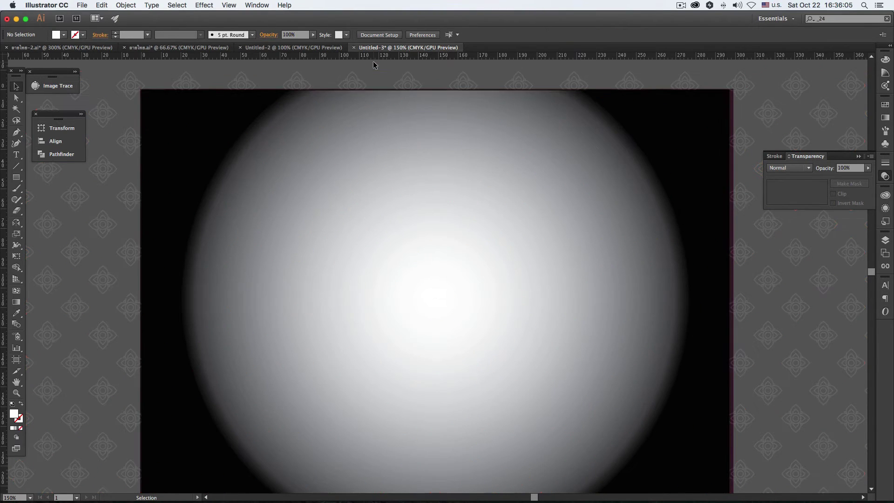
left_click(377, 116)
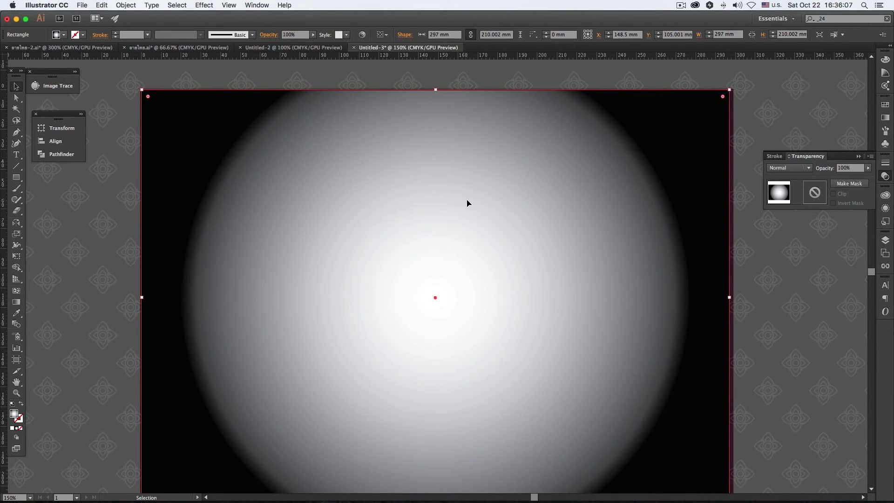
key("BackSpace")
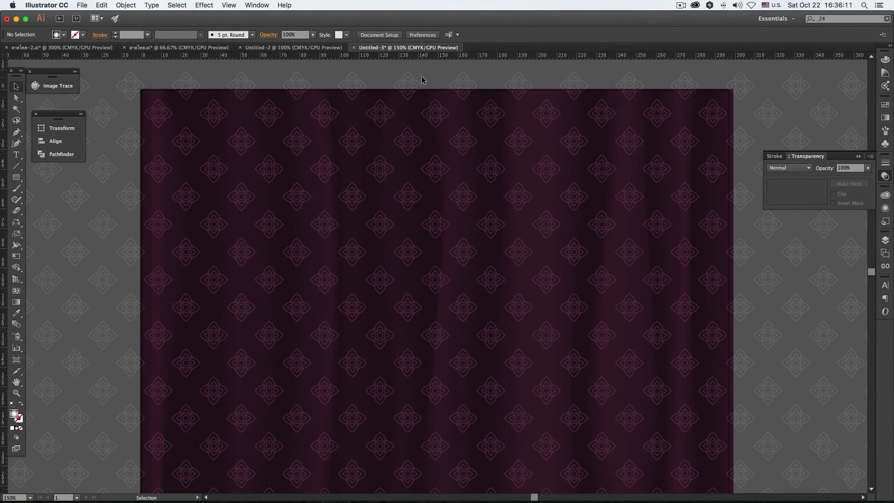
- Set the flower pattern group's blending mode to Overlay and its opacity to 30%
left_click(412, 86)
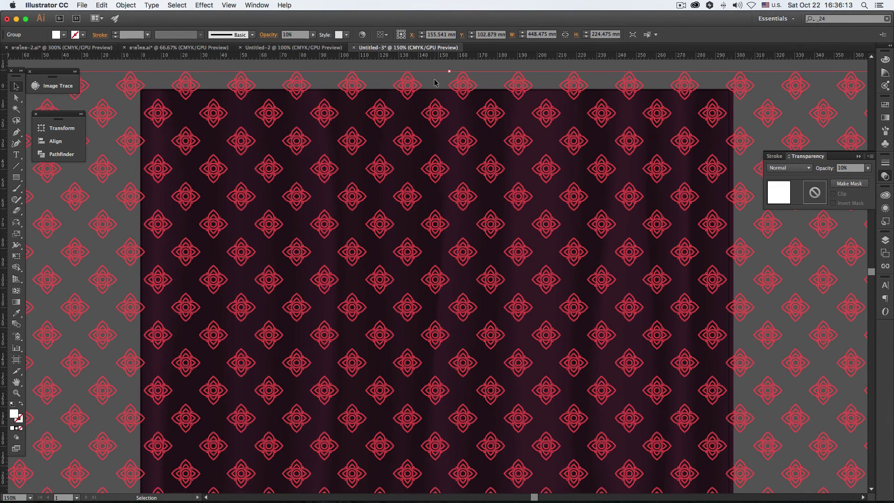
left_click(782, 168)
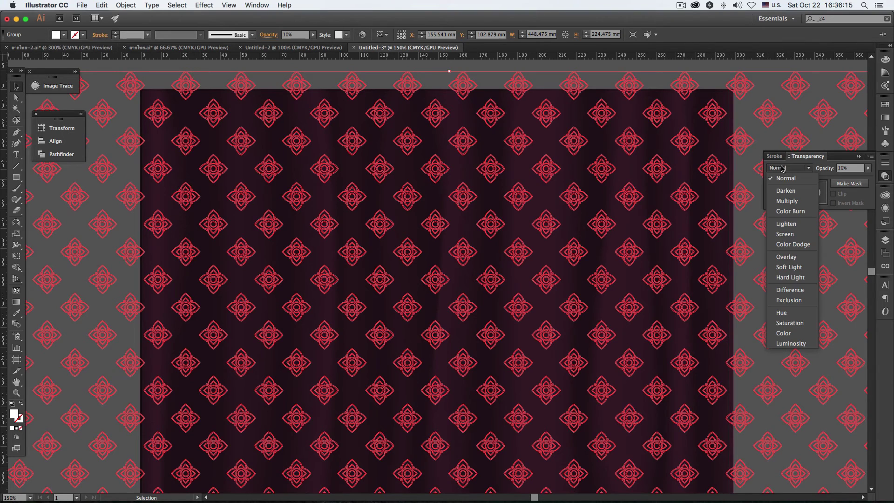
left_click(832, 171)
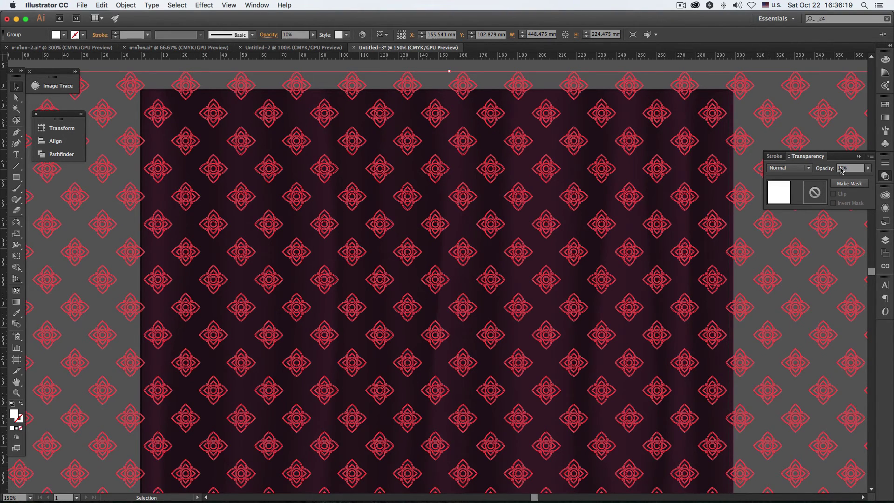
left_click(806, 170)
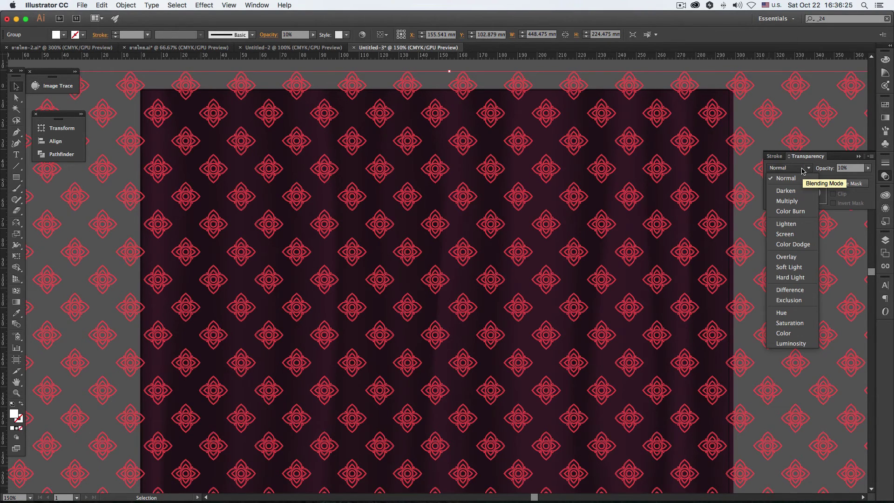
left_click(801, 259)
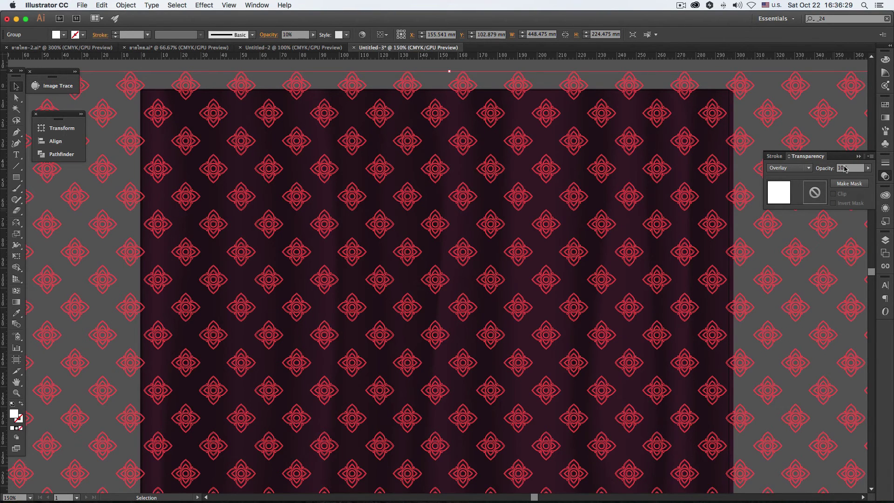
type("3")
key("Tab")
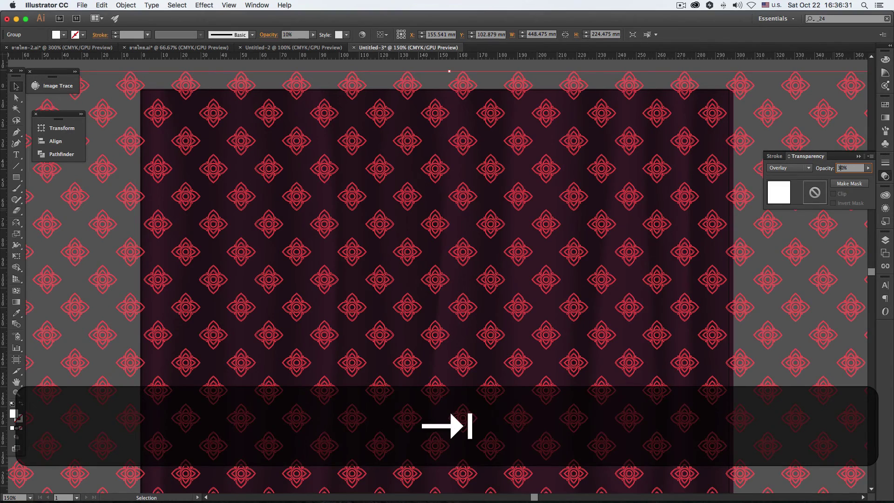
left_click(554, 70)
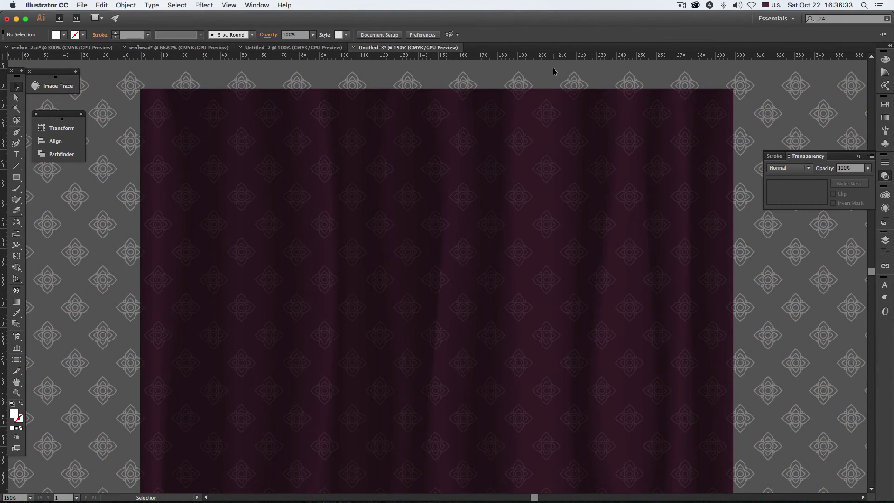
- Lock Layer 2, unlock BG to copy its background rectangle, and lock BG again
key("space")
mouse_move(487, 289)
left_mouse_down()
mouse_move(488, 263)
mouse_move(473, 285)
left_mouse_up()
scroll(489, 270, "down", 2)
scroll(451, 281, "up", 2)
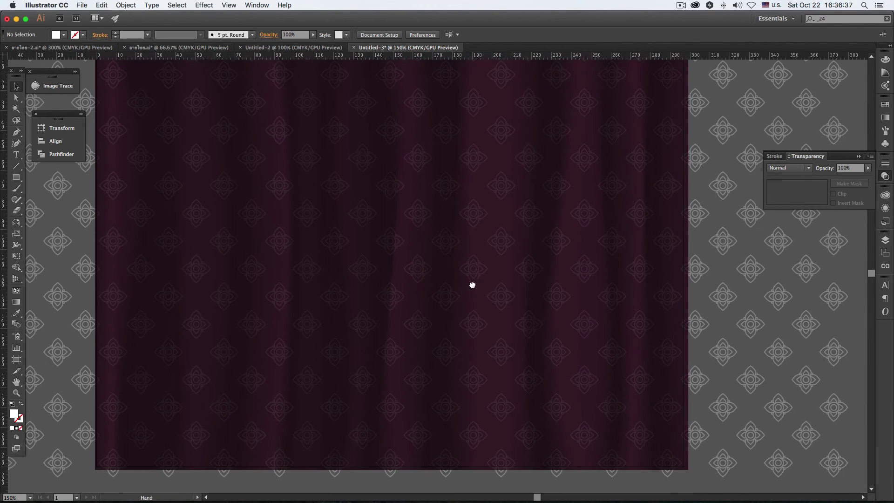
scroll(464, 282, "left", 2)
scroll(463, 282, "up", 1)
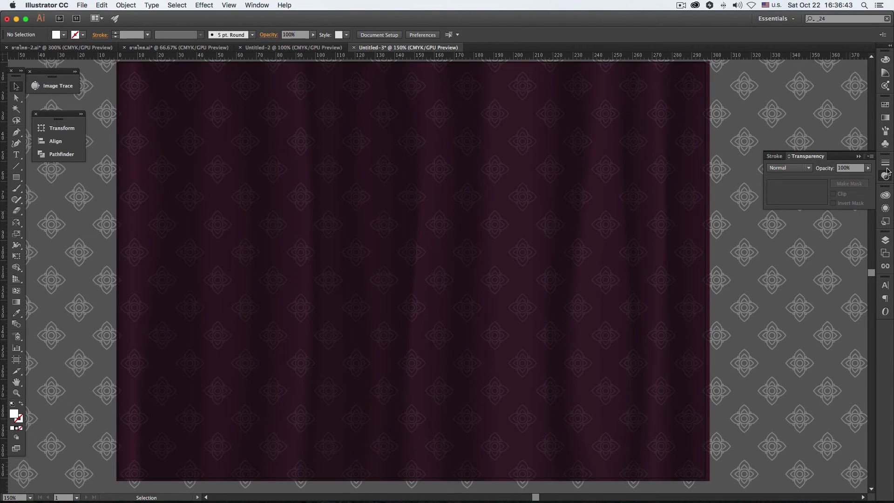
left_click(887, 242)
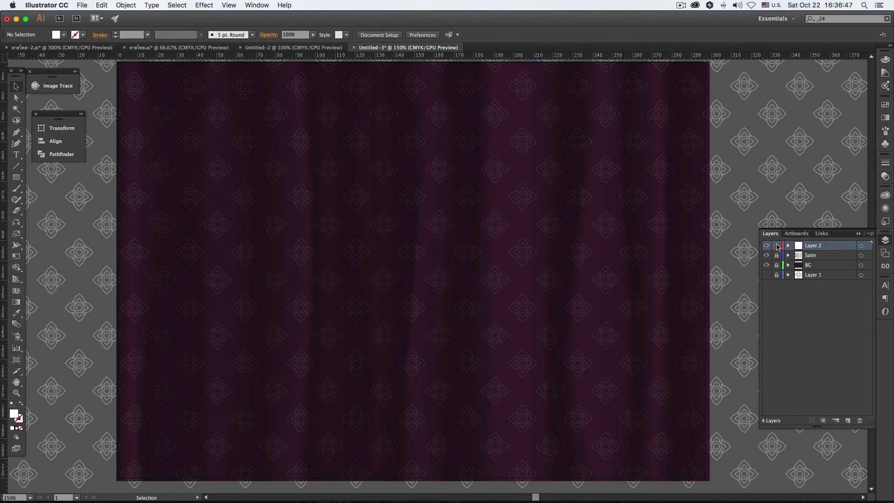
left_click(777, 246)
left_click(822, 265)
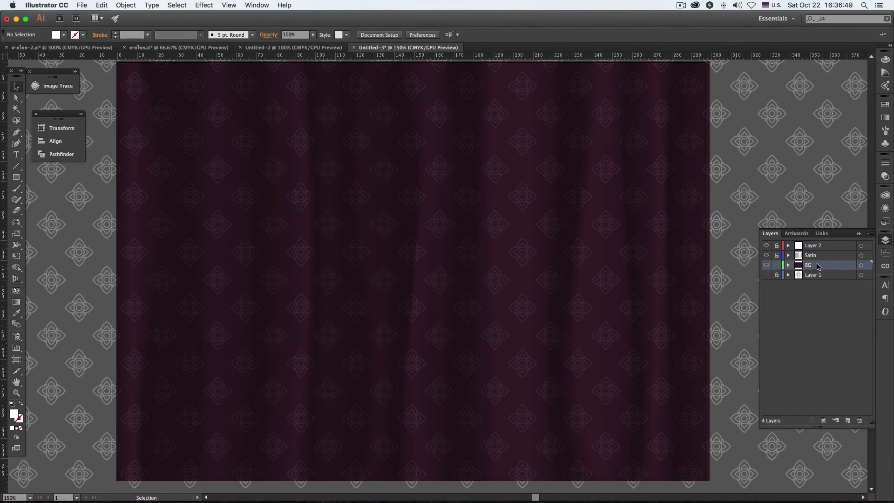
left_click(605, 243)
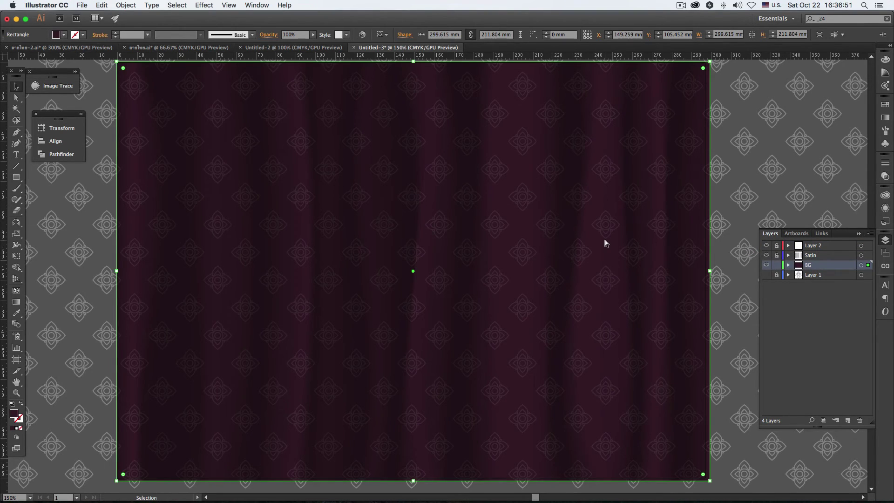
key("super+c")
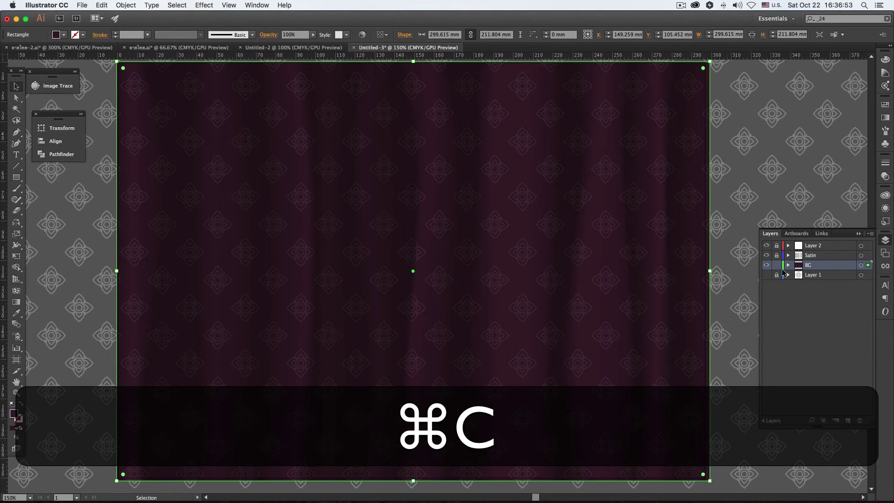
left_click(777, 265)
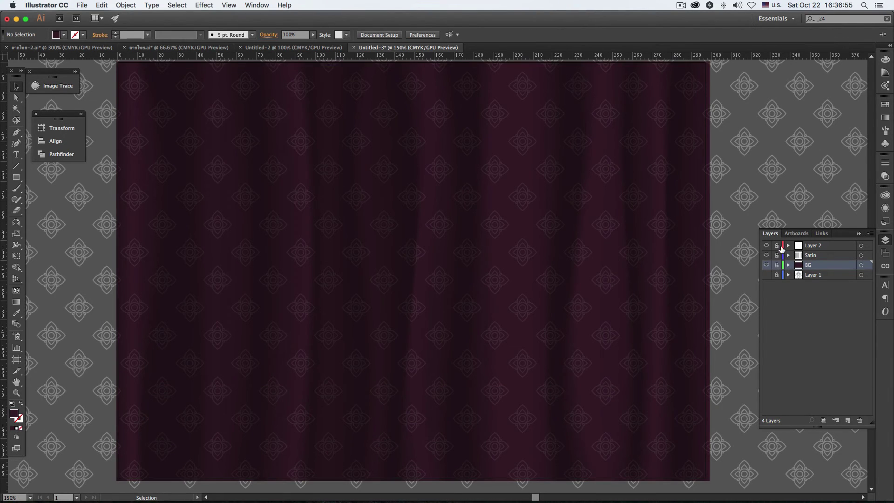
- Unlock Layer 2 as the active layer and paste the copied rectangle in place in front of the flower pattern
left_click(831, 246)
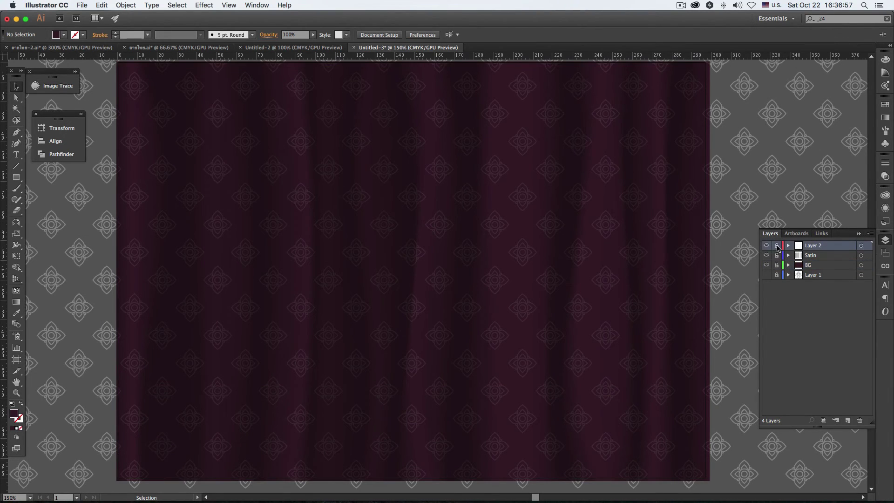
key("super")
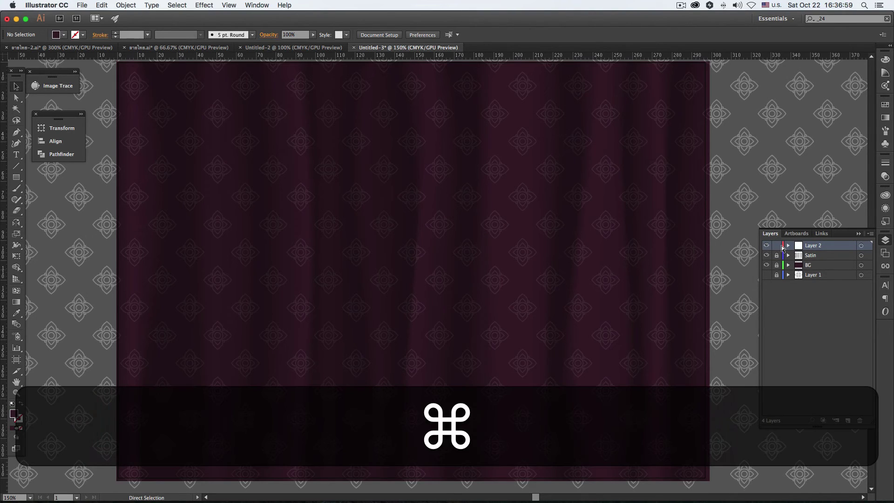
key("super+f")
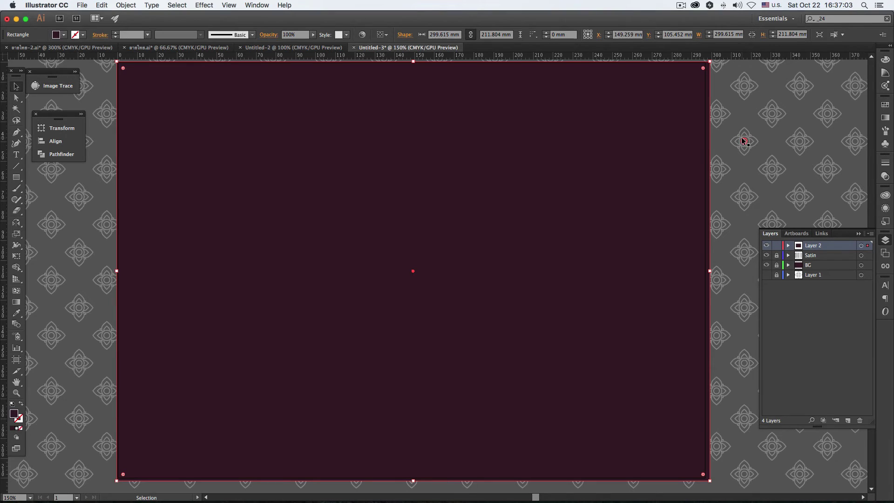
- Clip the flower pattern to the pasted rectangle with a clipping mask
key("space")
left_click_drag(619, 120, 619, 140)
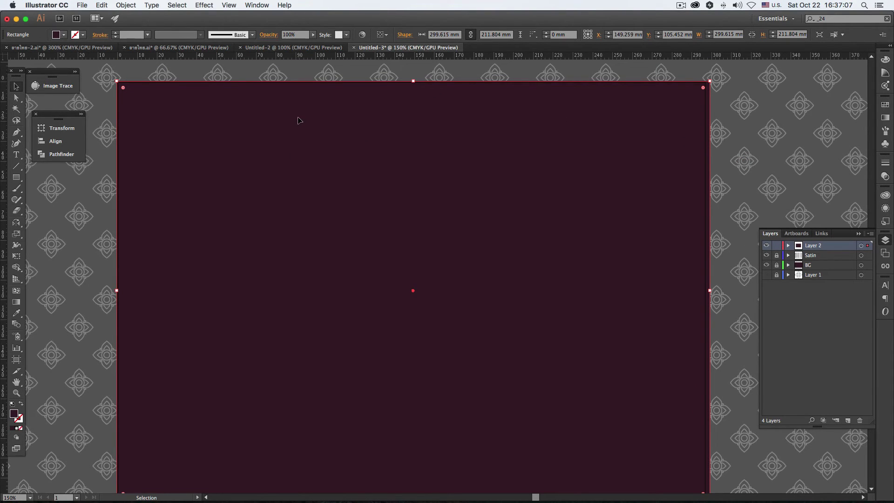
key("shift")
left_click(325, 74, "shift")
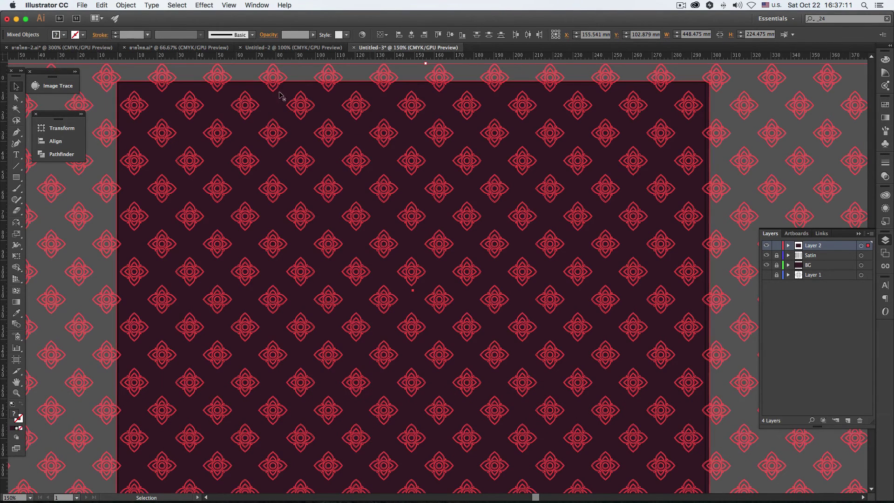
left_click(126, 5)
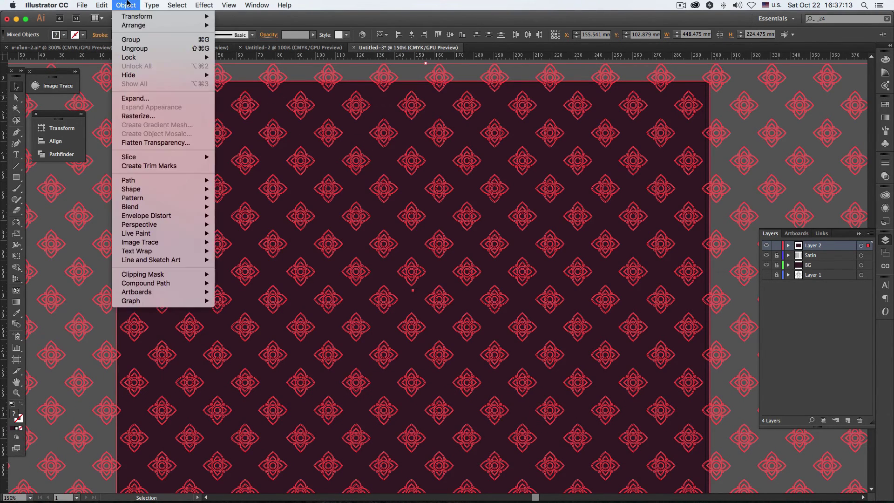
mouse_move(133, 276)
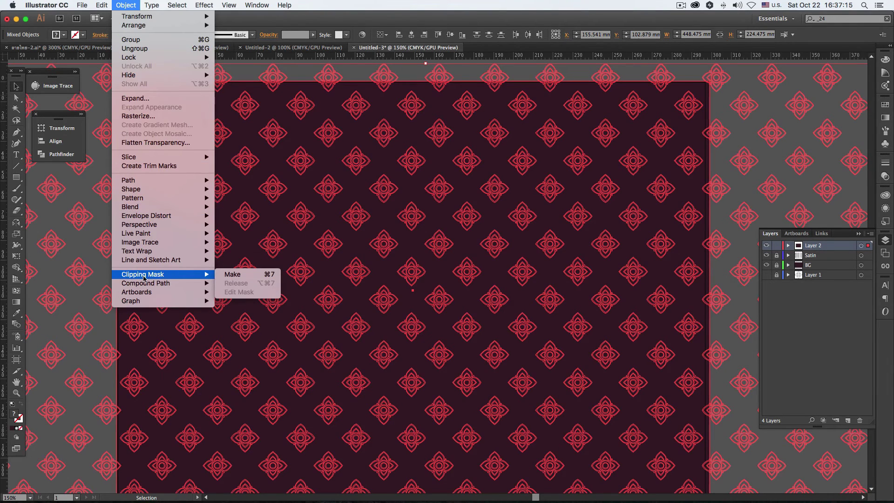
left_click(258, 278)
left_click(368, 77)
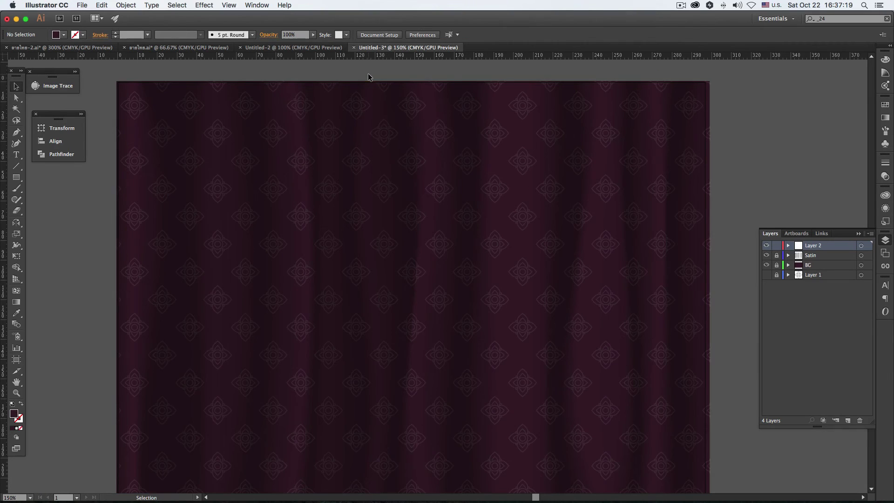
key("space")
left_click_drag(418, 343, 400, 313)
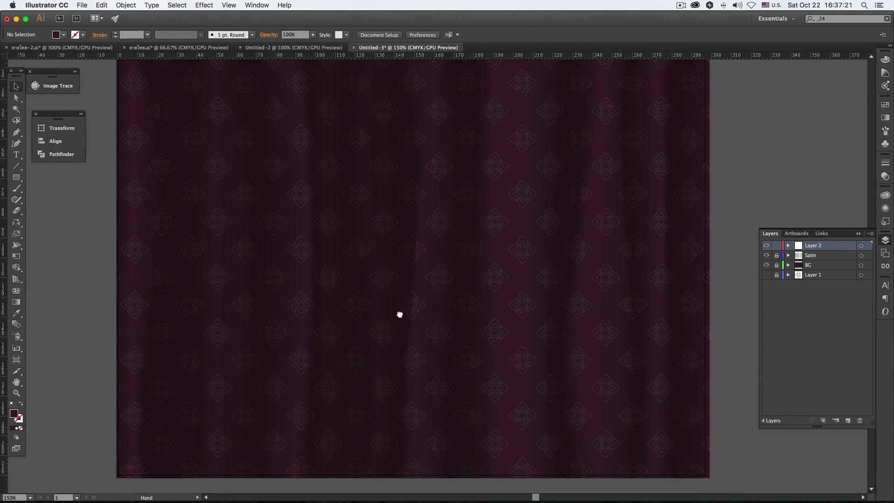
- With Layer 2 locked and BG unlocked, lighten the background rectangle's fill to 56% magenta and 60% black
left_click(776, 247)
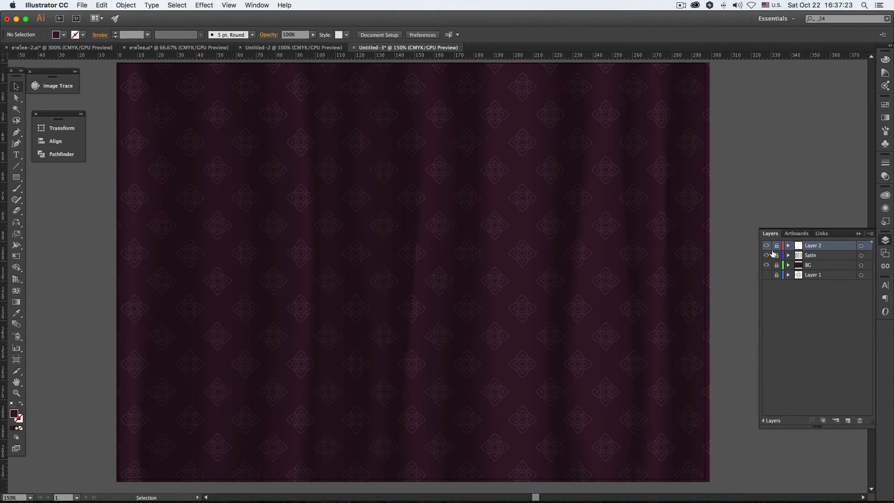
left_click(861, 265)
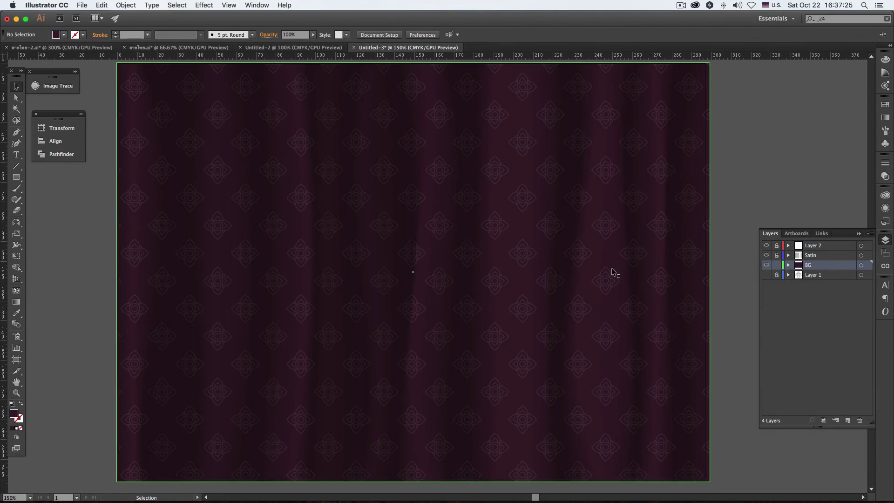
left_click(887, 61)
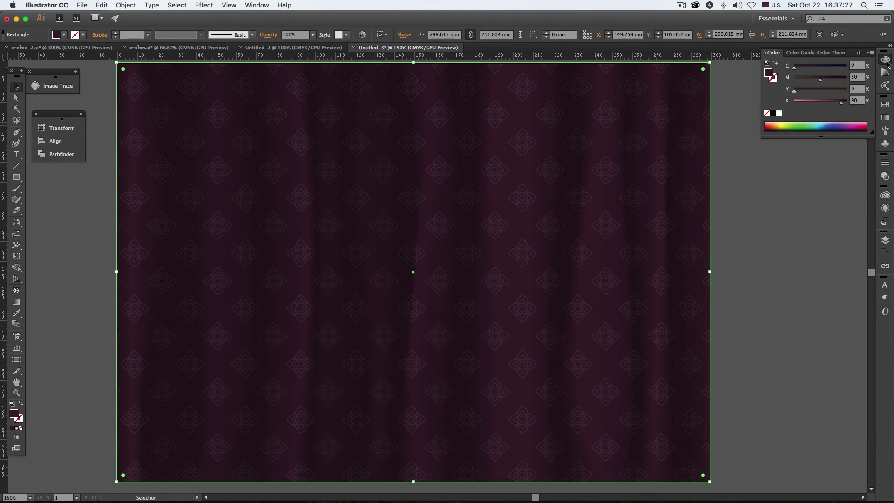
left_click(816, 104)
left_click_drag(816, 104, 829, 104)
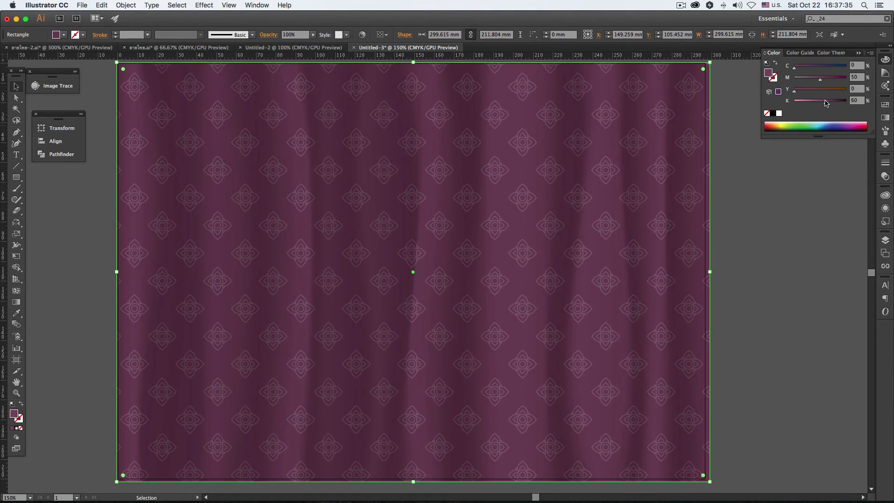
left_click_drag(820, 79, 825, 80)
left_click(793, 226)
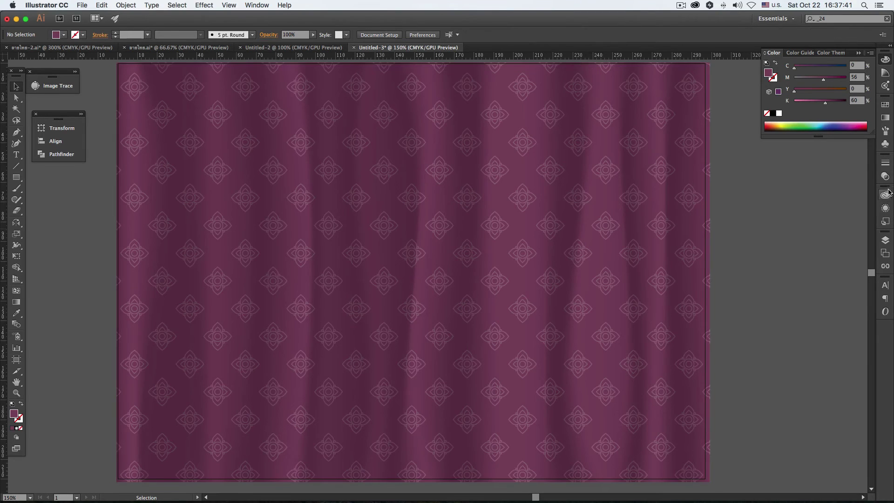
- Unlock the Satin layer and set the satin mesh's opacity to 60%
left_click(886, 239)
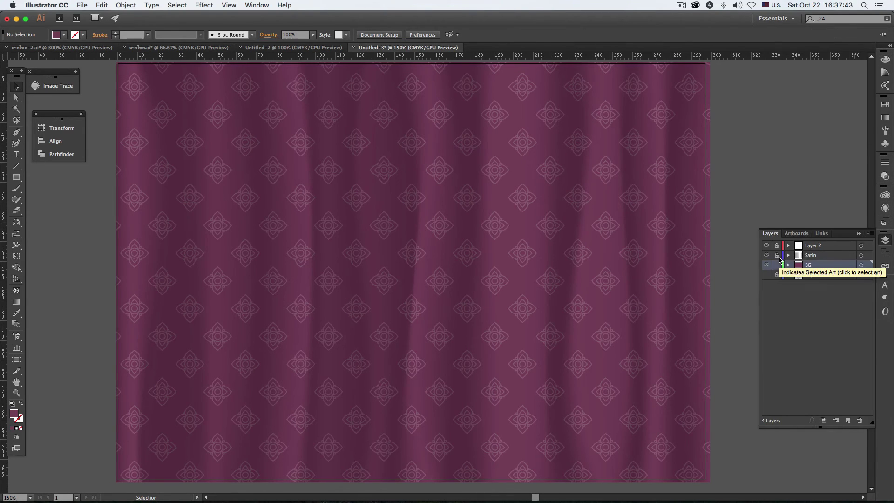
left_click(777, 255)
left_click(629, 242)
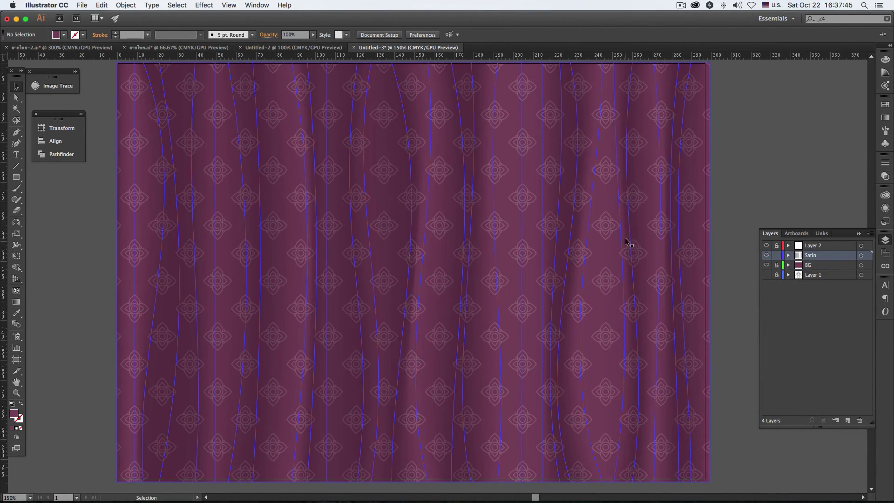
left_click(764, 163)
left_click(593, 163)
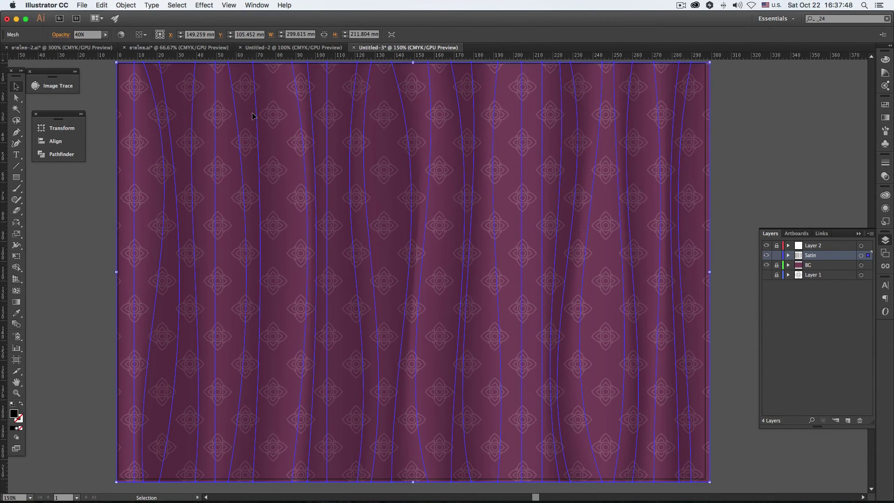
double_click(78, 35)
type("60")
key("Tab")
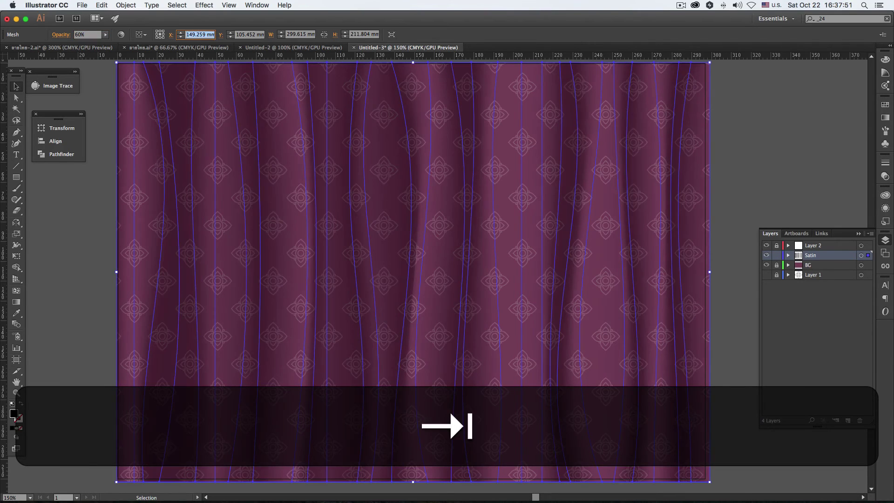
left_click(774, 144)
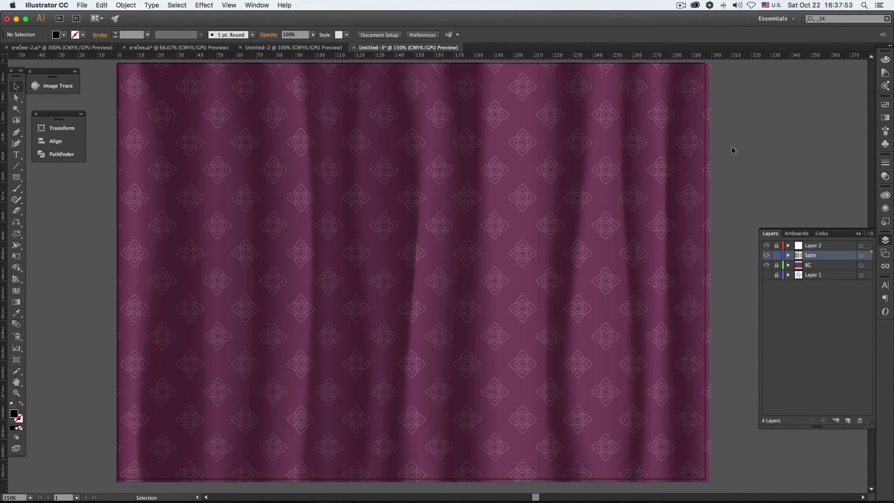
- Examine the satin mesh's individual points and handles along its fold lines with the Direct Selection tool
left_click(645, 245)
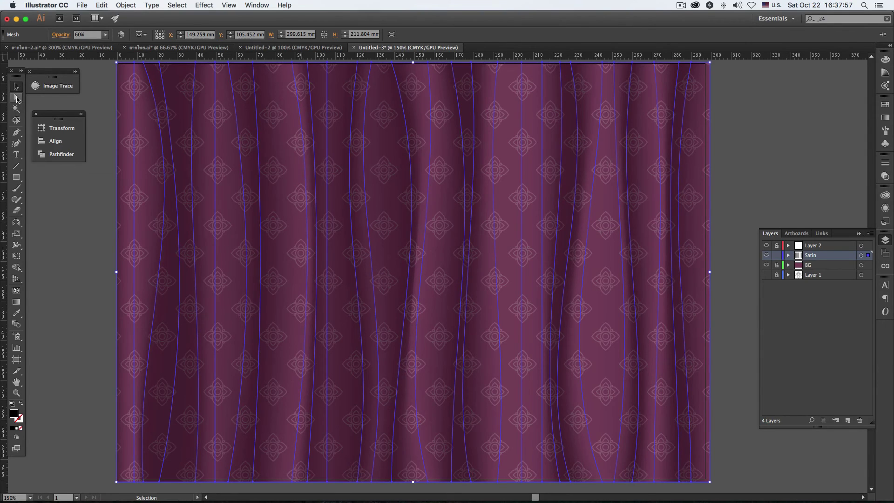
left_click(17, 98)
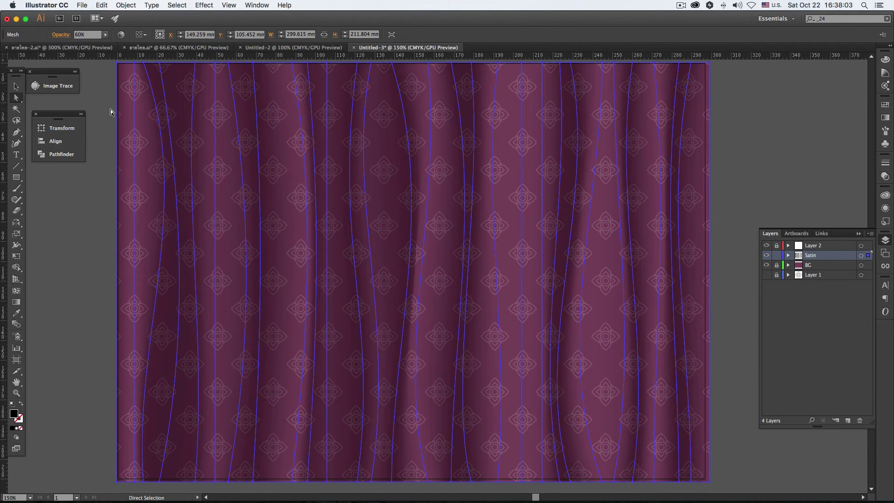
left_click(654, 481)
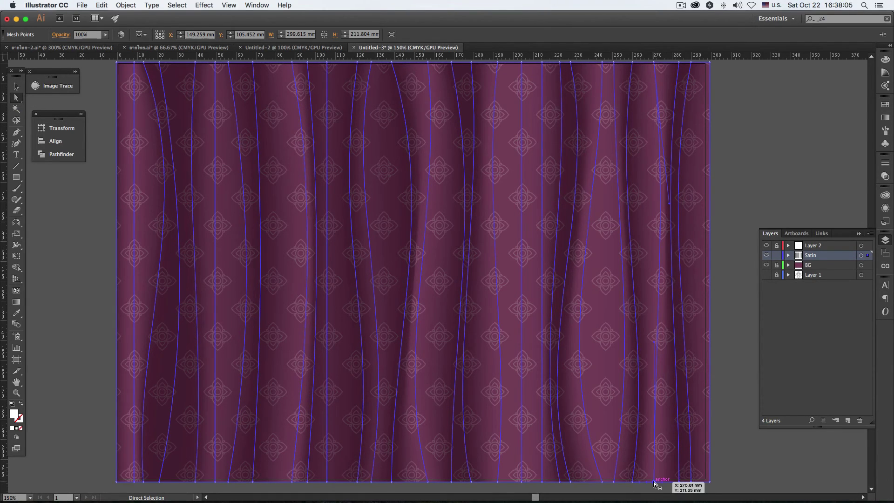
left_click_drag(631, 481, 631, 481)
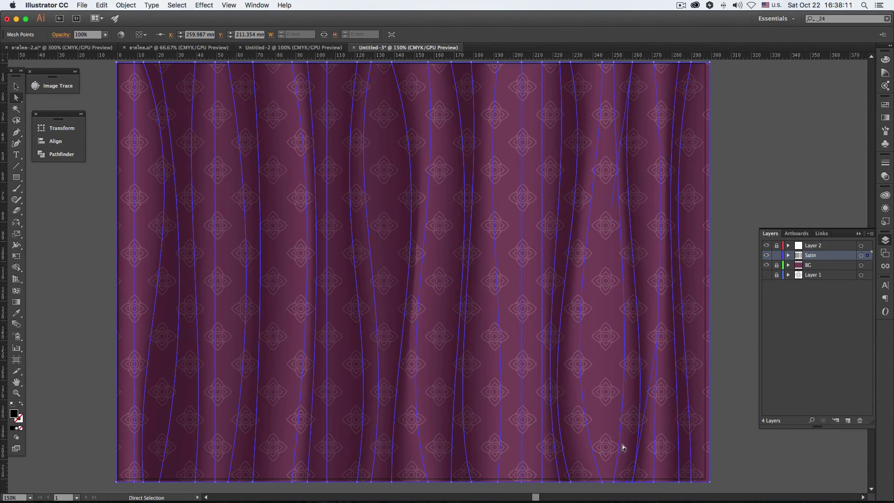
left_click_drag(659, 64, 670, 210)
left_click(426, 480)
left_click_drag(394, 355, 405, 353)
left_click(788, 113)
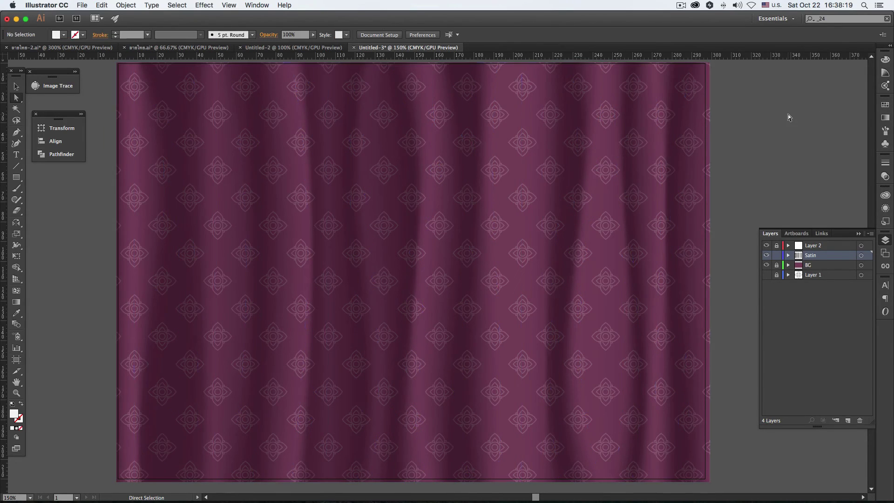
- Lock the Satin layer, unlock BG, and set the background rectangle's fill to 71% magenta
left_click(15, 88)
left_click(777, 255)
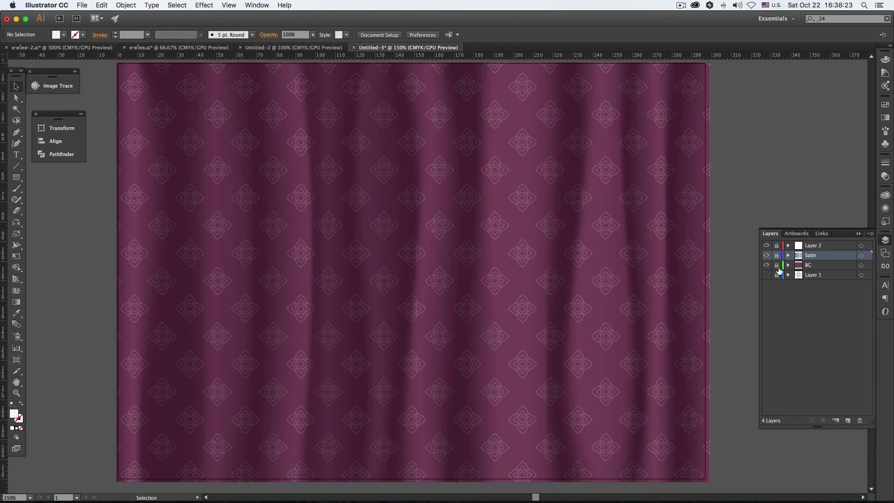
left_click(776, 265)
left_click(593, 260)
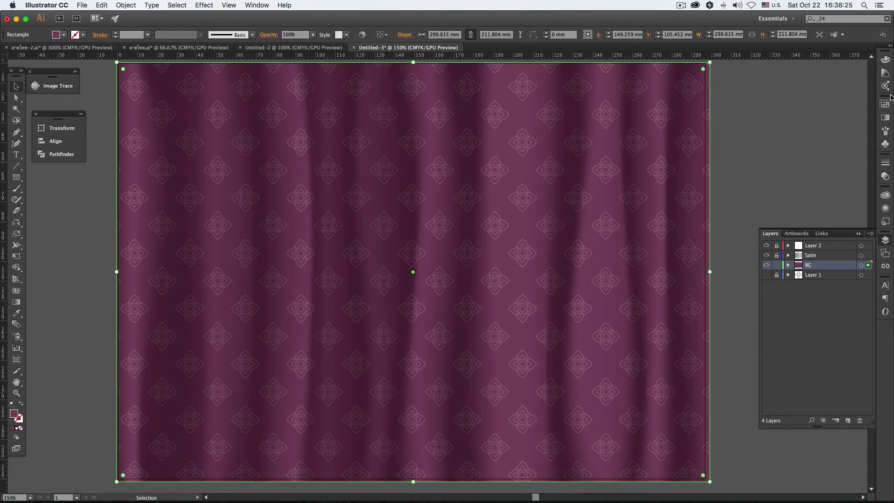
left_click(885, 59)
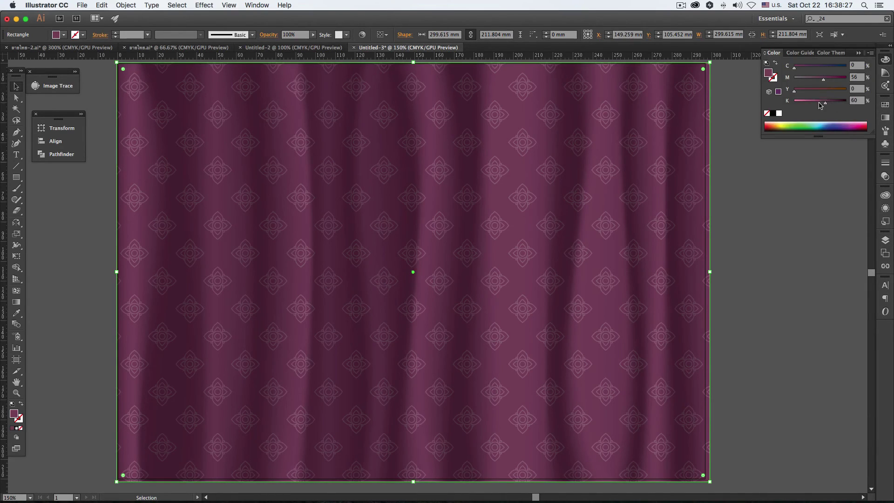
left_click(831, 79)
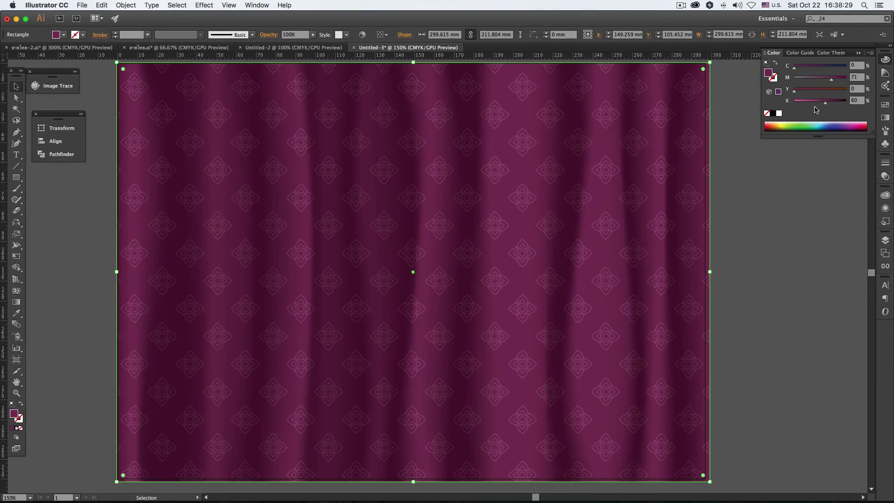
left_click(766, 317)
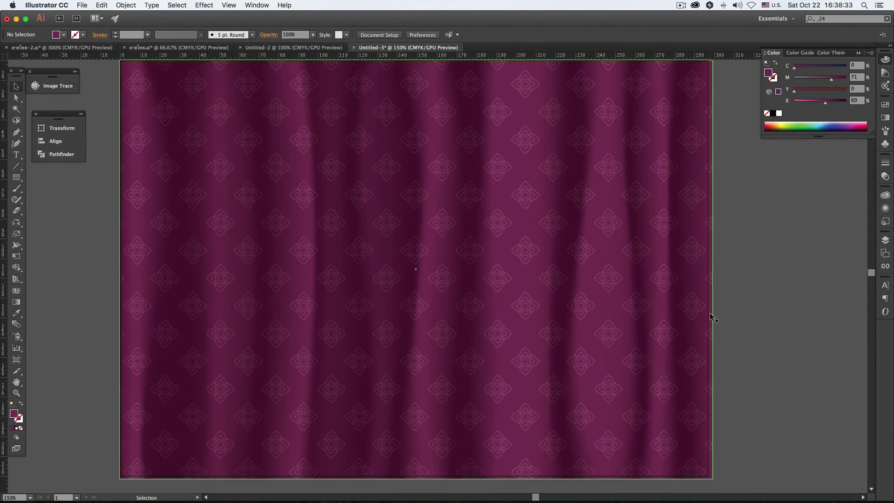
key("space")
left_click_drag(745, 301, 745, 303)
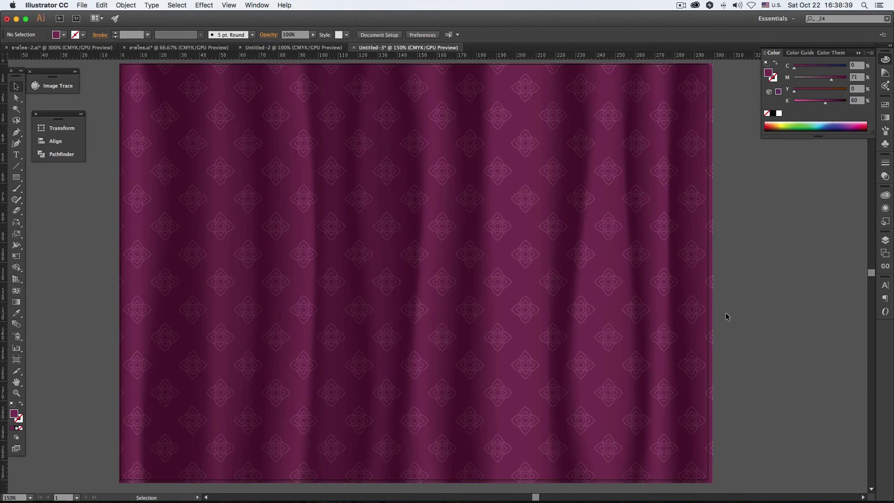
left_click(675, 309)
left_click(749, 315)
- Unlock the Satin and Layer 2 layers, select all the curtain artwork, and activate the Artboard tool
left_click(885, 240)
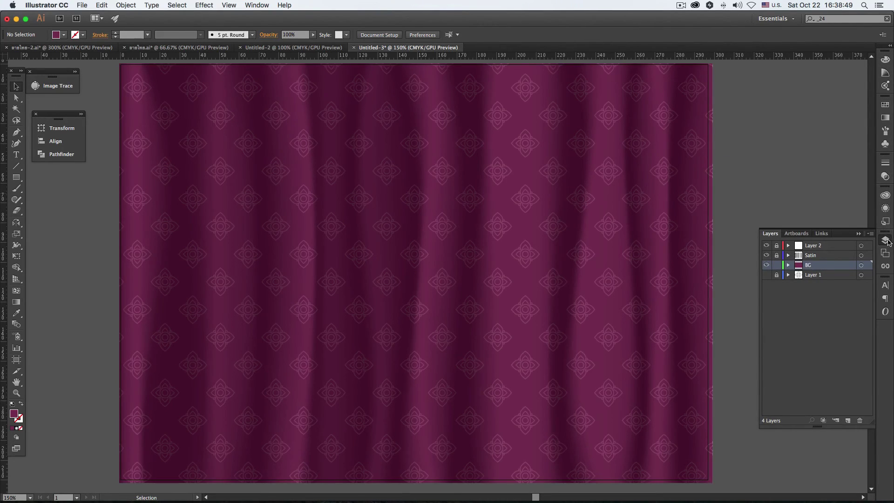
left_click(777, 256)
left_click(638, 275, "alt+super")
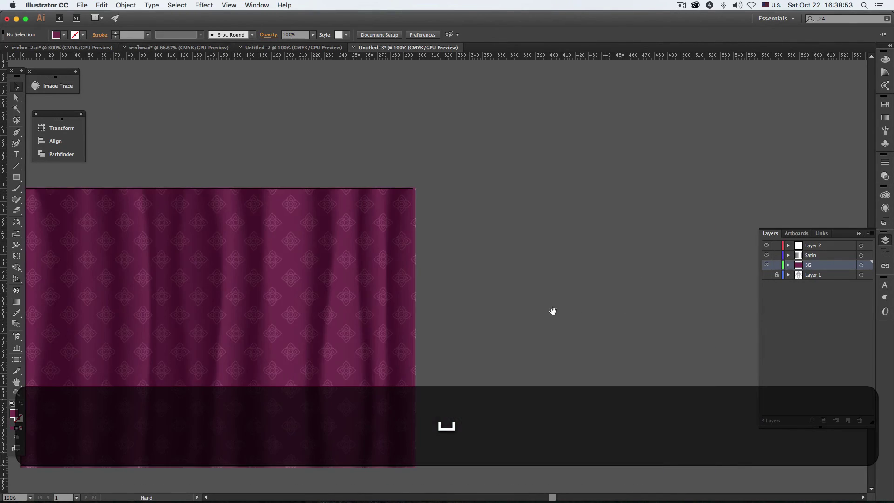
left_click(561, 271, "alt+super")
left_click_drag(123, 96, 524, 353)
left_click(16, 359)
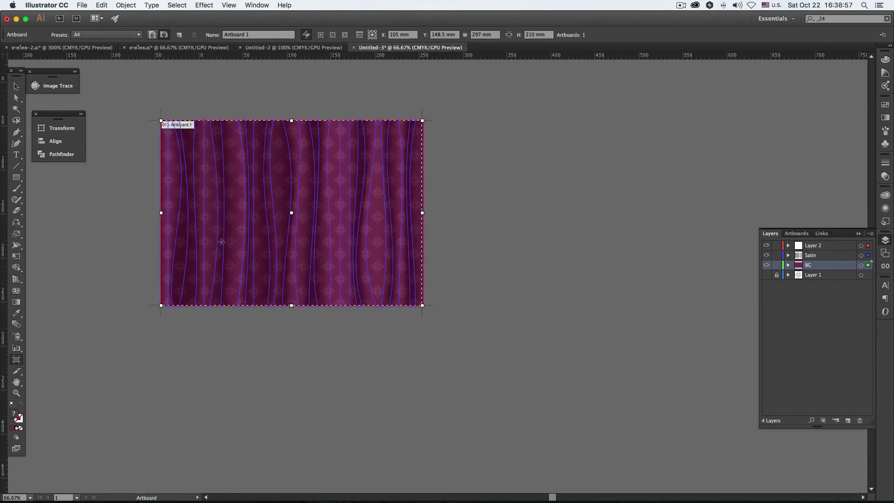
left_click_drag(373, 203, 523, 200)
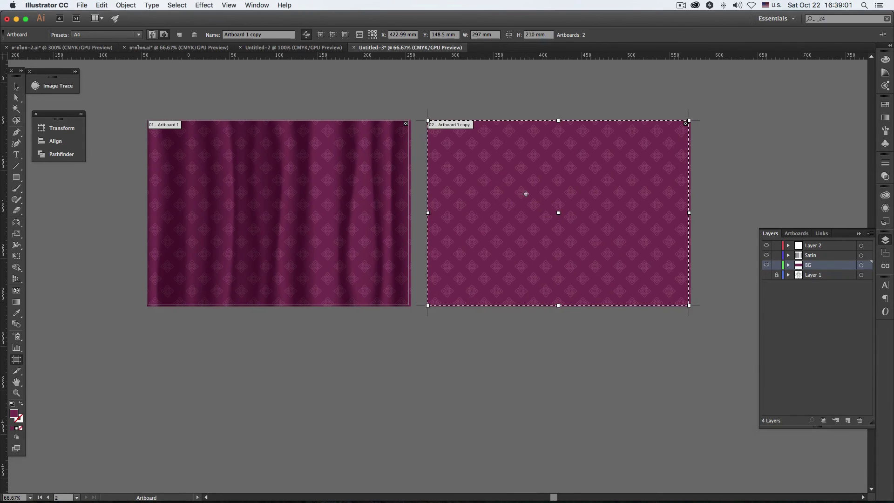
scroll(526, 194, "right", 2)
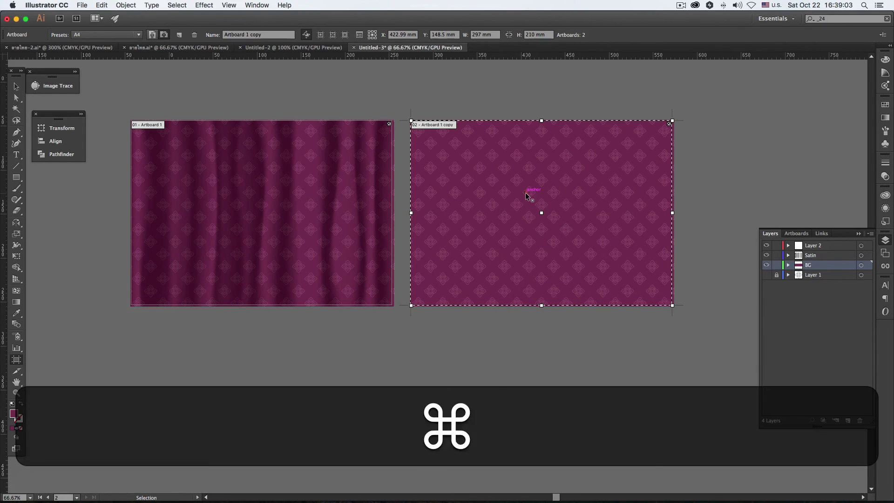
key("super+z")
- Select all the artwork and duplicate Artboard 1 with its contents beside the original, at about X 430 mm
key("super+a")
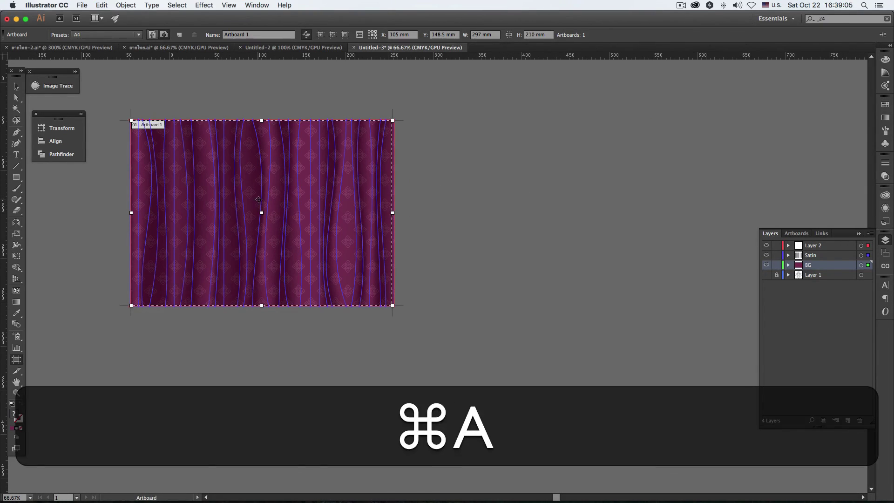
left_click_drag(259, 199, 543, 203)
key("v")
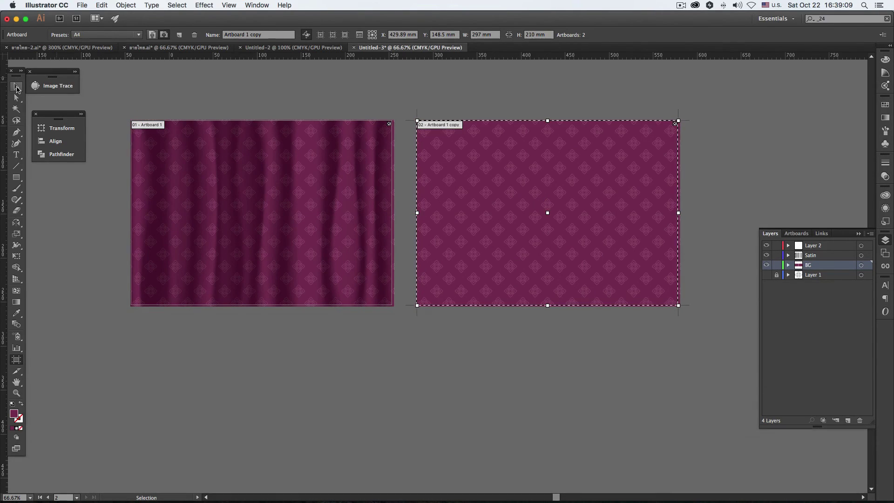
left_click(357, 239)
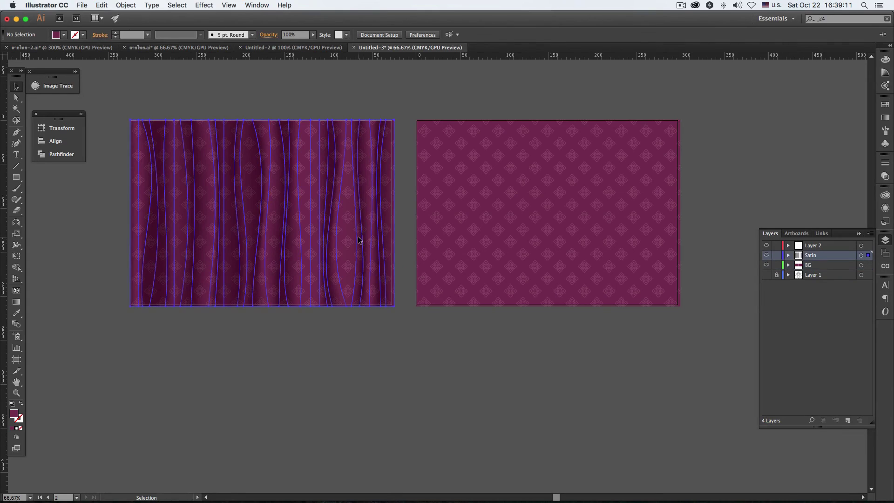
left_click(445, 400)
- Copy the satin mesh from the first artboard, paste it in front on the duplicate artboard, and move it to the Satin layer
key("super+1")
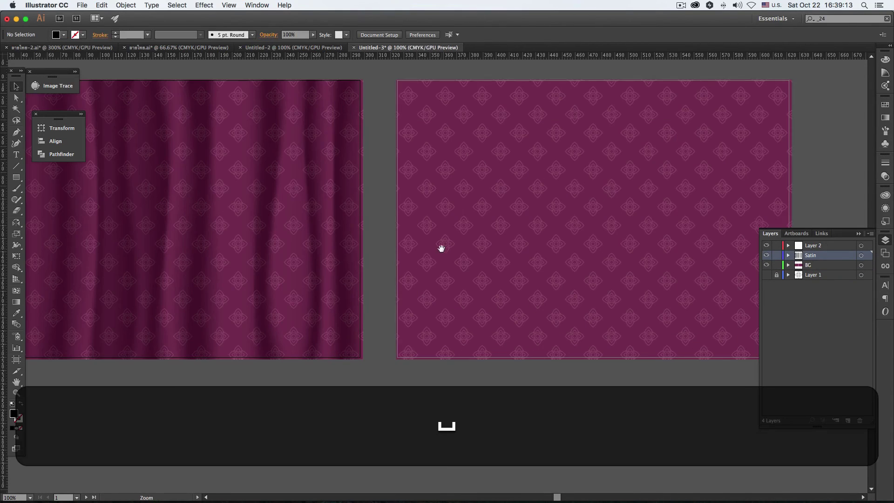
left_click(344, 247)
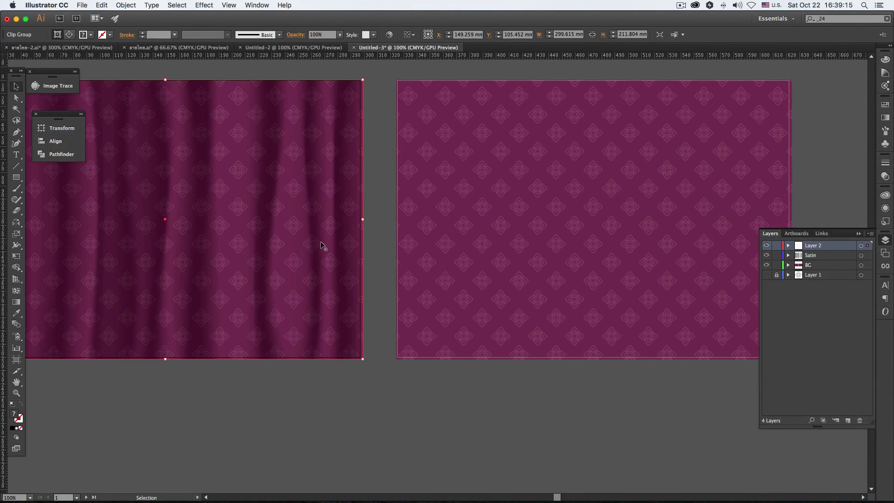
left_click(302, 202)
key("super+c")
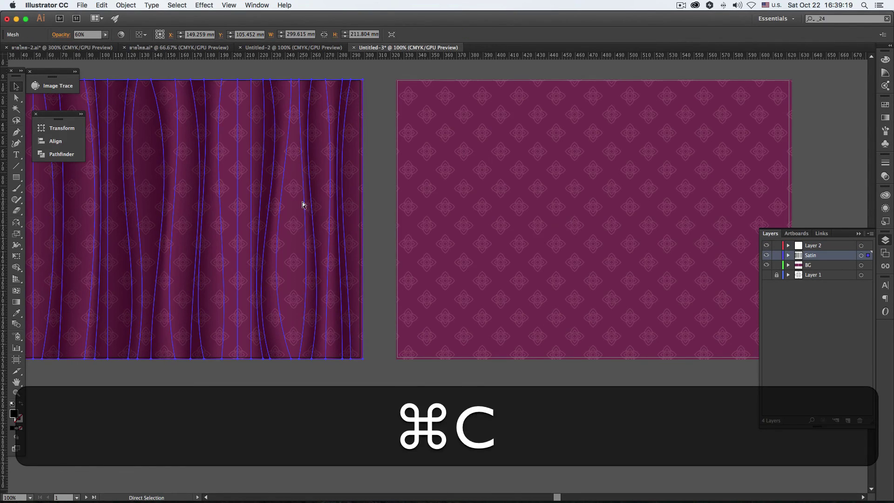
left_click(601, 235)
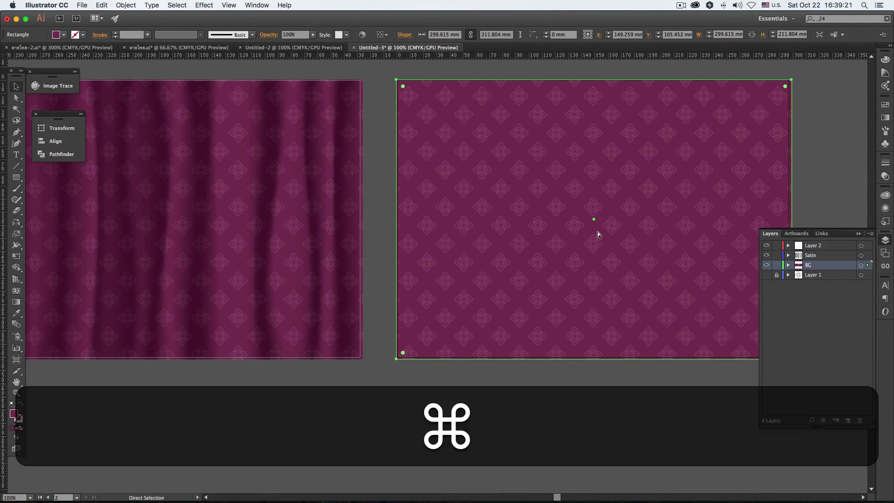
left_click(838, 259, "super")
key("super+f")
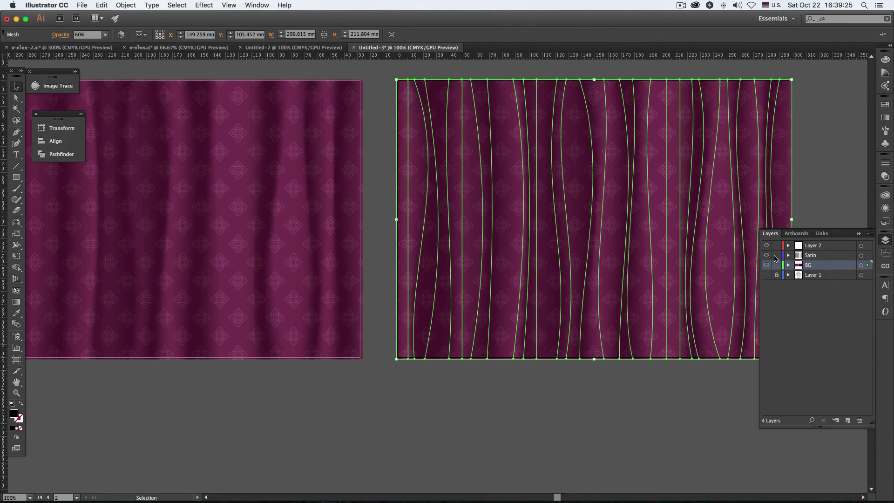
left_click_drag(868, 265, 867, 256)
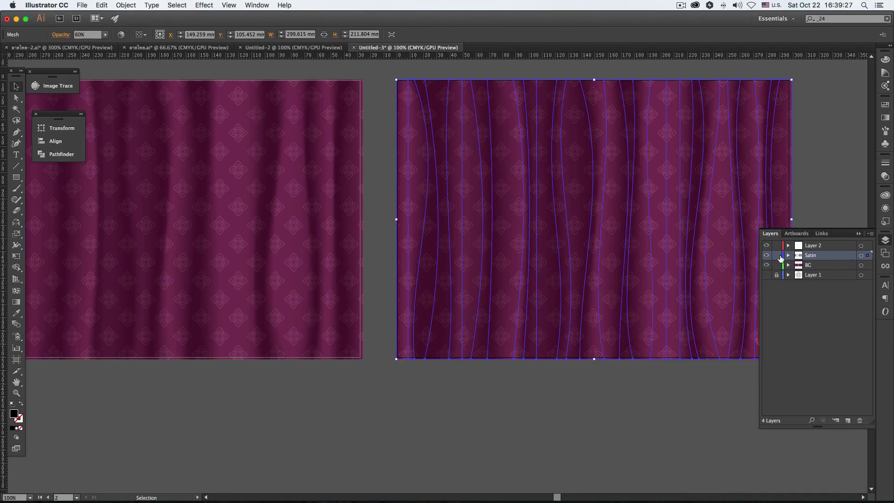
- Lock the Satin and Layer 2 layers and fill the duplicate artboard's background rectangle with green C 70, M 17, Y 54, K 47
left_click(777, 255)
left_click(776, 245)
left_click(625, 256)
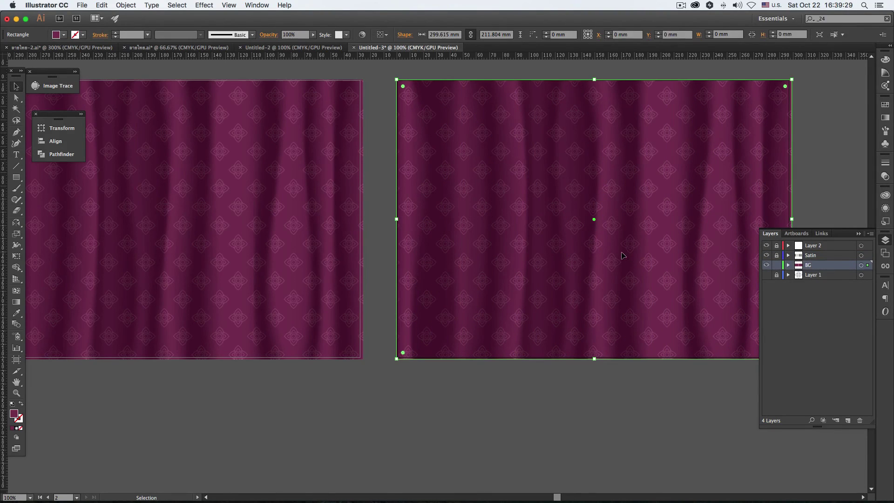
left_click(884, 61)
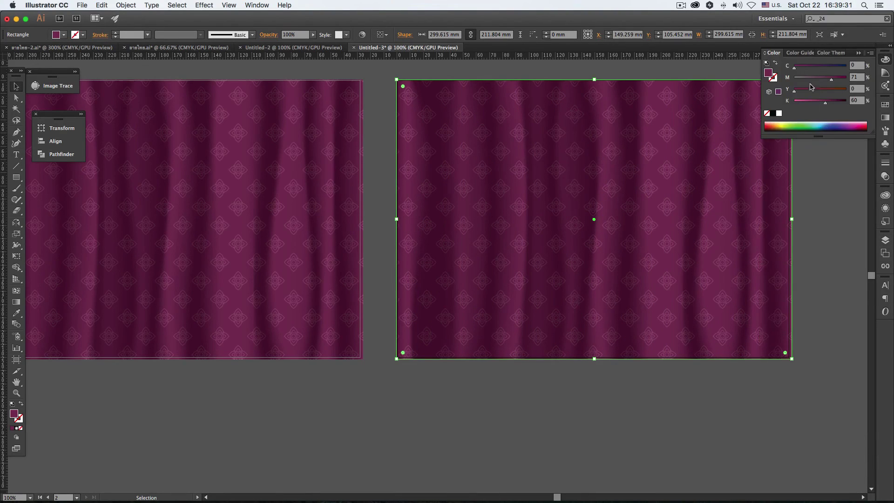
left_click(831, 67)
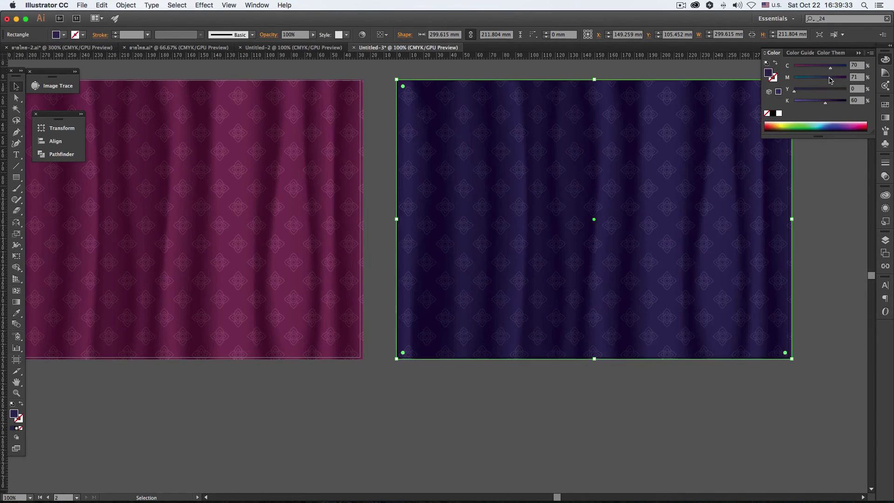
left_click_drag(824, 82, 811, 86)
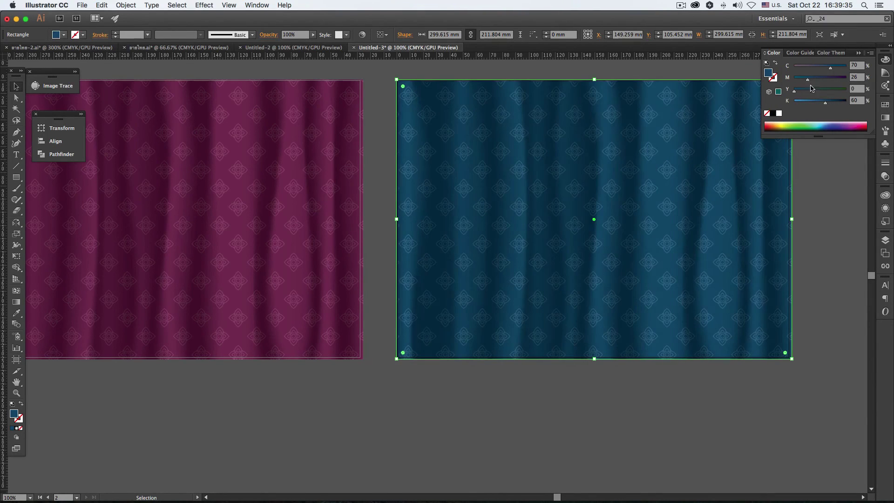
key("space")
left_click_drag(629, 175, 585, 186)
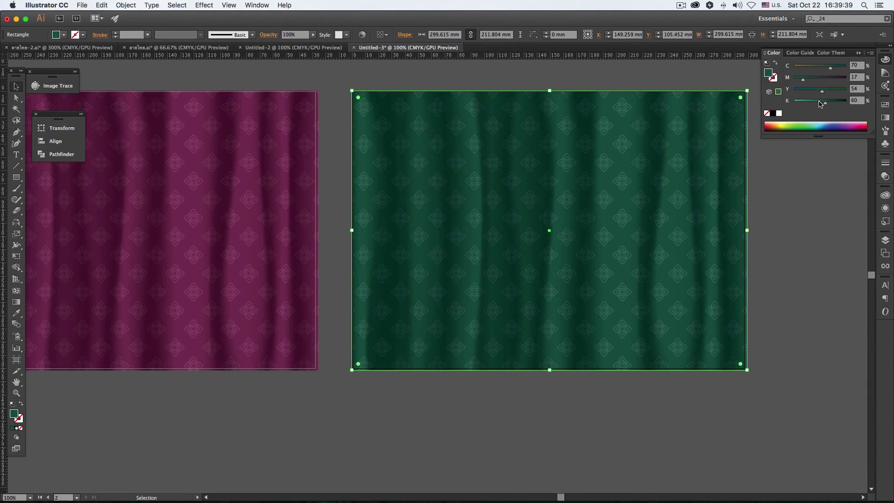
left_click_drag(826, 105, 820, 105)
left_click(801, 235)
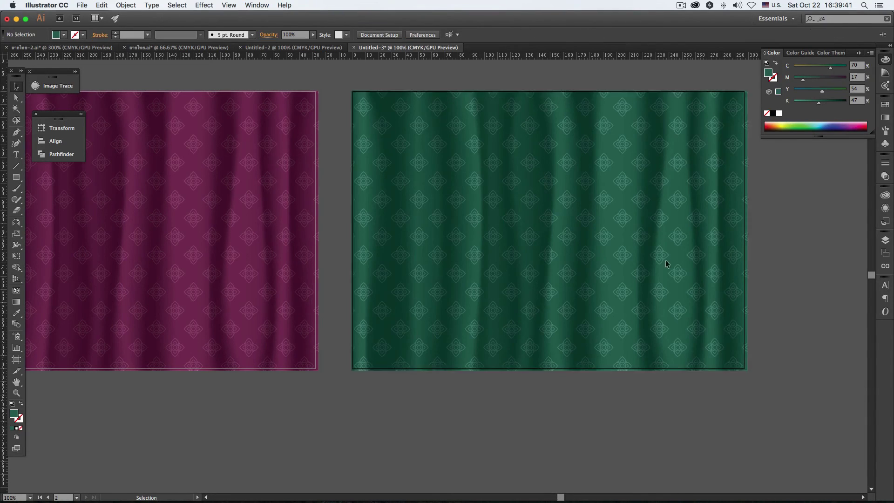
- Examine the folds and flower pattern of the green curtain up close
key("space")
left_click_drag(509, 270, 485, 261)
scroll(484, 262, "up", 2)
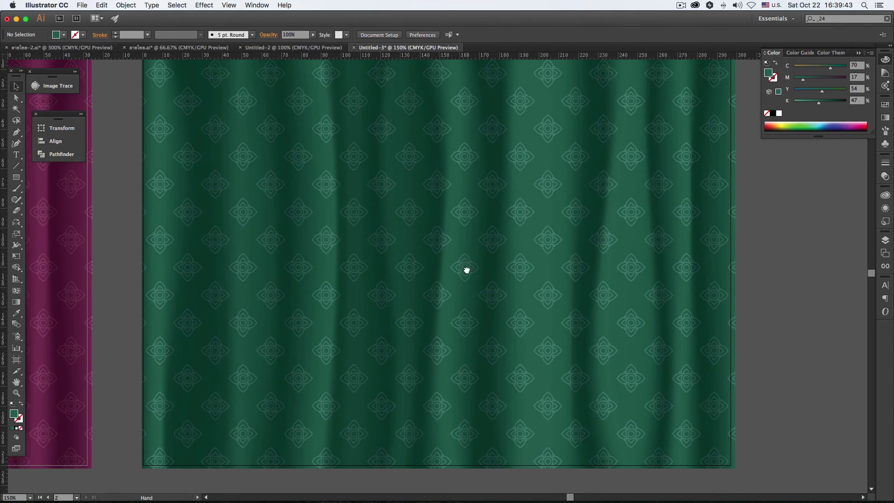
scroll(461, 277, "down", 2)
scroll(463, 277, "up", 2)
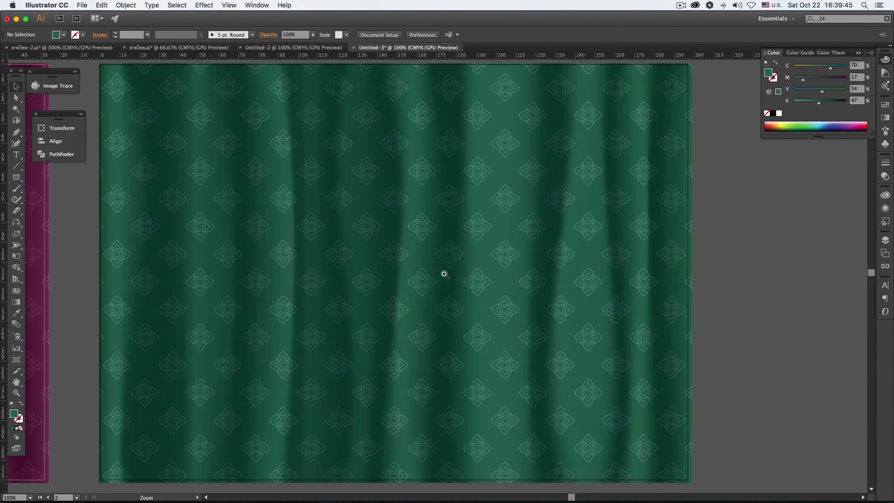
key("space")
left_click_drag(433, 269, 453, 269)
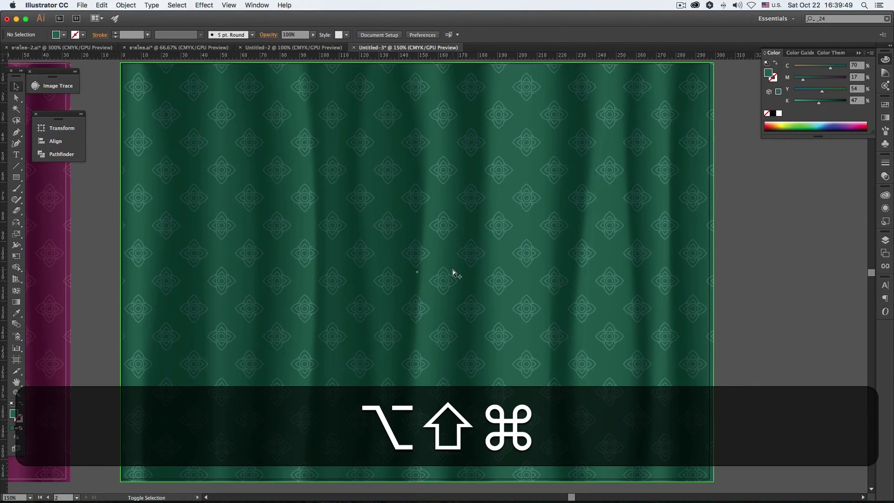
- Preview a JPEG web export of the green artboard at four times its width, 3368 px, and close it without saving
key("alt+shift+super+s")
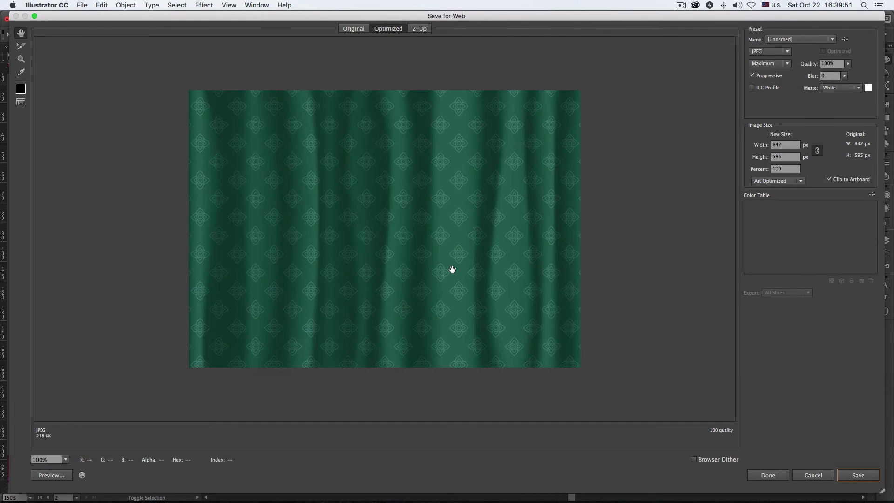
left_click(791, 145)
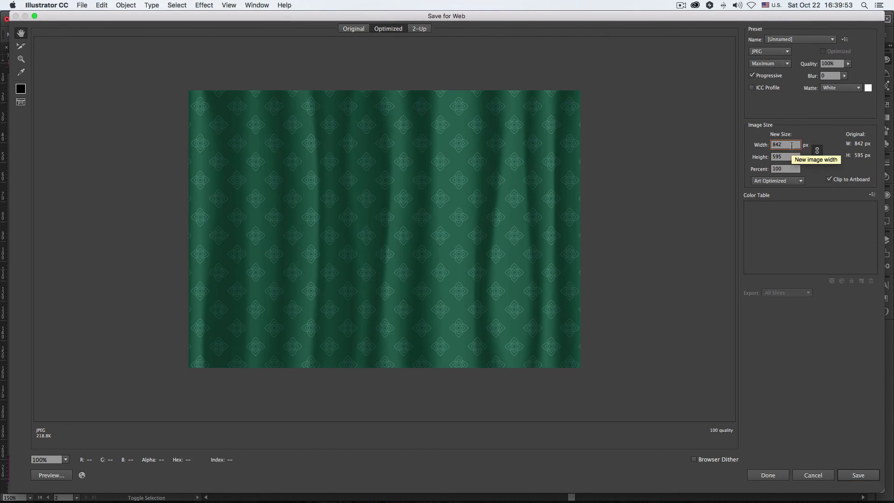
type("*4")
key("Tab")
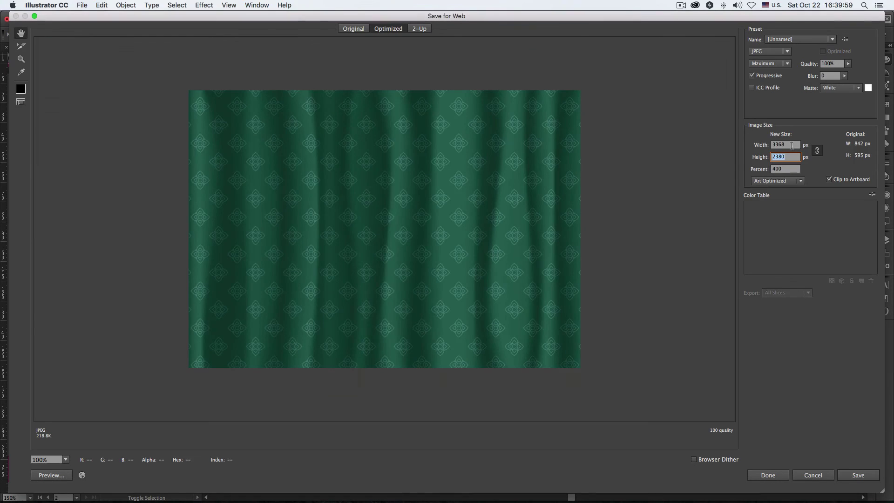
key("super+minus")
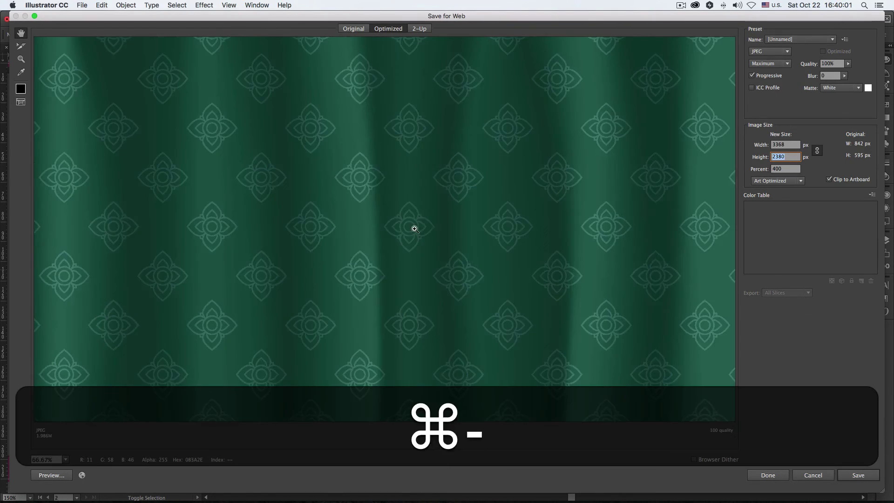
key("super+minus")
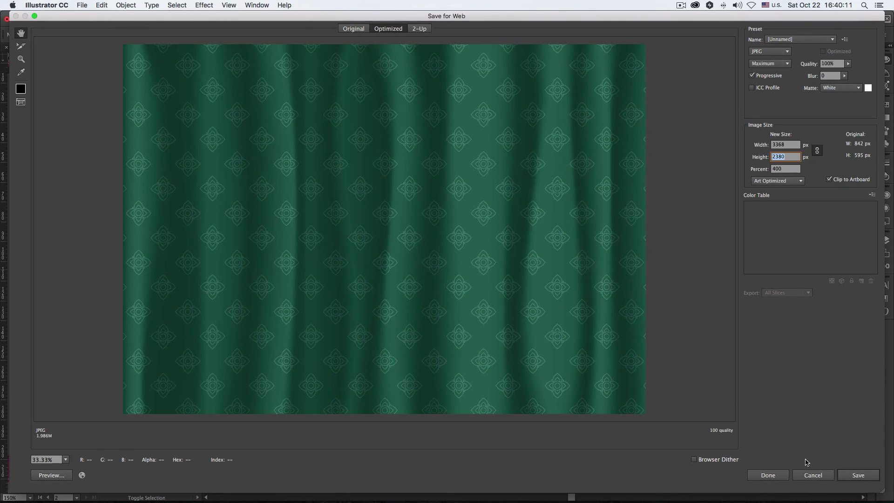
left_click(813, 475)
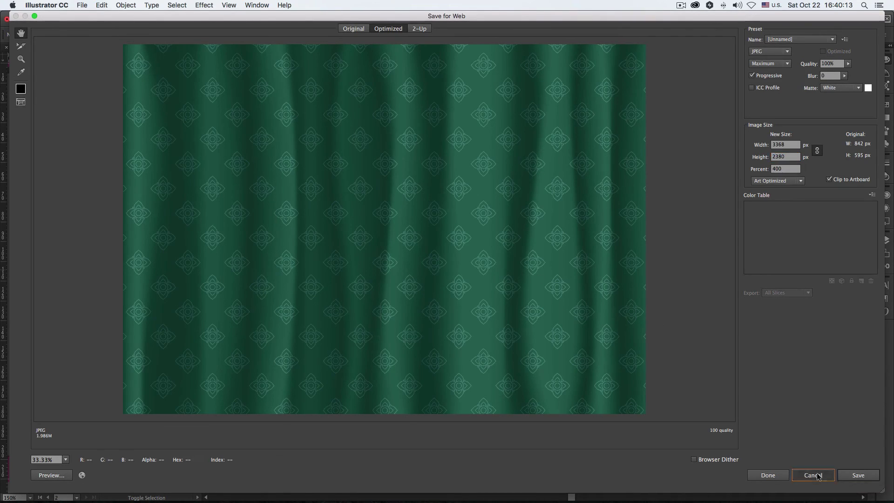
- Lock the BG layer, unlock the Satin layer, and bring the purple curtain artboard into view
key("super+space")
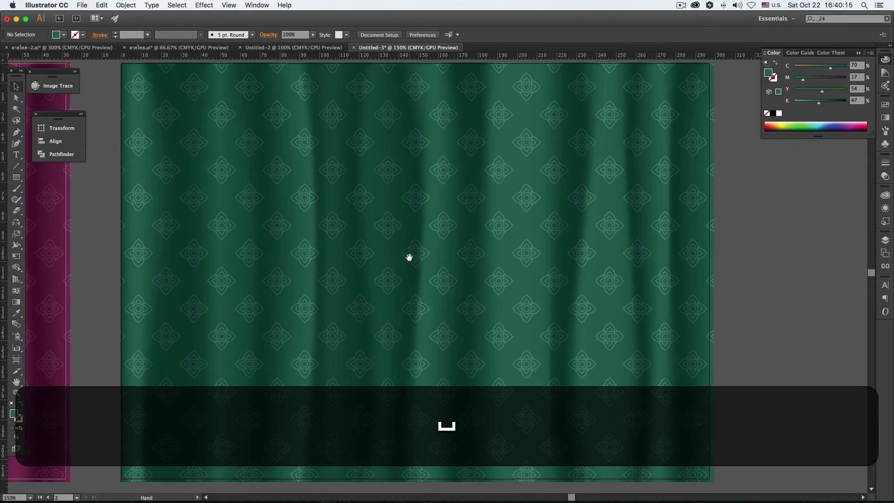
left_click(886, 240)
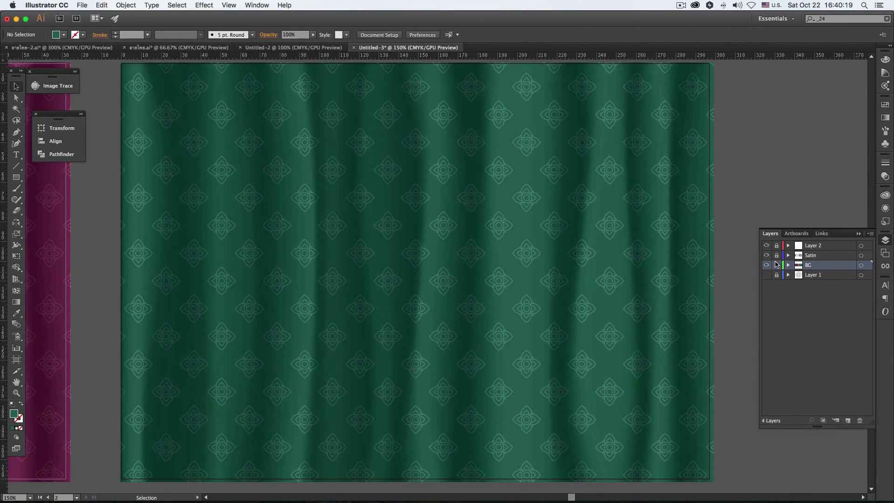
left_click(776, 265)
left_click(777, 265)
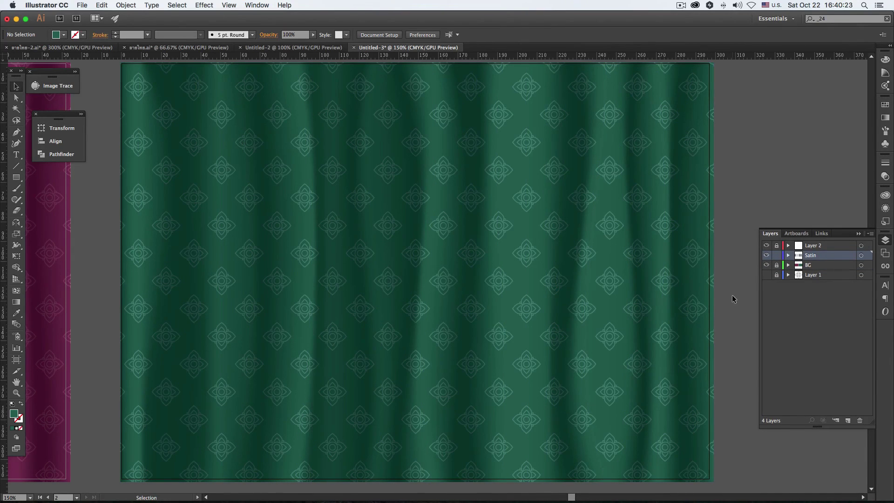
key("space")
left_click_drag(331, 252, 545, 256)
left_click_drag(270, 261, 569, 266)
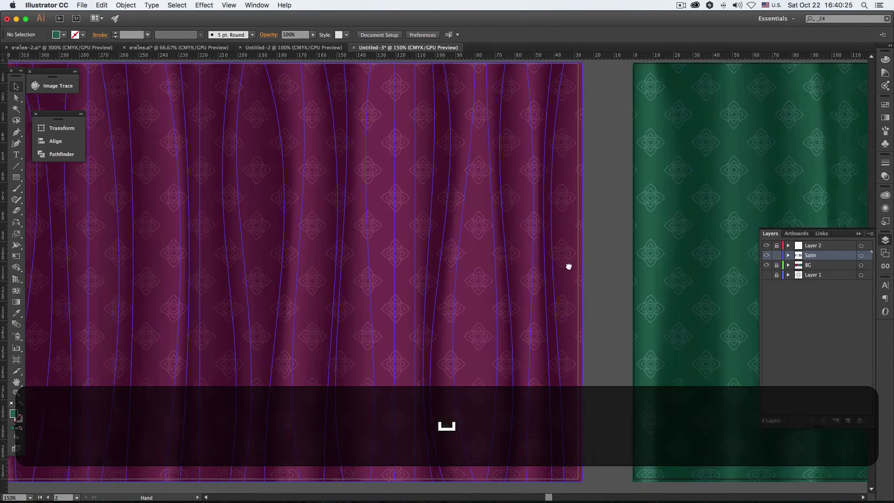
left_click_drag(335, 270, 466, 279)
- Lock the Satin layer, then unlock Layer 2 and make it the active layer
left_click(777, 255)
left_click(776, 246)
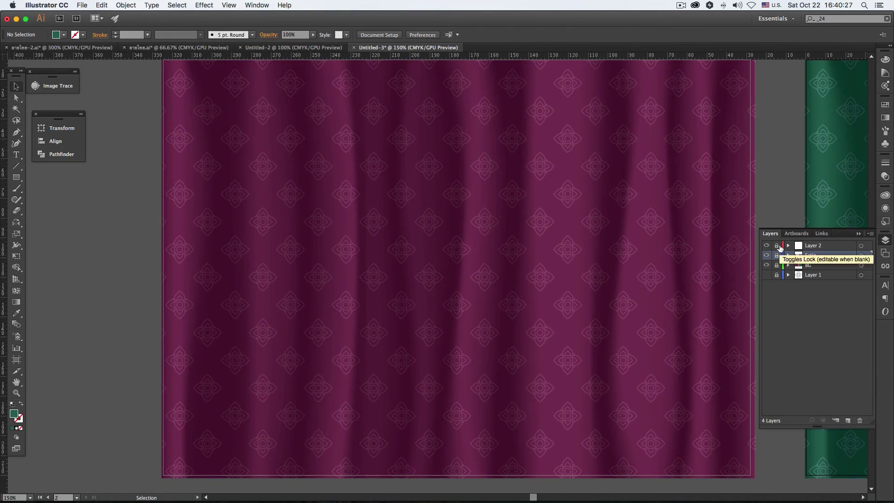
left_click(816, 246)
key("space")
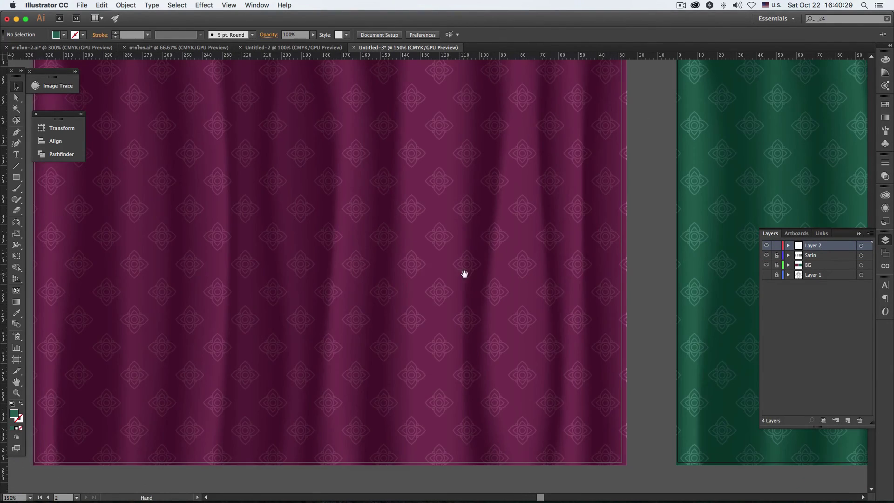